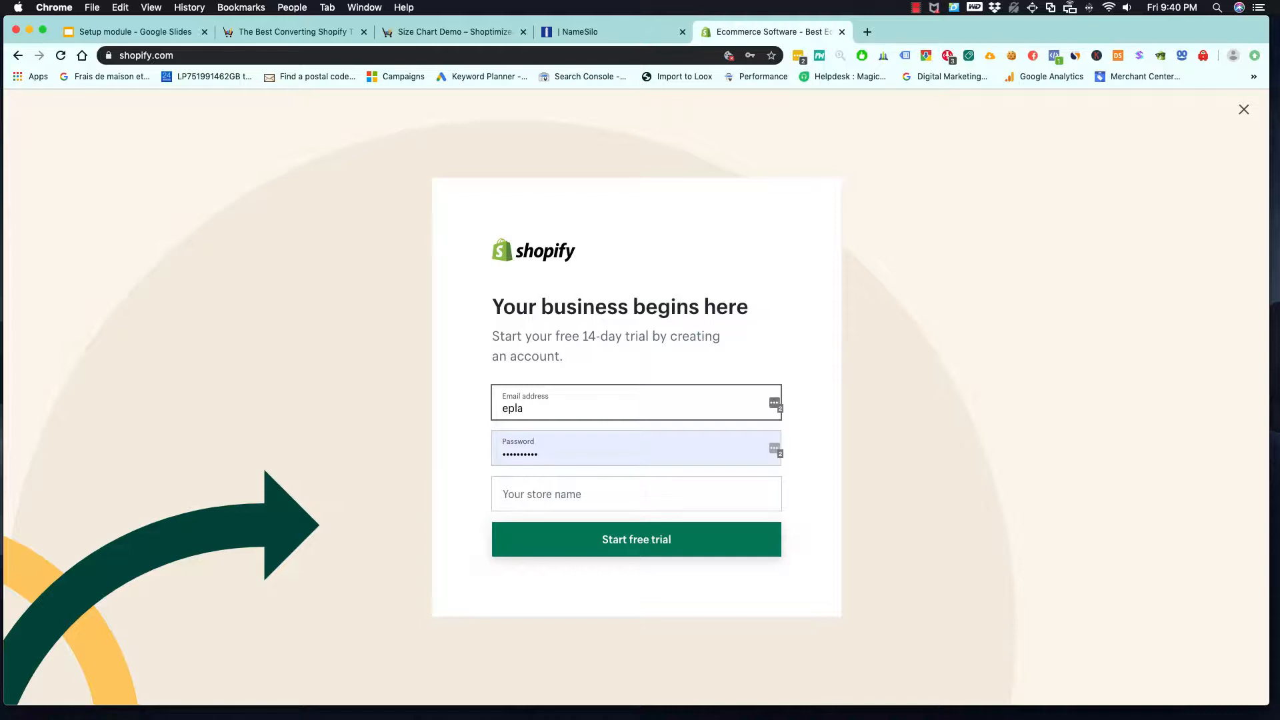
- Fill in the trial sign-up form's e-mail address and account password
key("BackSpace")
type("@noordev.ca")
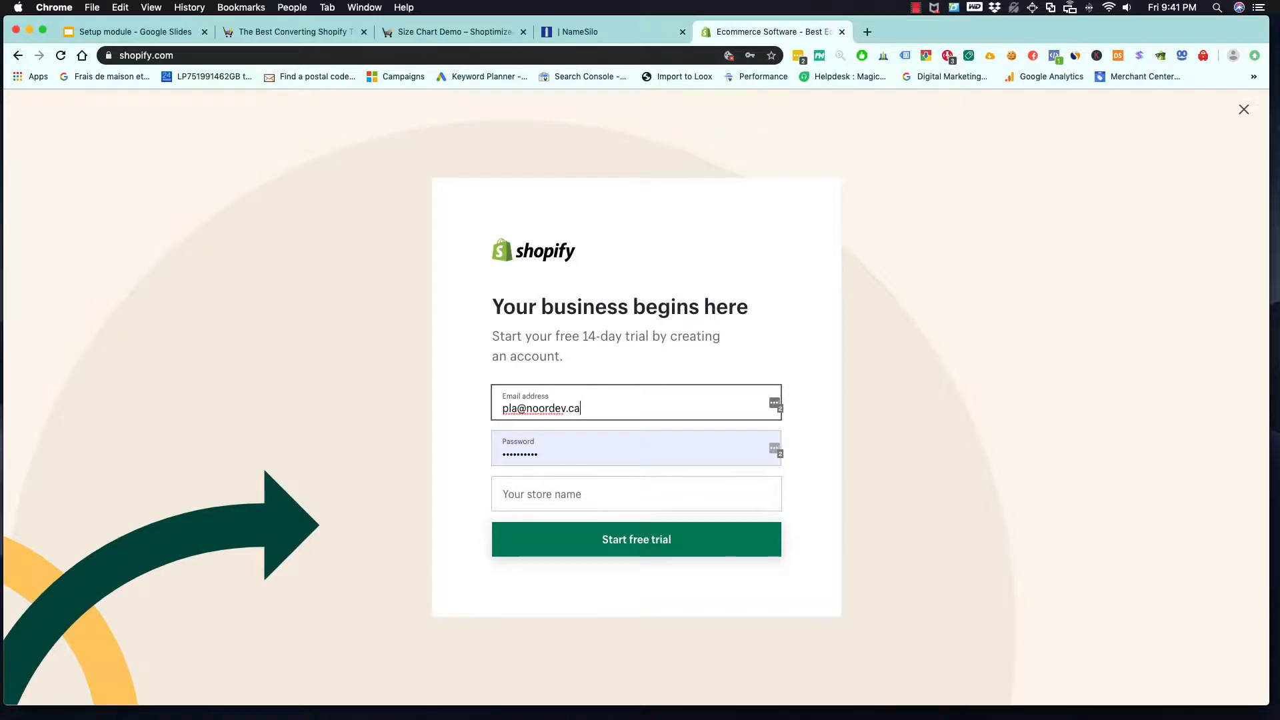
key("Tab")
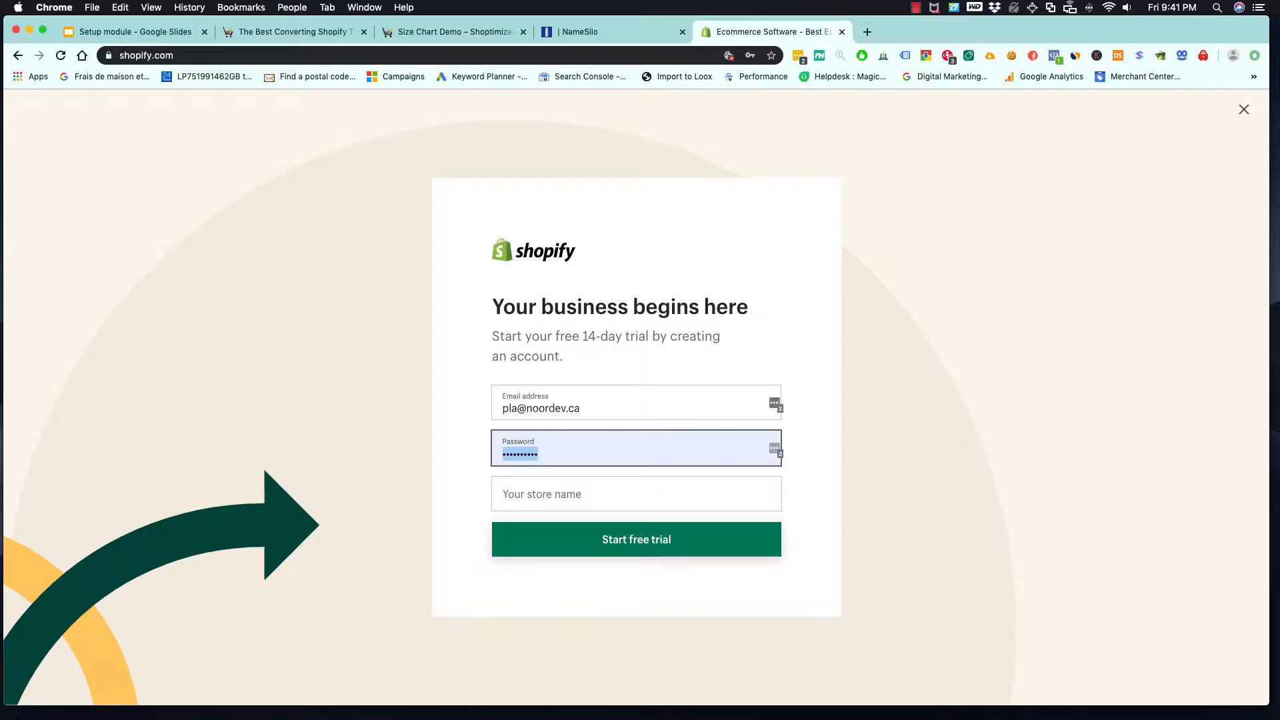
type("••••••••")
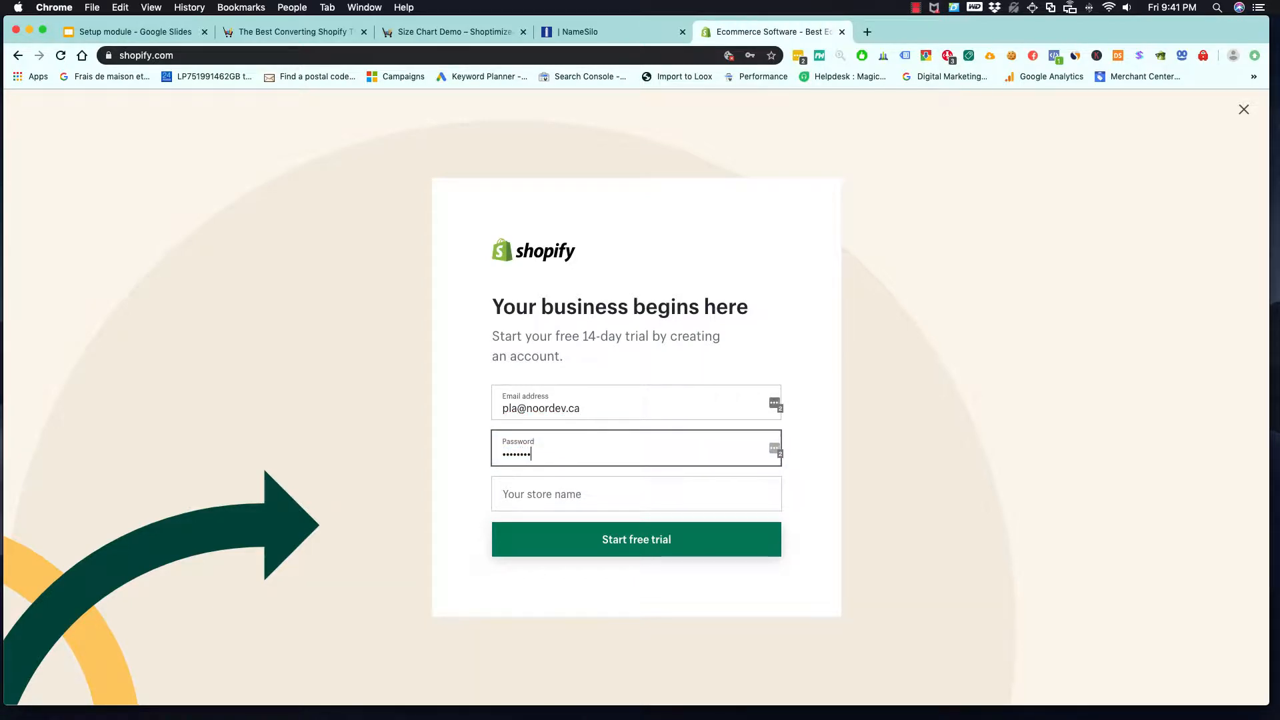
key("Tab")
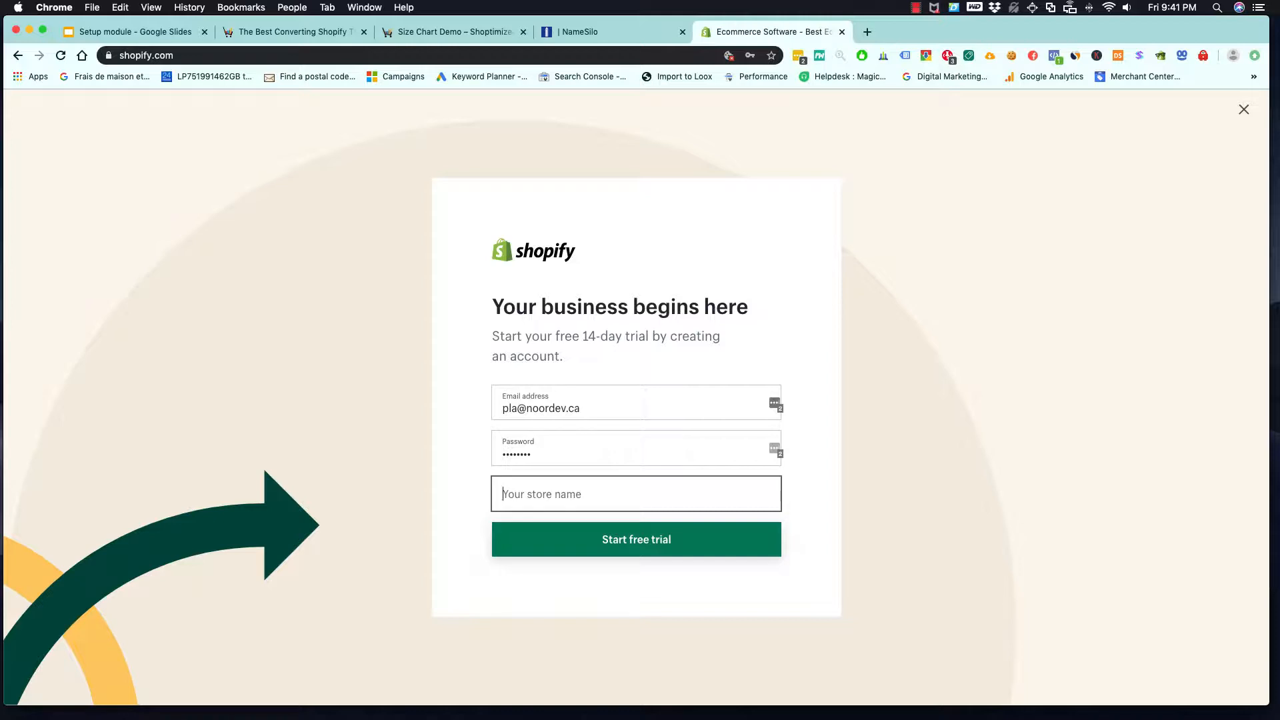
- Start the free trial with the store name gateofpets and add the new login to LastPass
type("g")
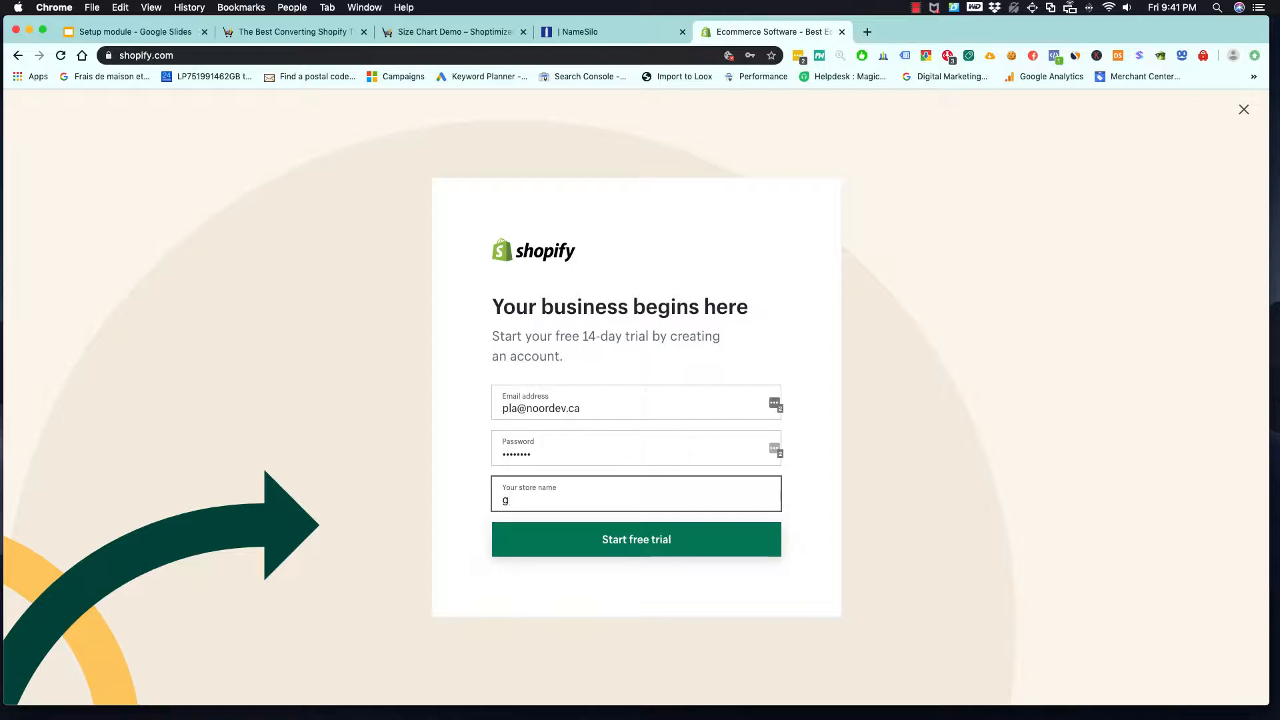
type("ate")
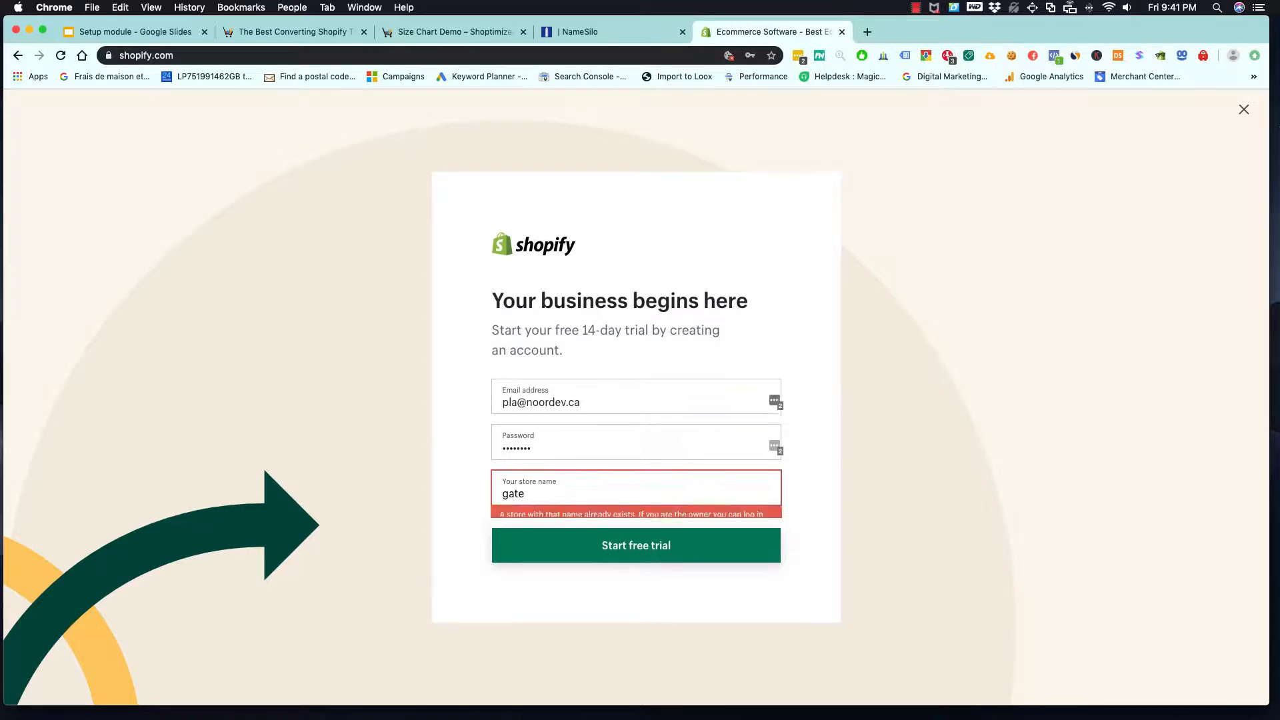
type("ofpest")
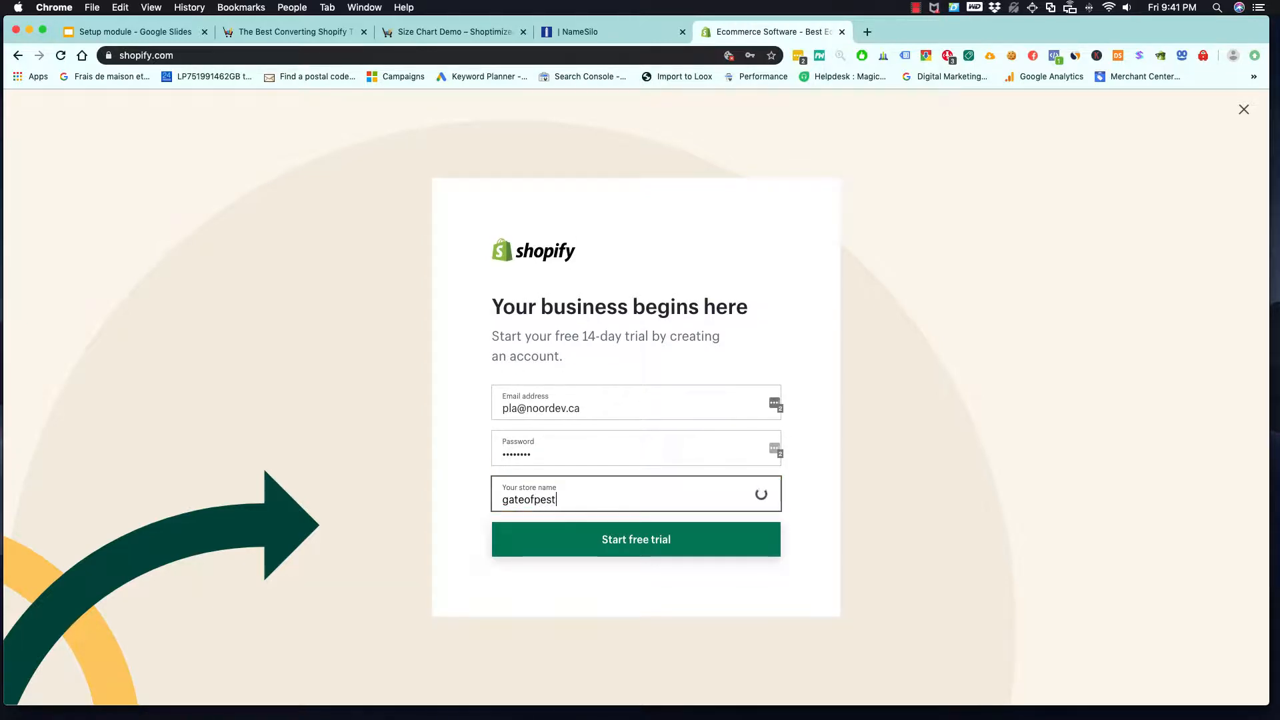
key("BackSpace")
key("BackSpace")
type("ts")
left_click(627, 551)
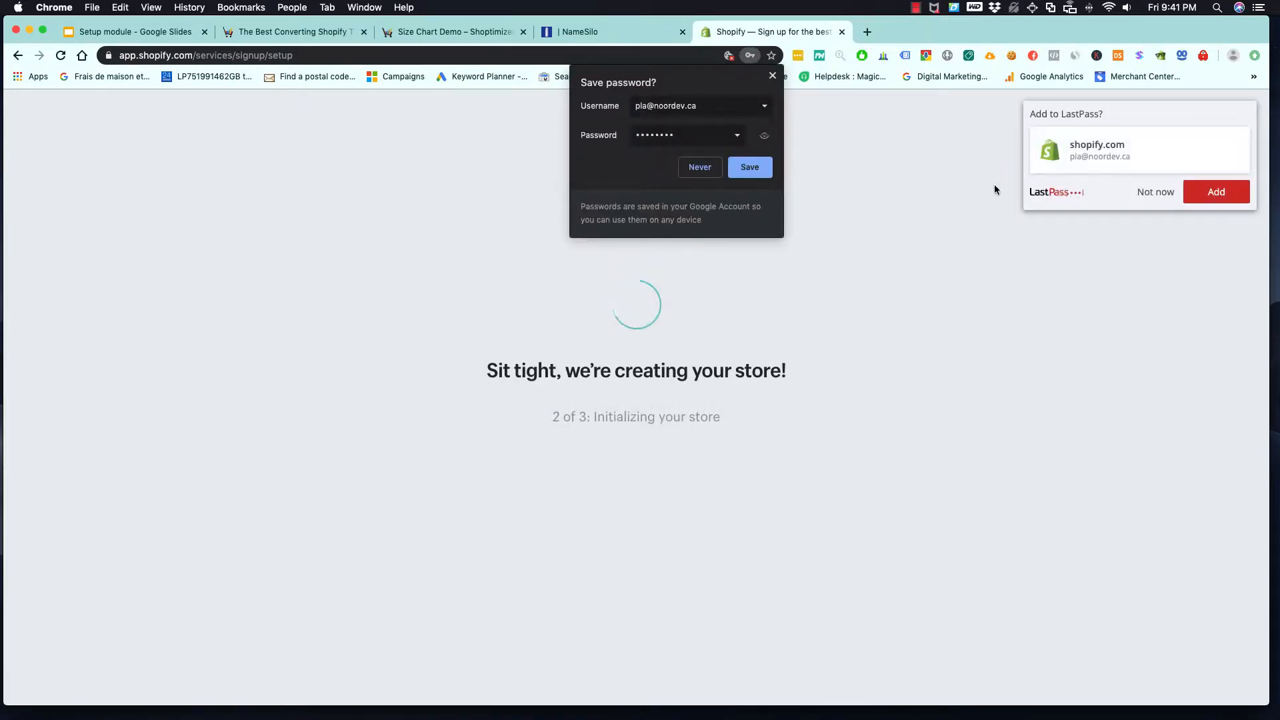
left_click(1216, 194)
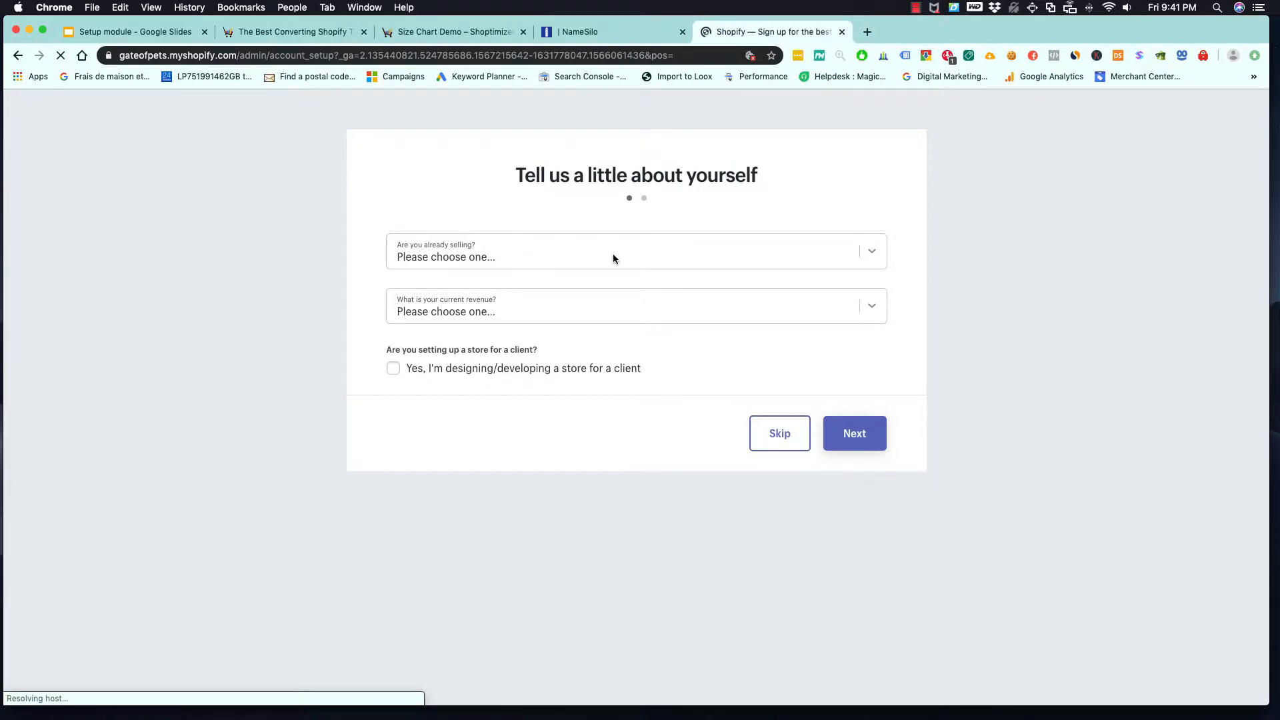
- Answer the seller questions with "I'm not selling products yet" and "$0 CAD (I'm just getting started)", and continue to the address form
left_click(576, 258)
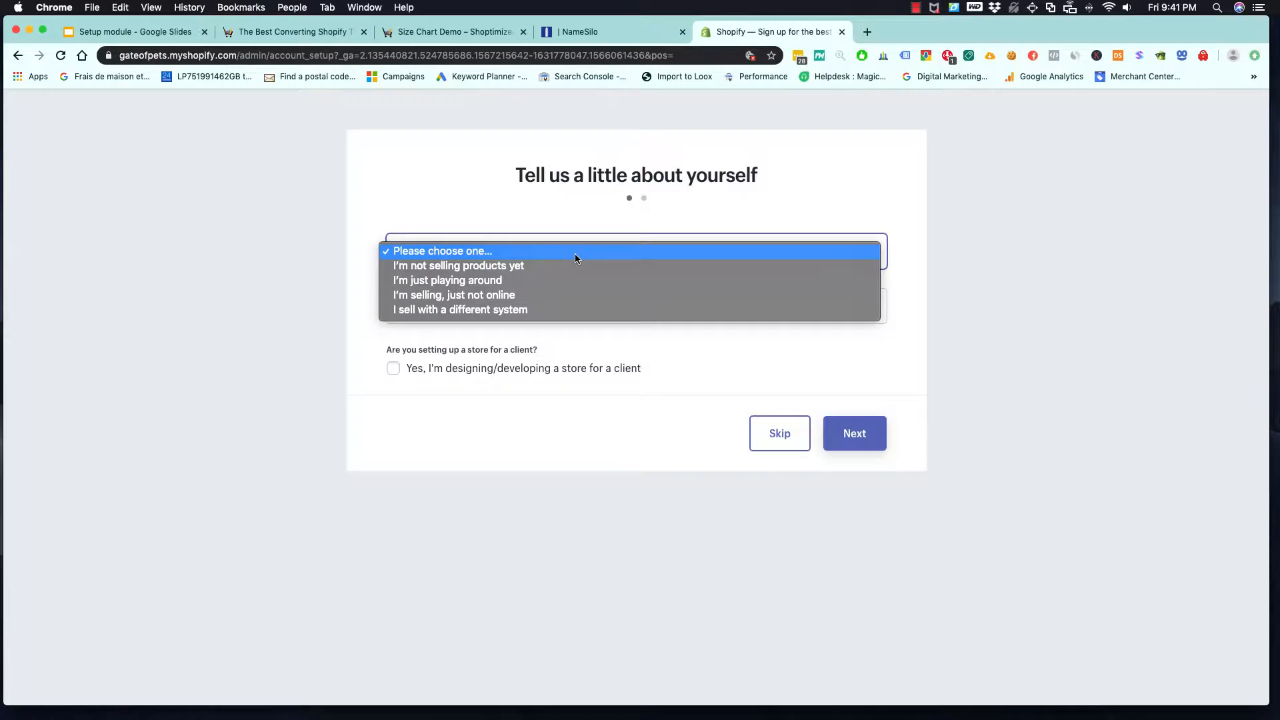
left_click(549, 266)
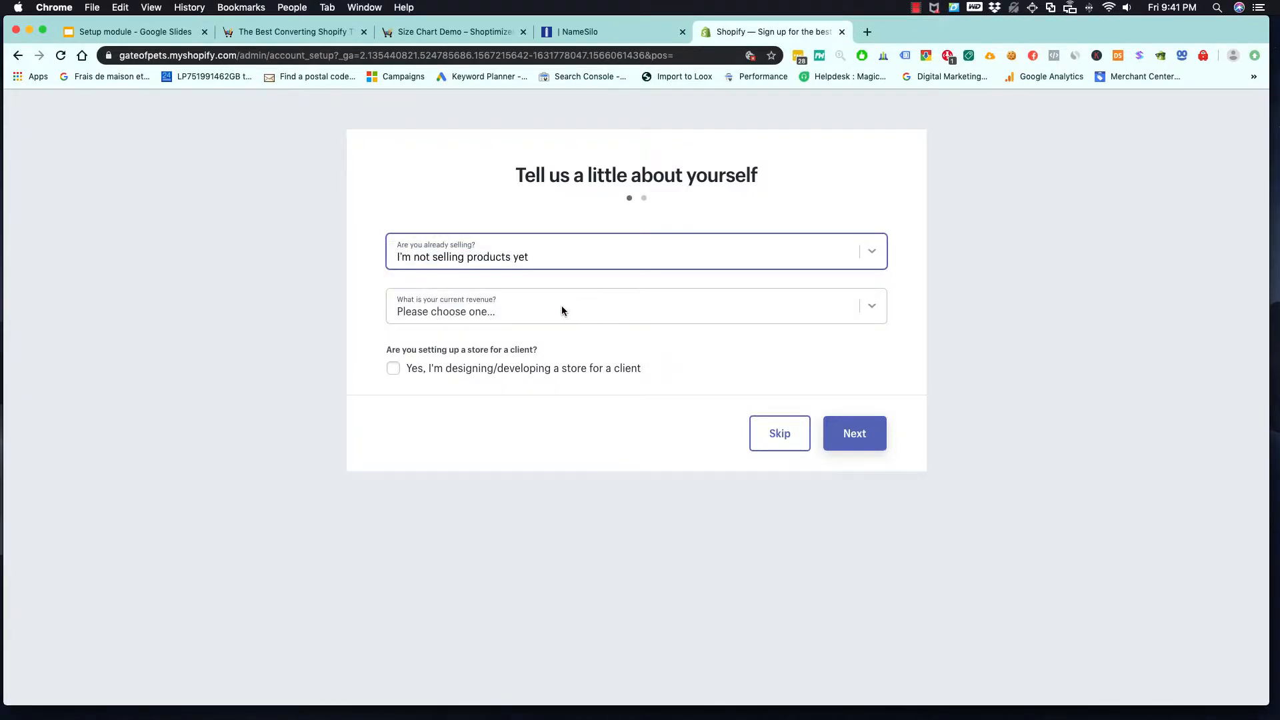
left_click(561, 308)
left_click(554, 323)
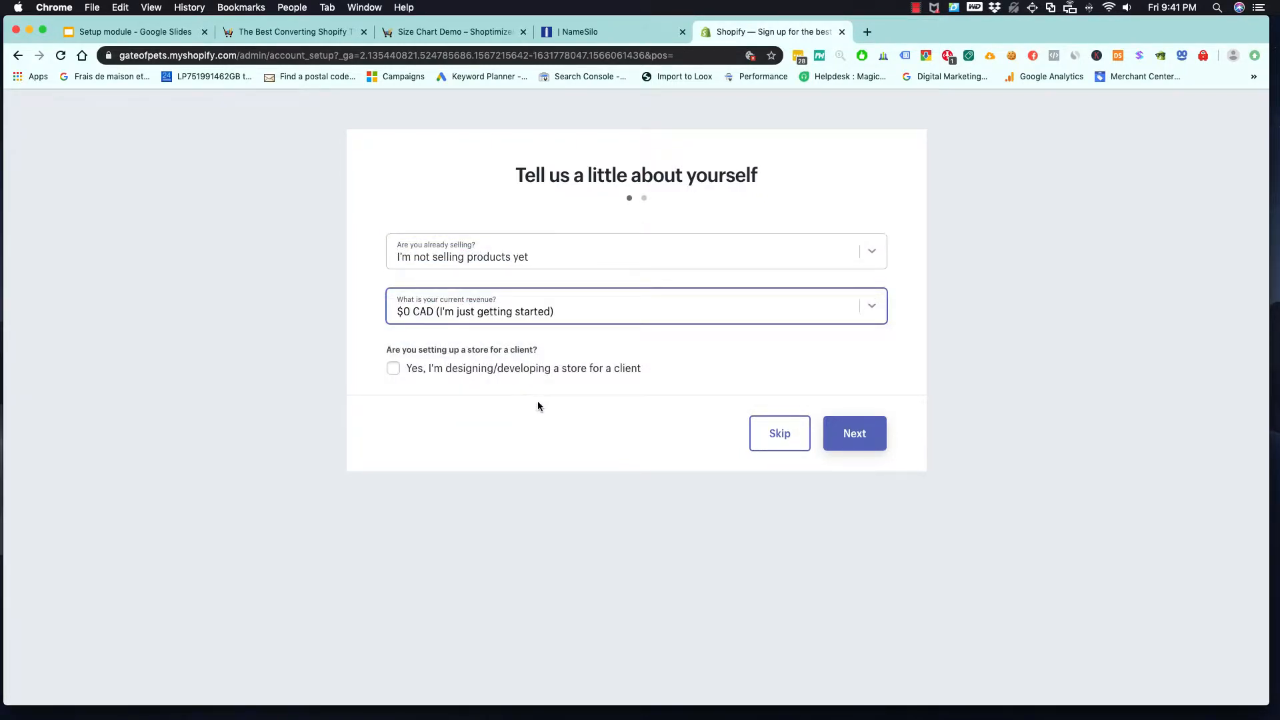
left_click(853, 433)
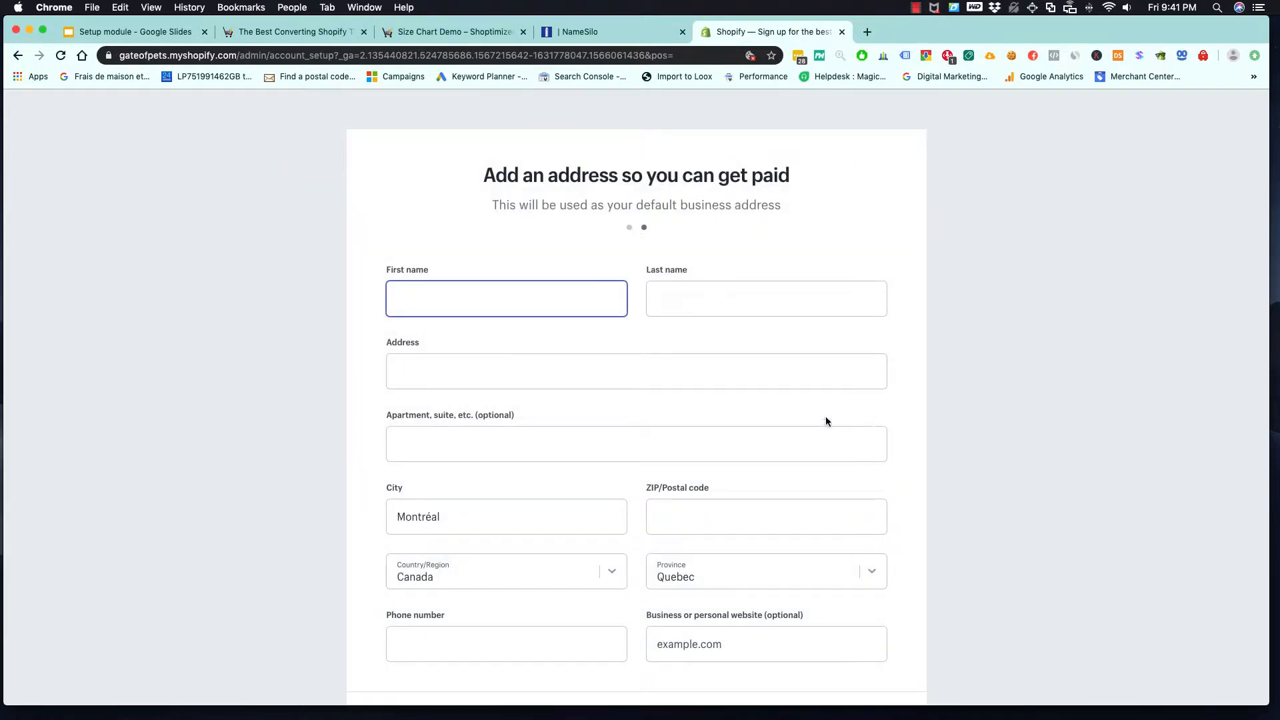
- Enter the owner's first name and last name in the business address form
scroll(529, 457, "down", 2)
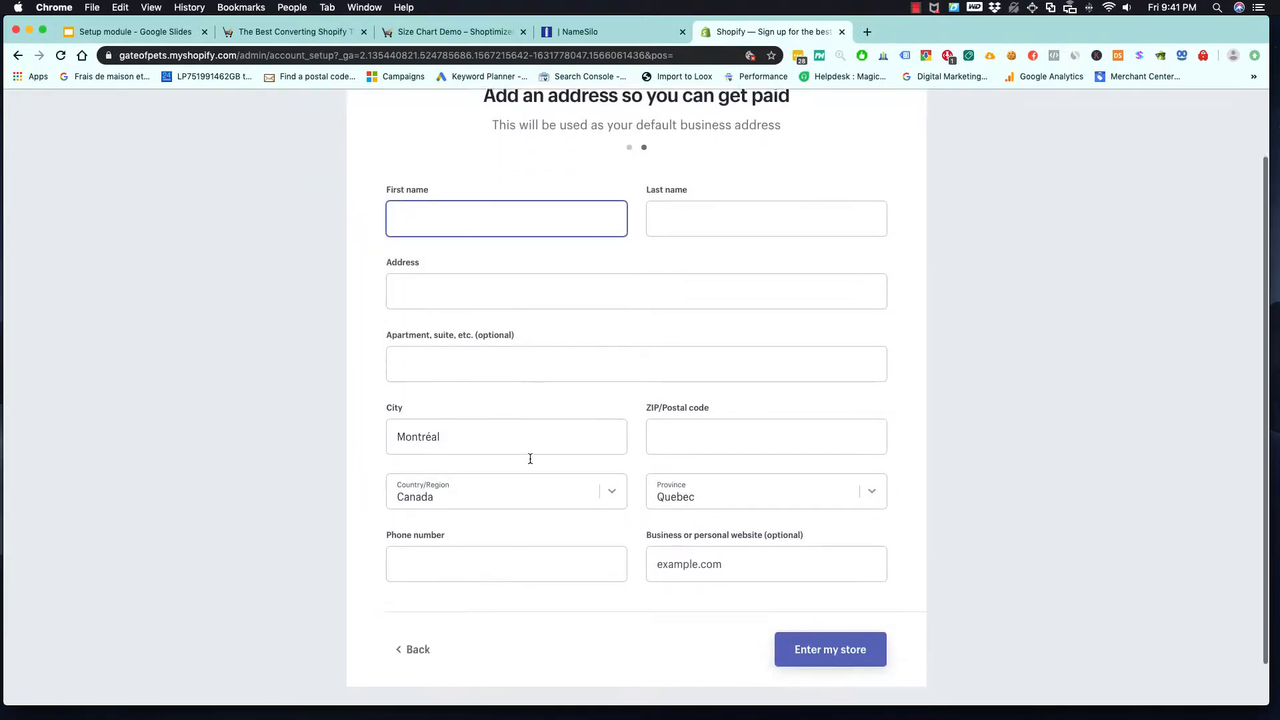
scroll(529, 456, "up", 2)
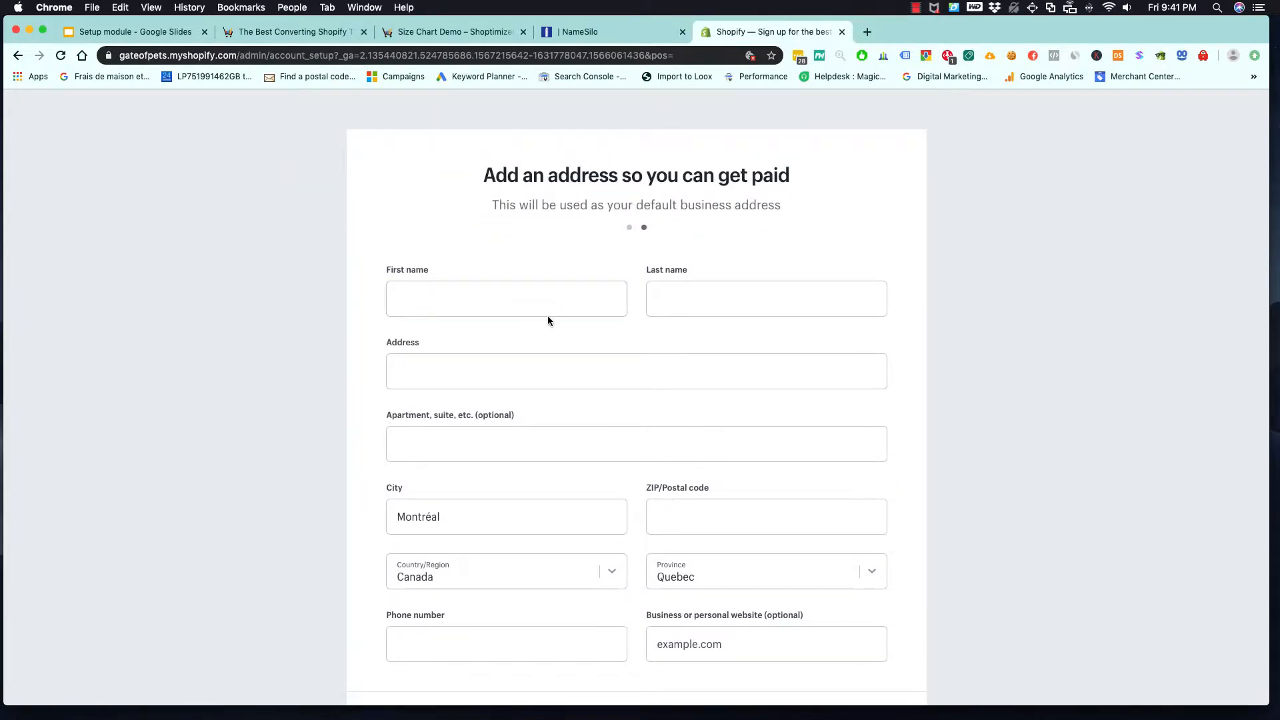
scroll(546, 317, "down", 2)
scroll(545, 322, "up", 2)
left_click(540, 300)
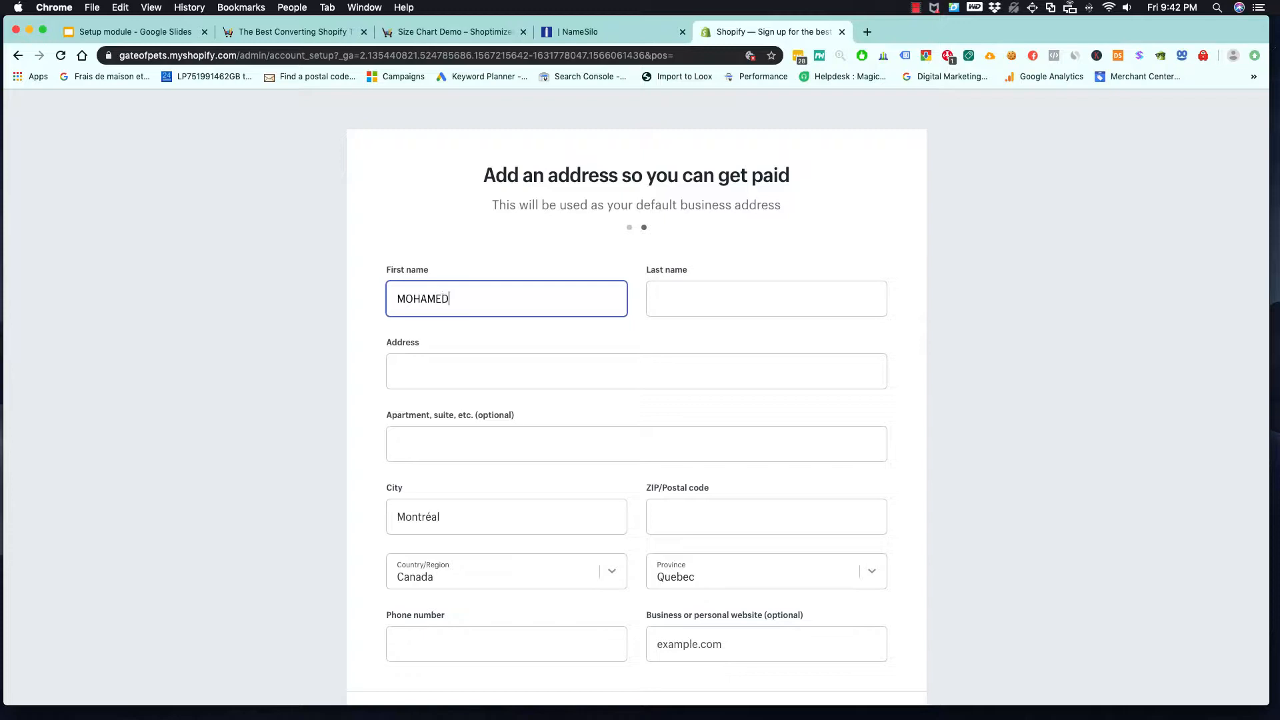
key("Tab")
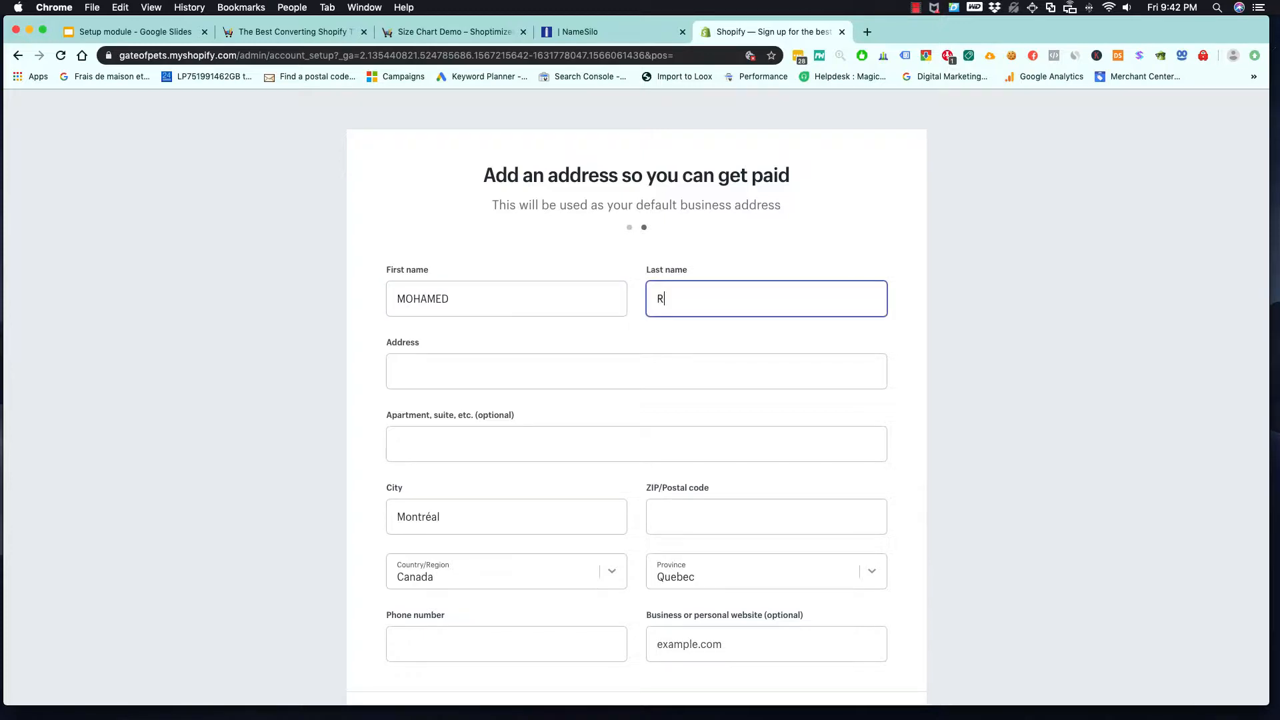
key("Tab")
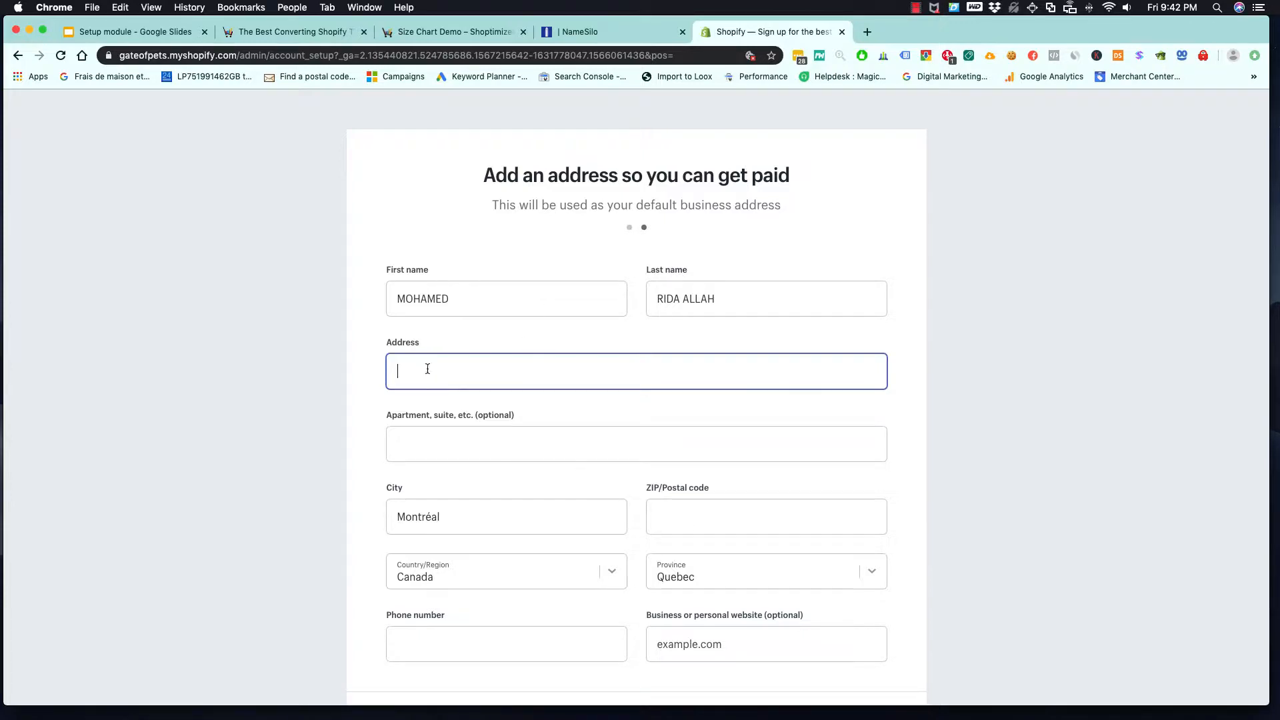
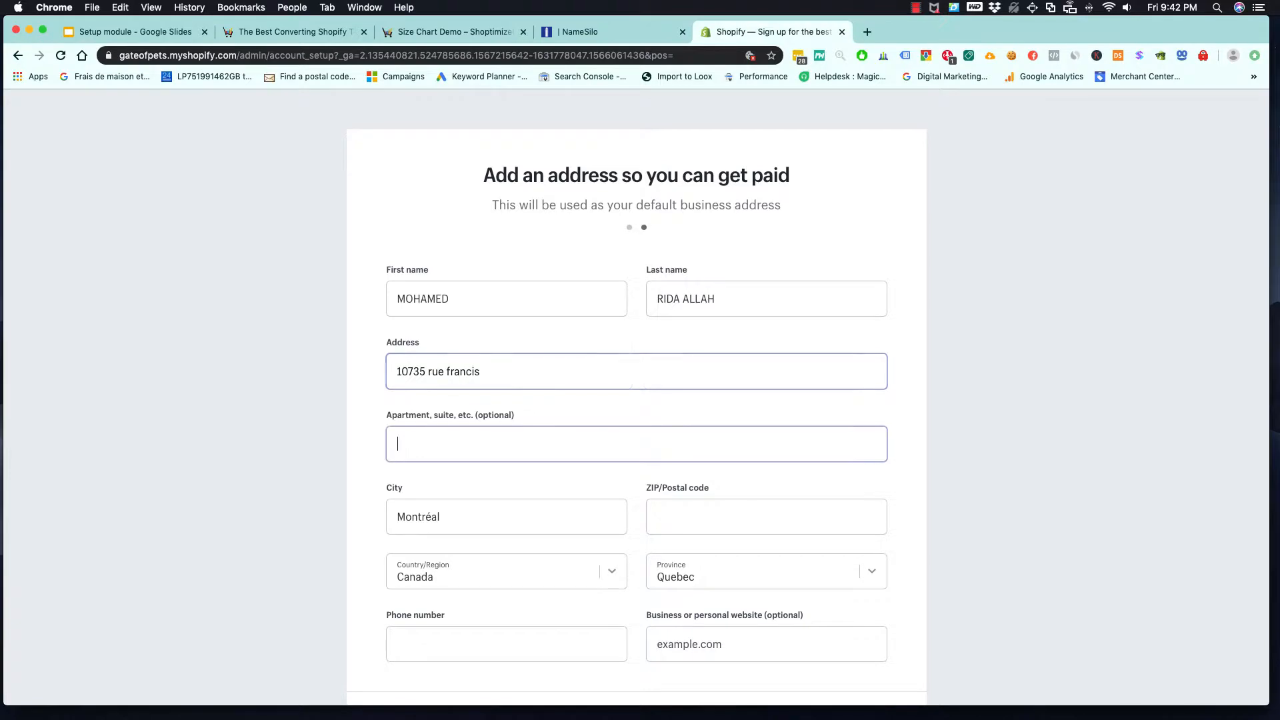
- Enter the business street address and postal code
key("Tab")
left_click(709, 505)
type("h2c3a7")
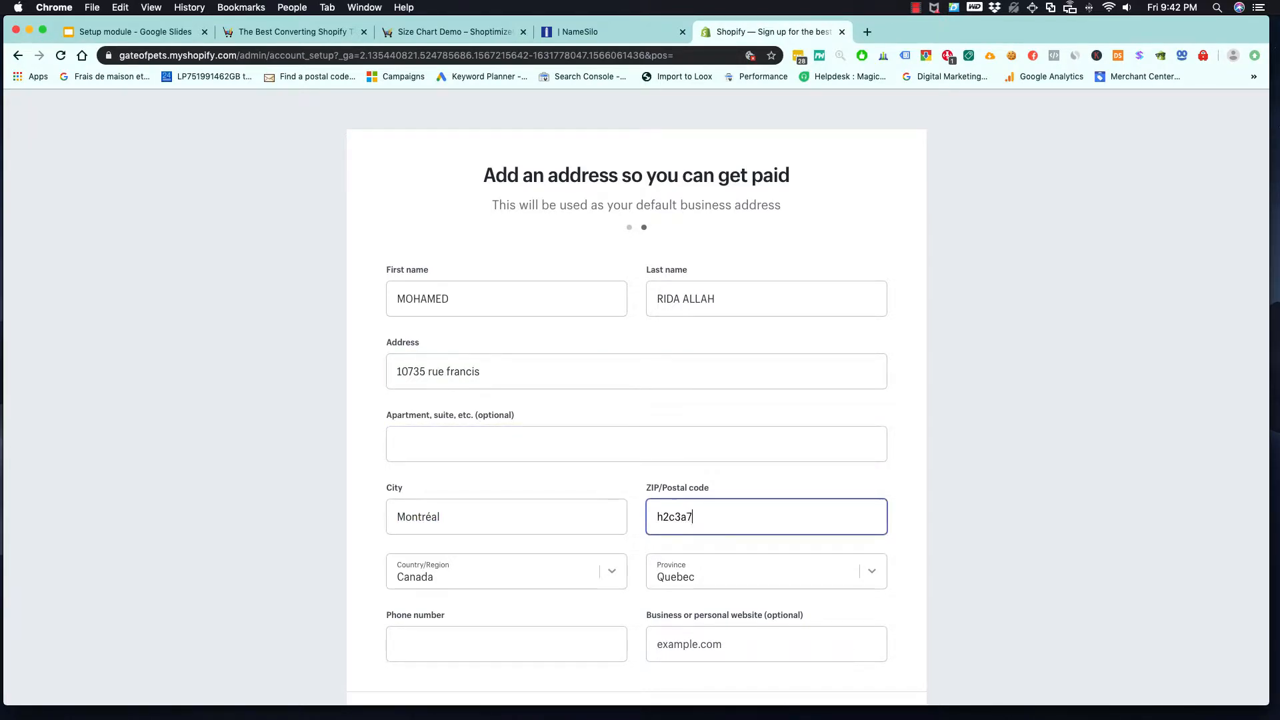
- Set the business website to gateofpets.com and try to submit the address form
scroll(667, 600, "down", 2)
left_click(730, 517)
type("gate")
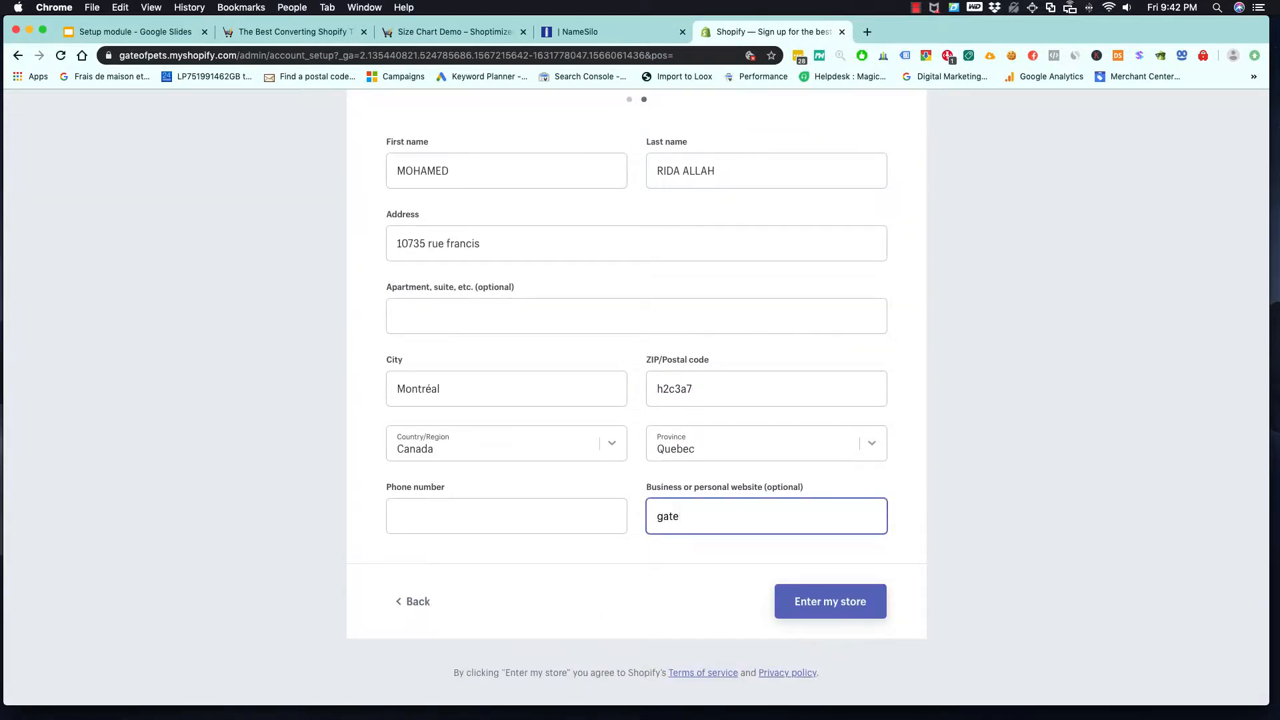
type("ofpets.com")
left_click(843, 606)
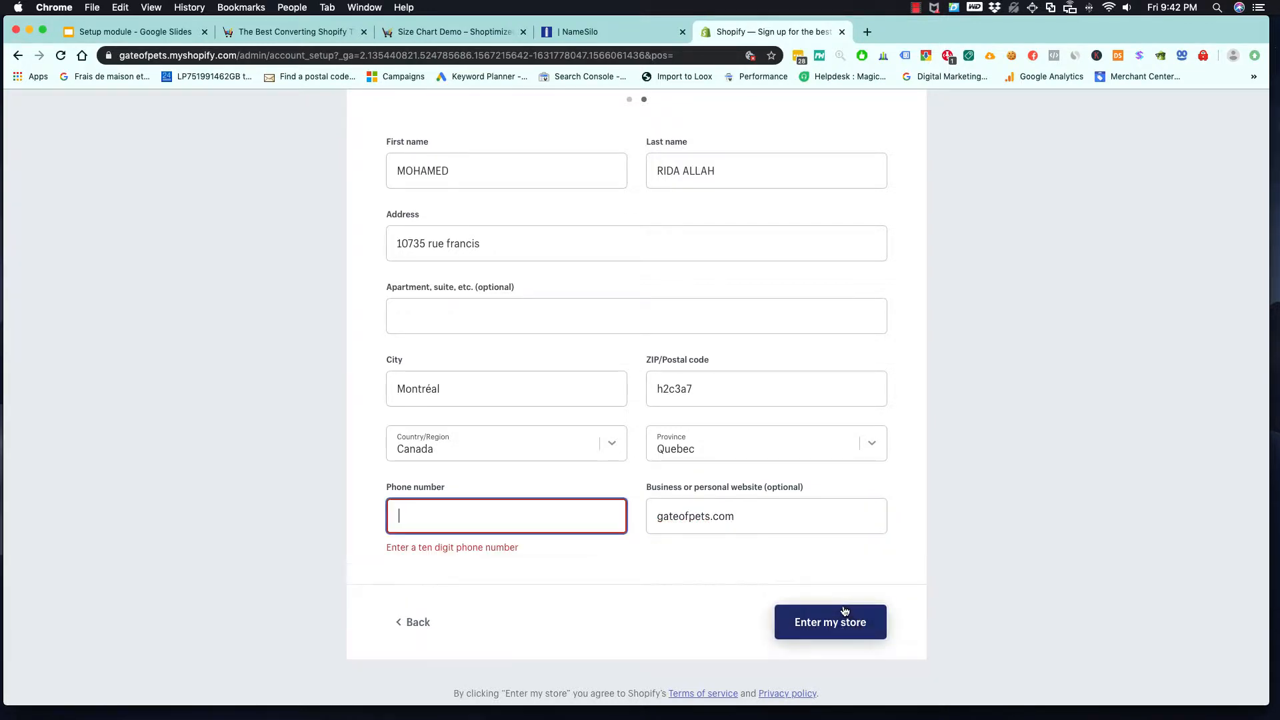
- Enter the business phone number and submit the address form to enter the store
left_click(521, 522)
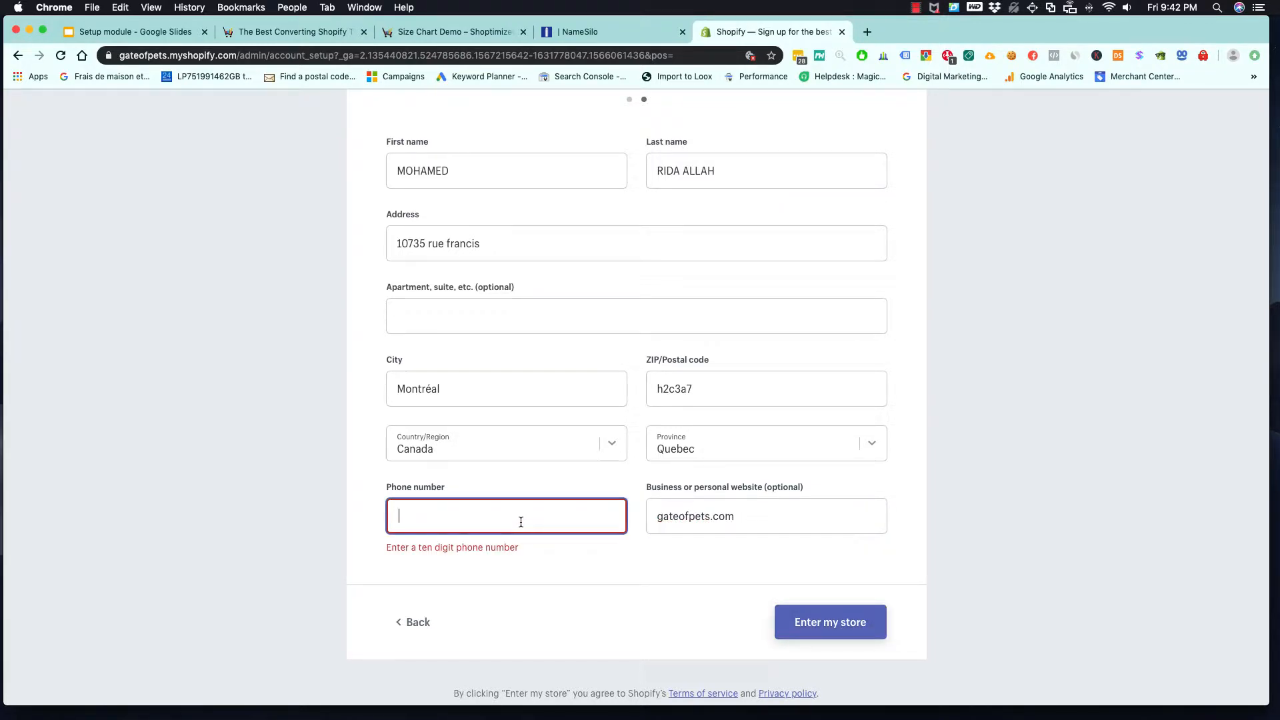
left_click(842, 638)
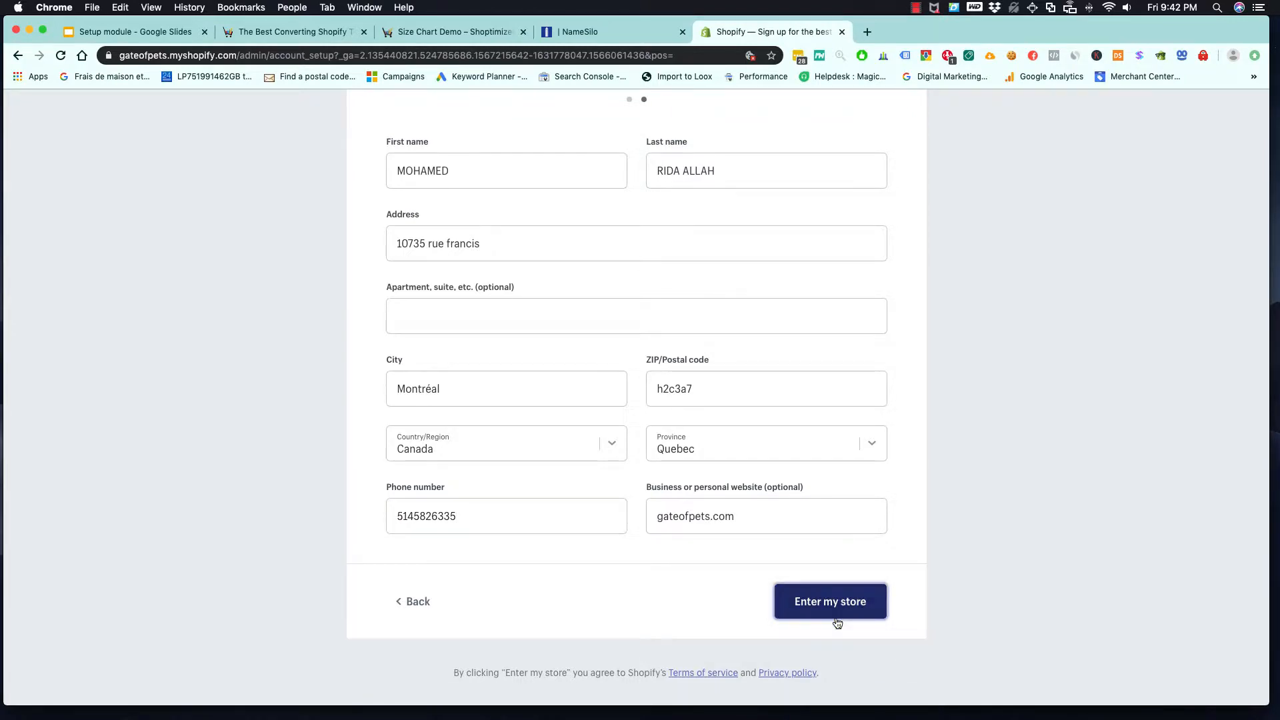
left_click(833, 609)
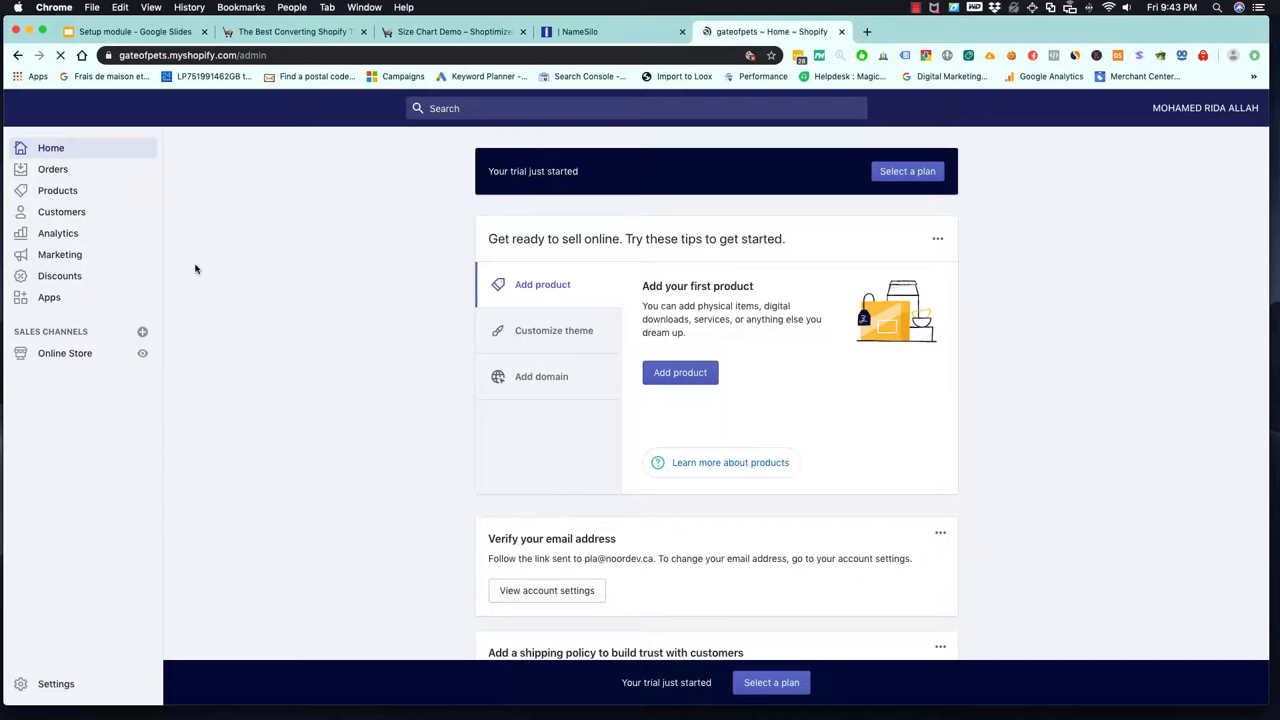
- Switch to the Setup module presentation in Google Slides and review the theme and domain items on the "1-Basic info setup" slide
scroll(254, 324, "down", 5)
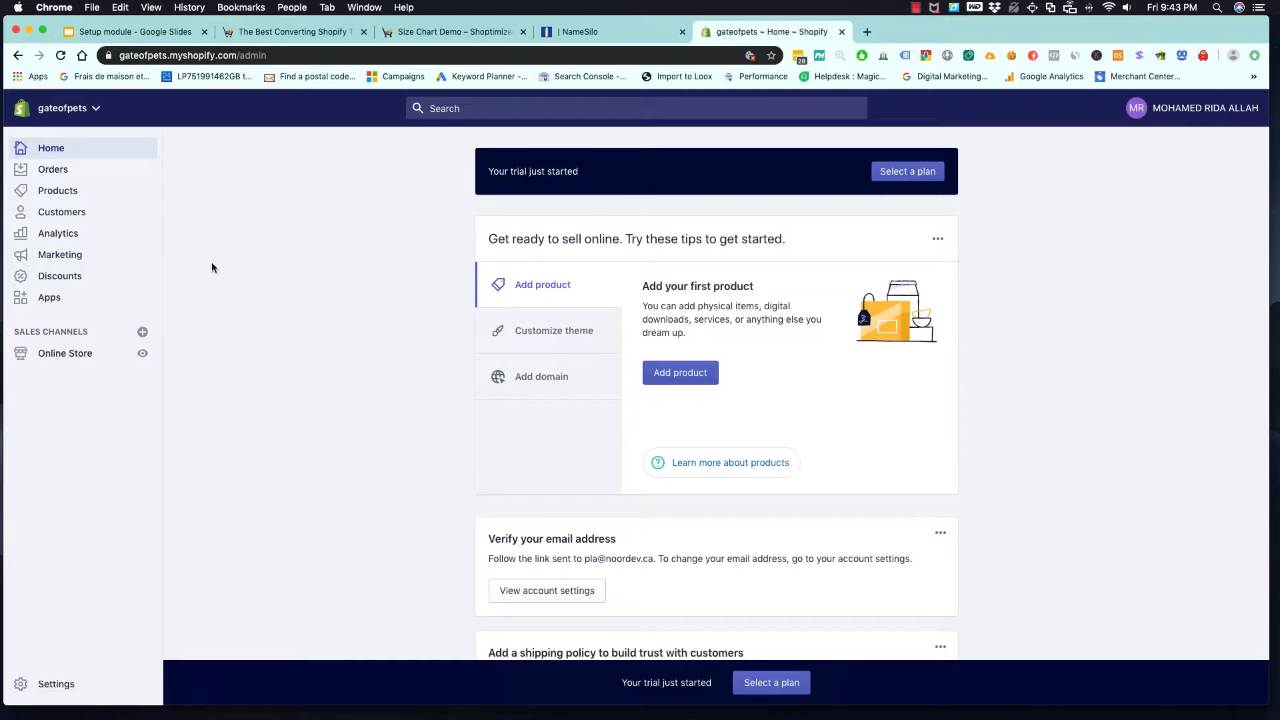
left_click(184, 35)
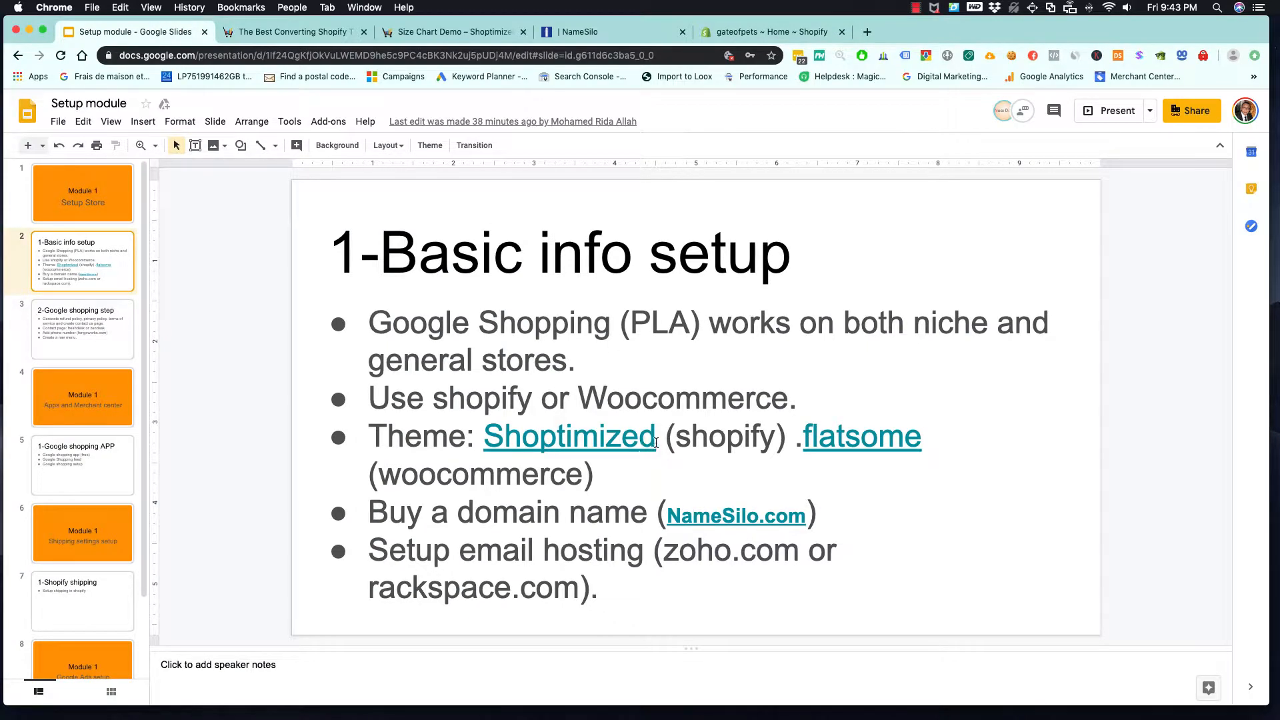
left_click_drag(656, 440, 482, 430)
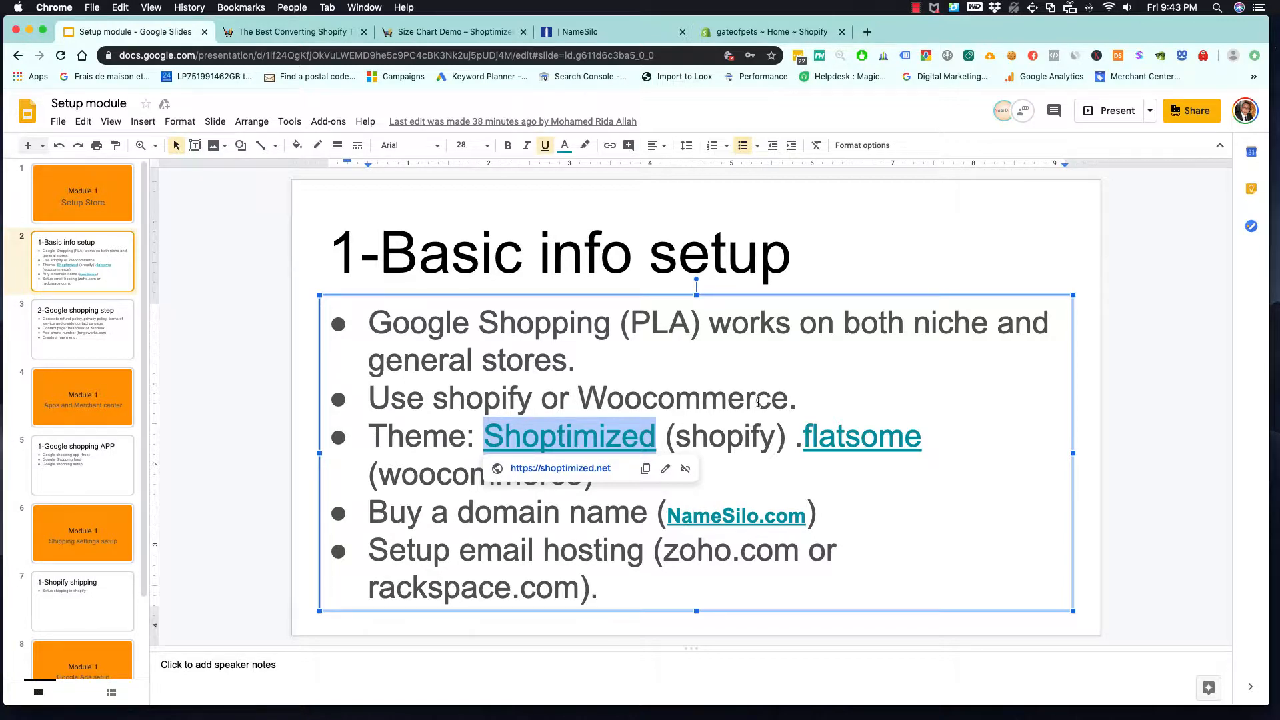
left_click(798, 400)
left_click_drag(450, 514, 626, 517)
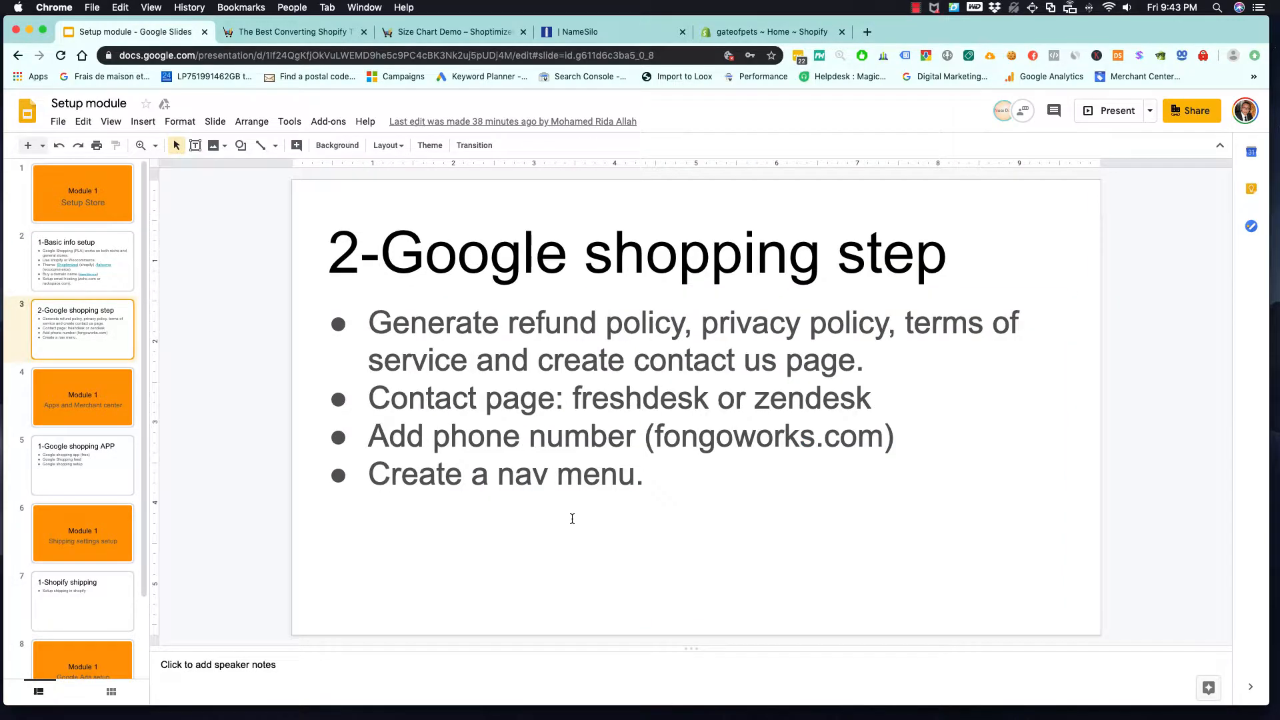
left_click(118, 261)
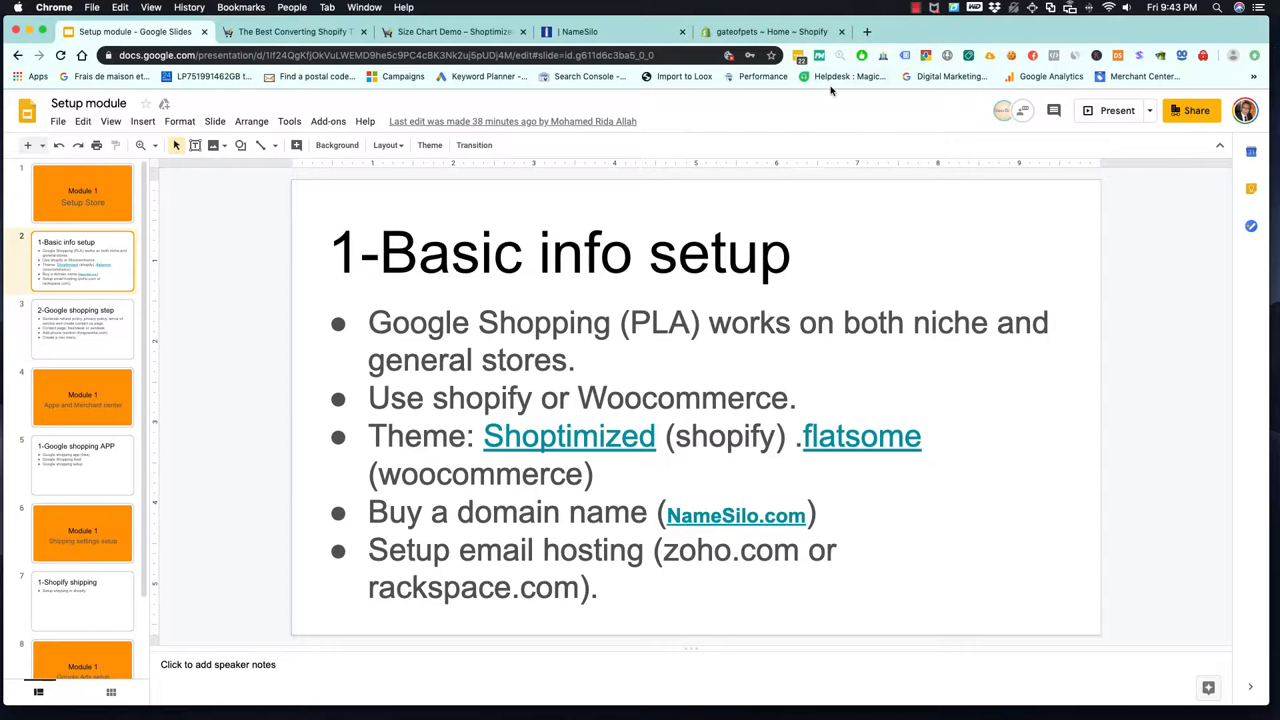
- Switch to the Shopify admin, open the online store's domain settings and check the primary domain options without changing them
left_click(793, 33)
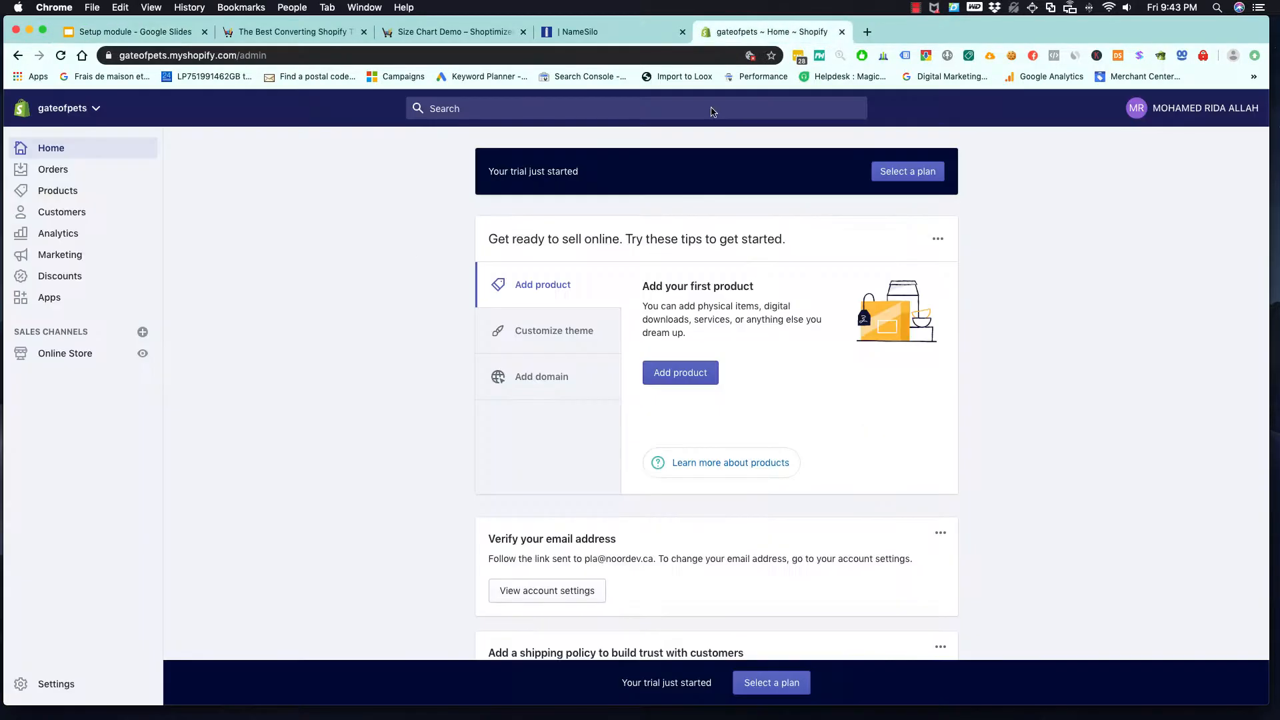
left_click(73, 356)
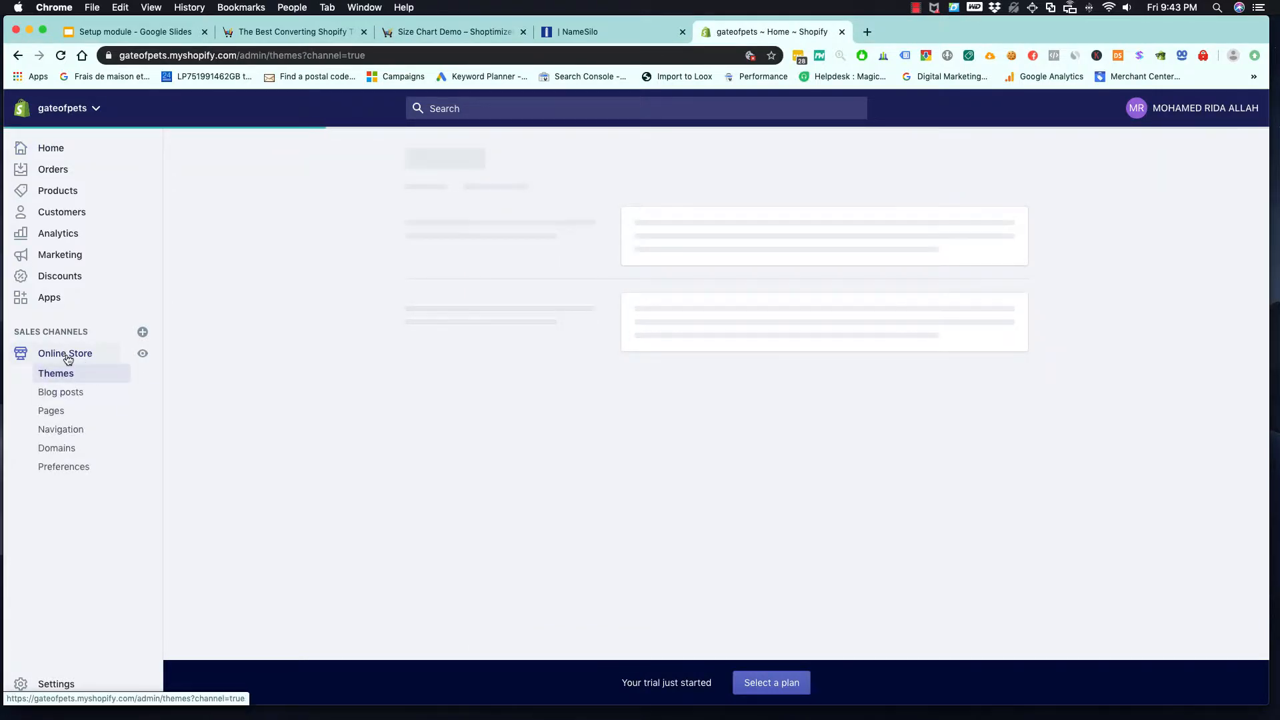
left_click(58, 449)
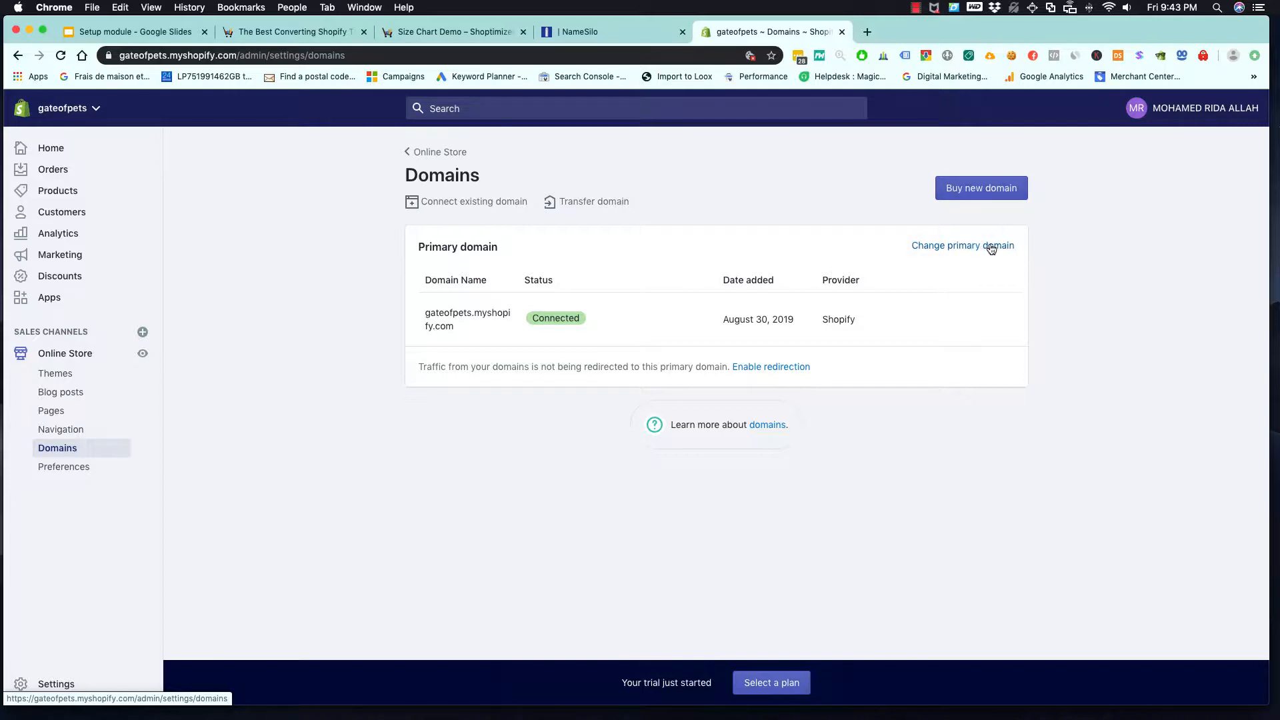
left_click(956, 247)
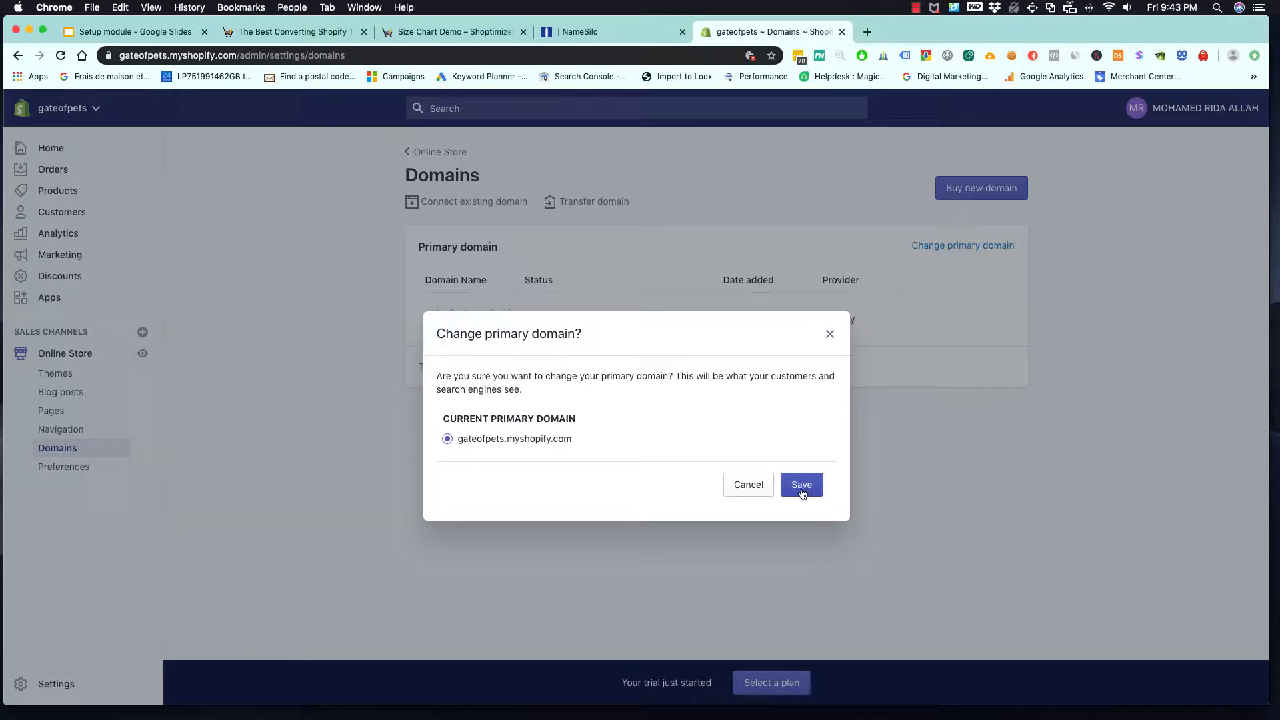
left_click(749, 485)
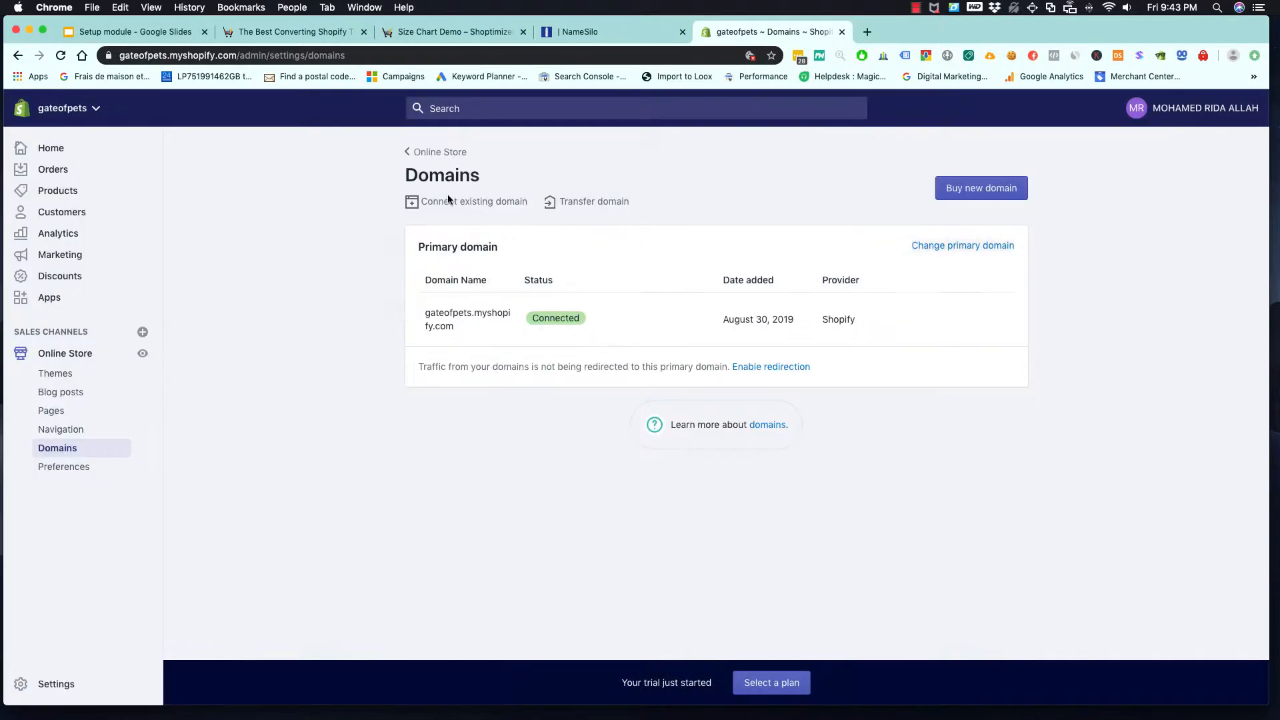
- Connect the existing domain gateofpets.com to the store, verify the connection and review the status of the listed domains
left_click(481, 206)
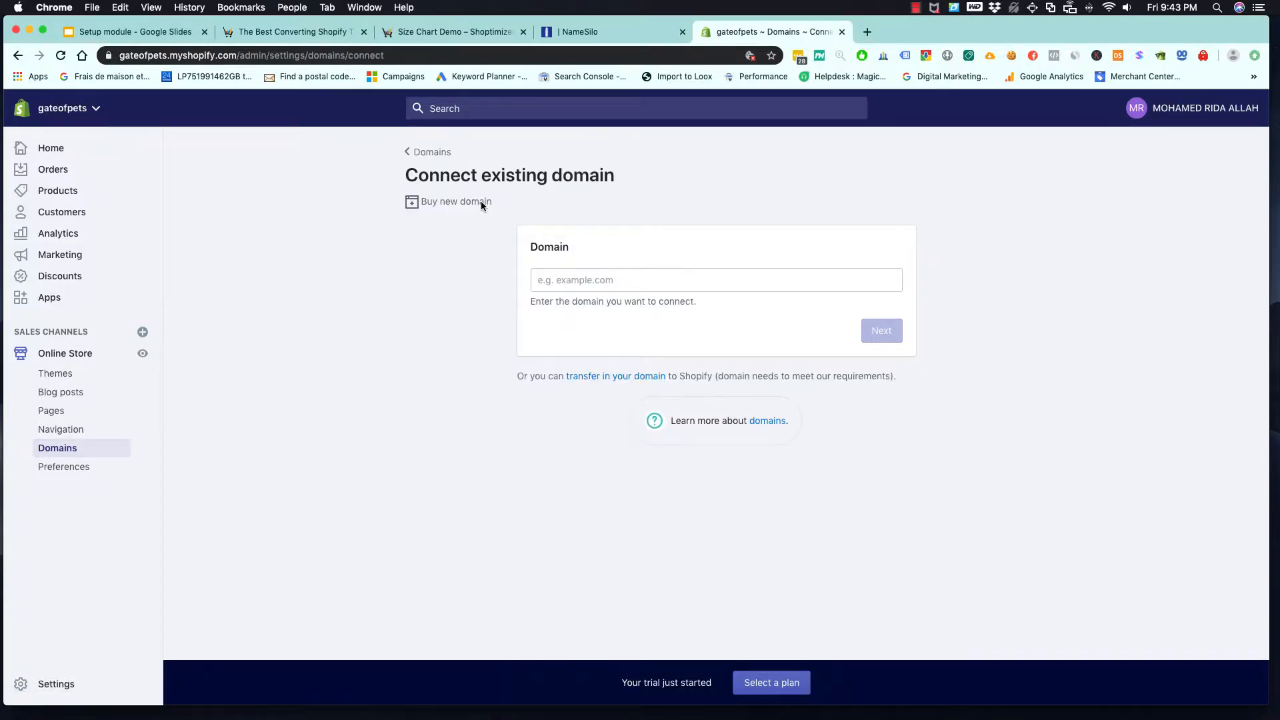
left_click(619, 274)
type("gateof")
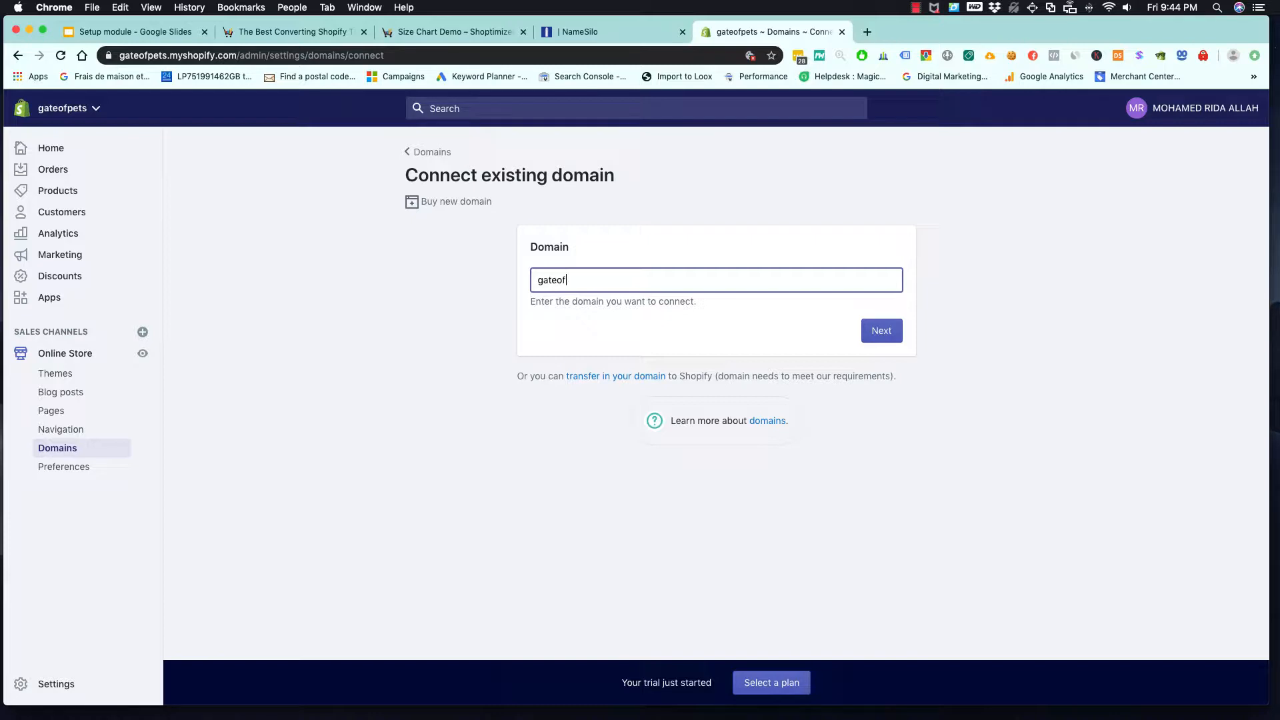
type("pets.com")
left_click(881, 334)
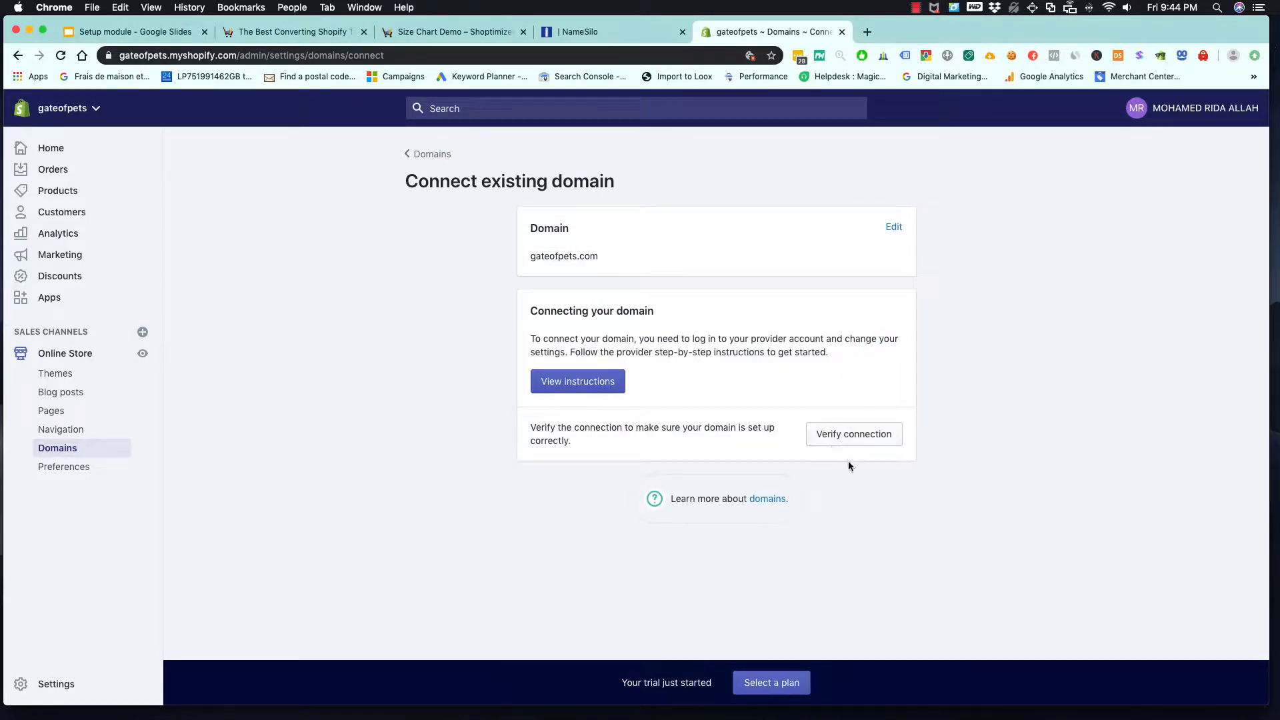
left_click(854, 435)
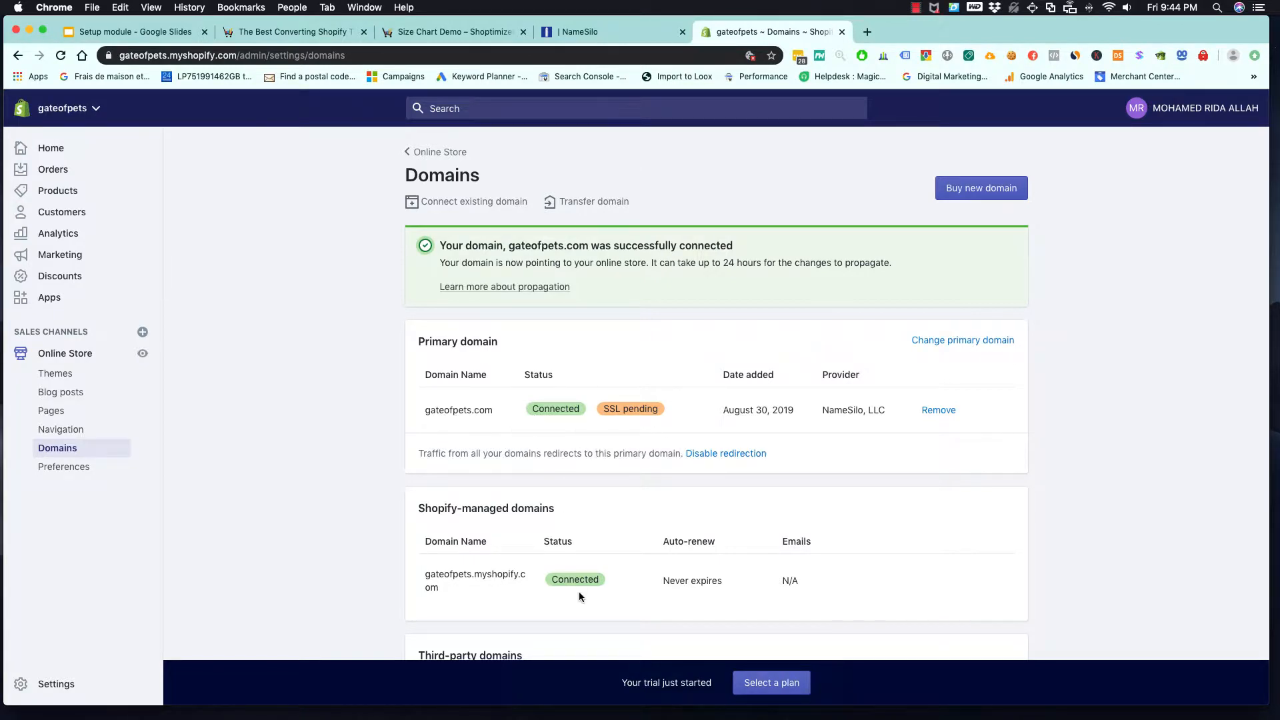
scroll(578, 590, "down", 5)
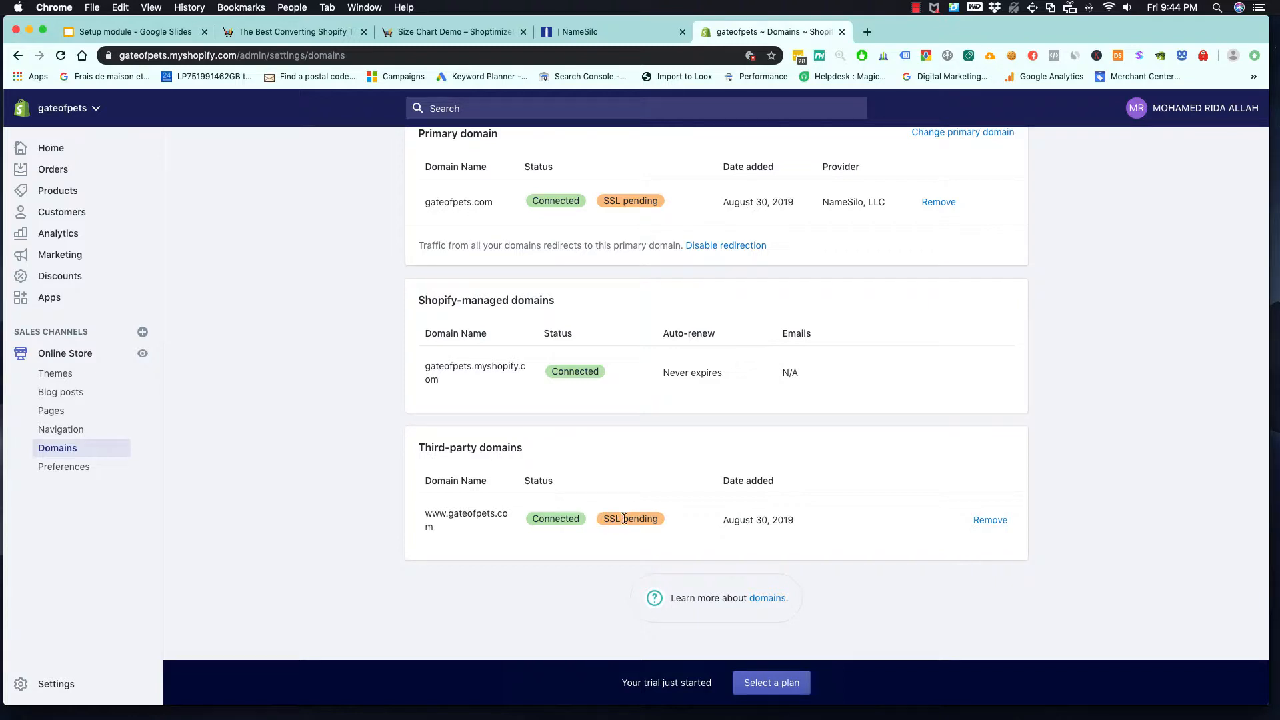
scroll(610, 519, "up", 5)
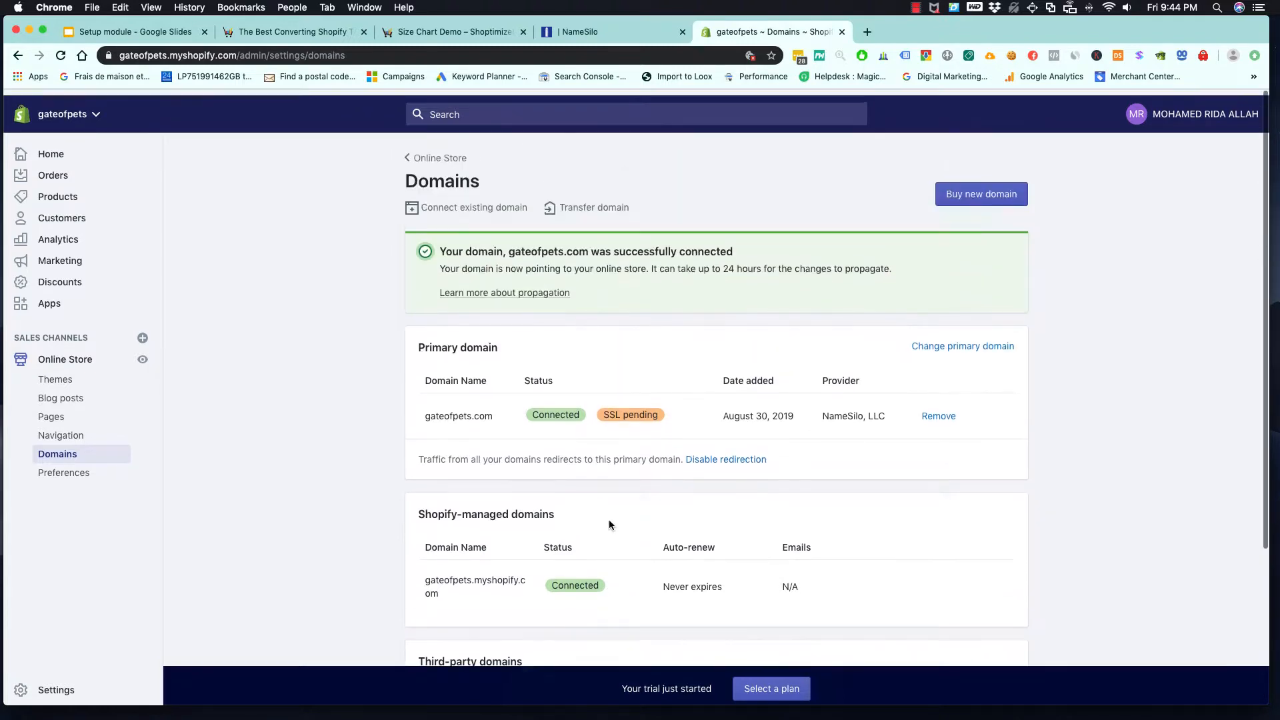
- Copy zoho.com from the email hosting item on the Google Slides "1-Basic info setup" slide and open that site in a new tab
left_click(162, 37)
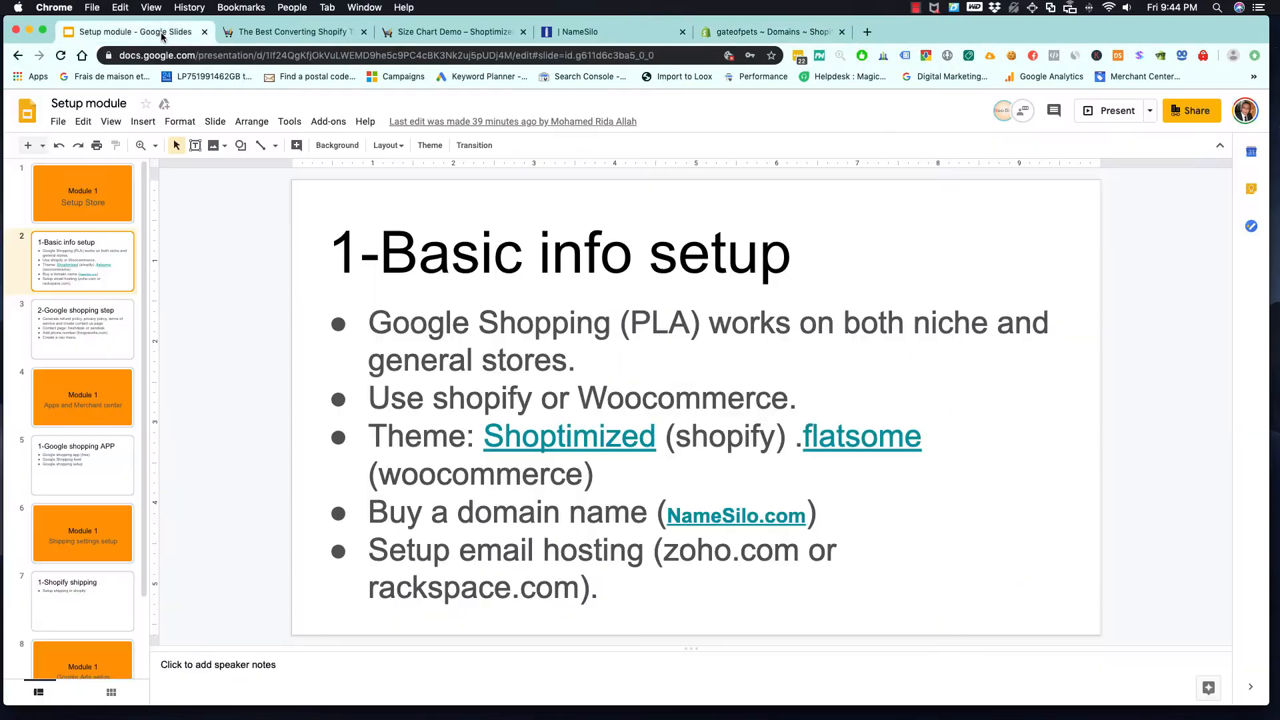
left_click_drag(429, 552, 599, 593)
left_click_drag(664, 553, 792, 552)
key("super+c")
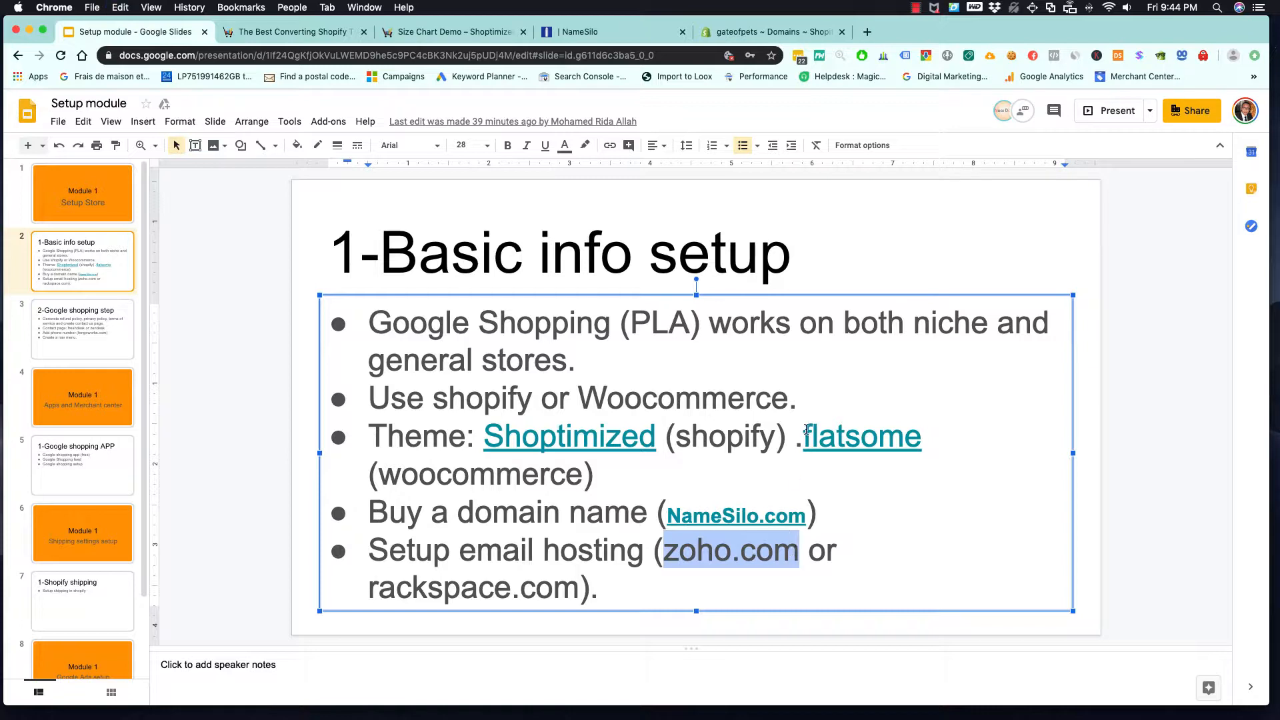
key("super+t")
key("super+v")
key("Return")
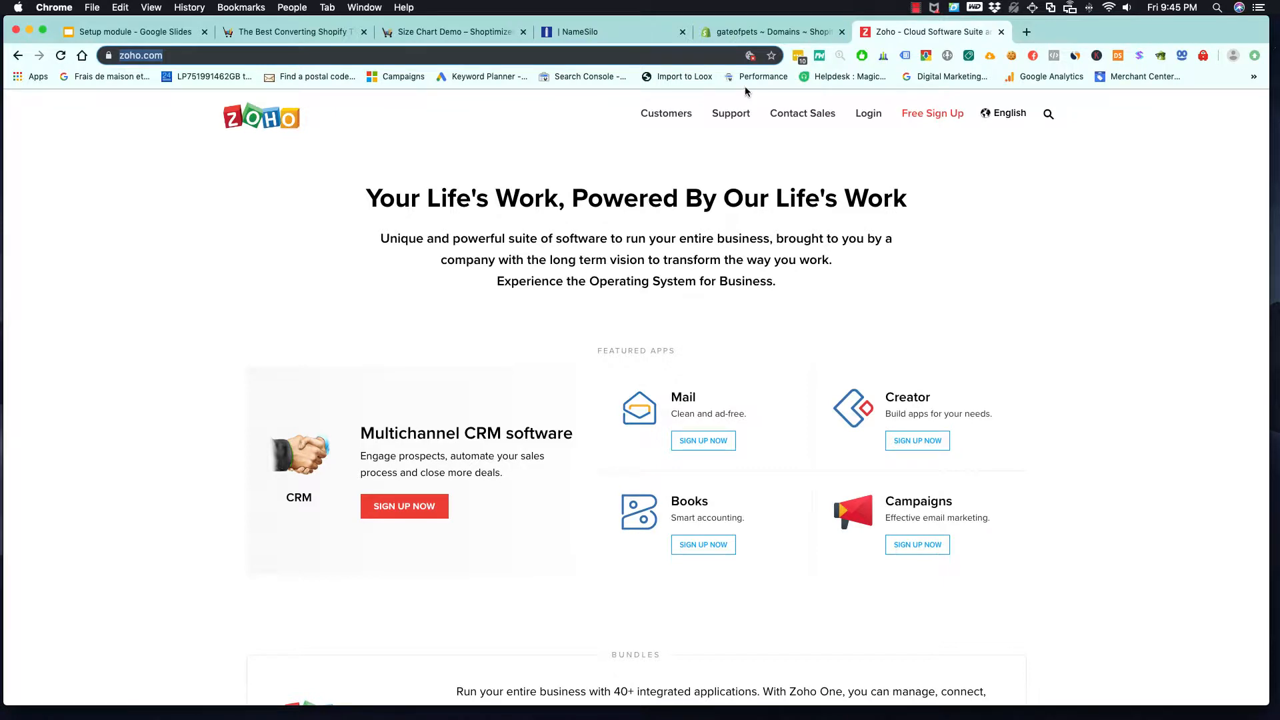
- Return to the Setup module presentation by way of the Shopify domains page and view the "2-Google shopping step" slide
left_click(736, 38)
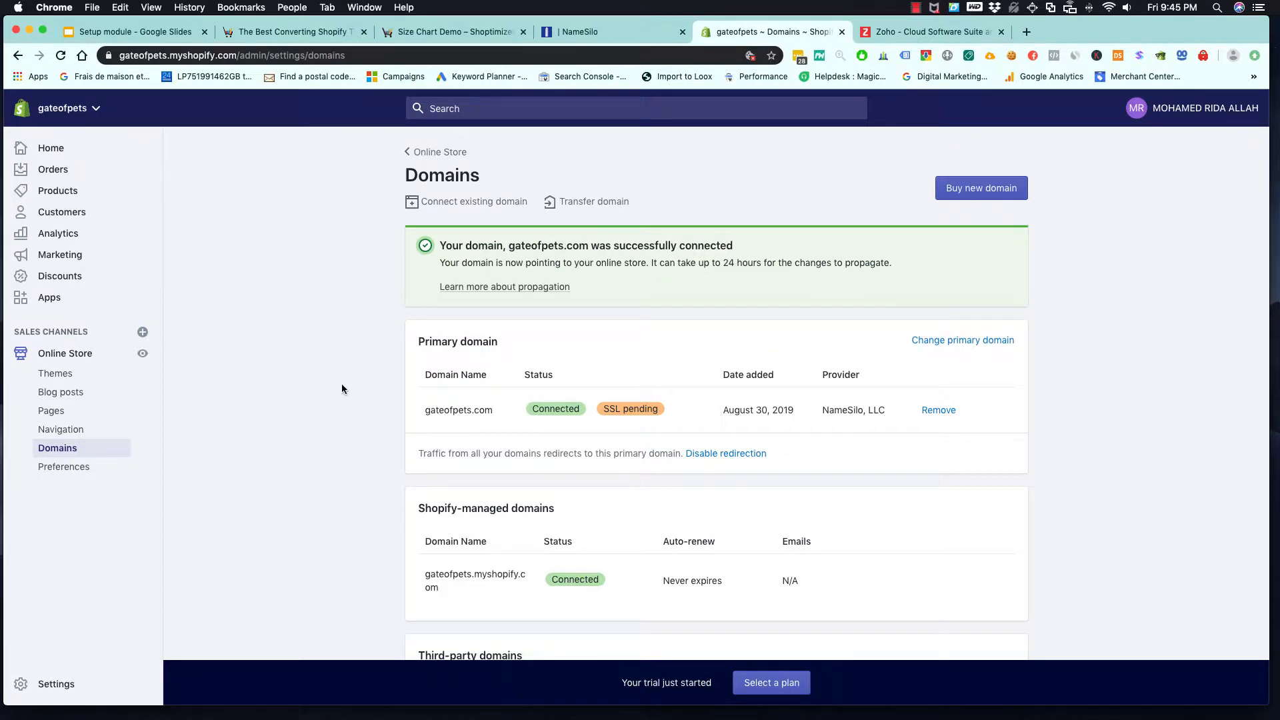
left_click(170, 32)
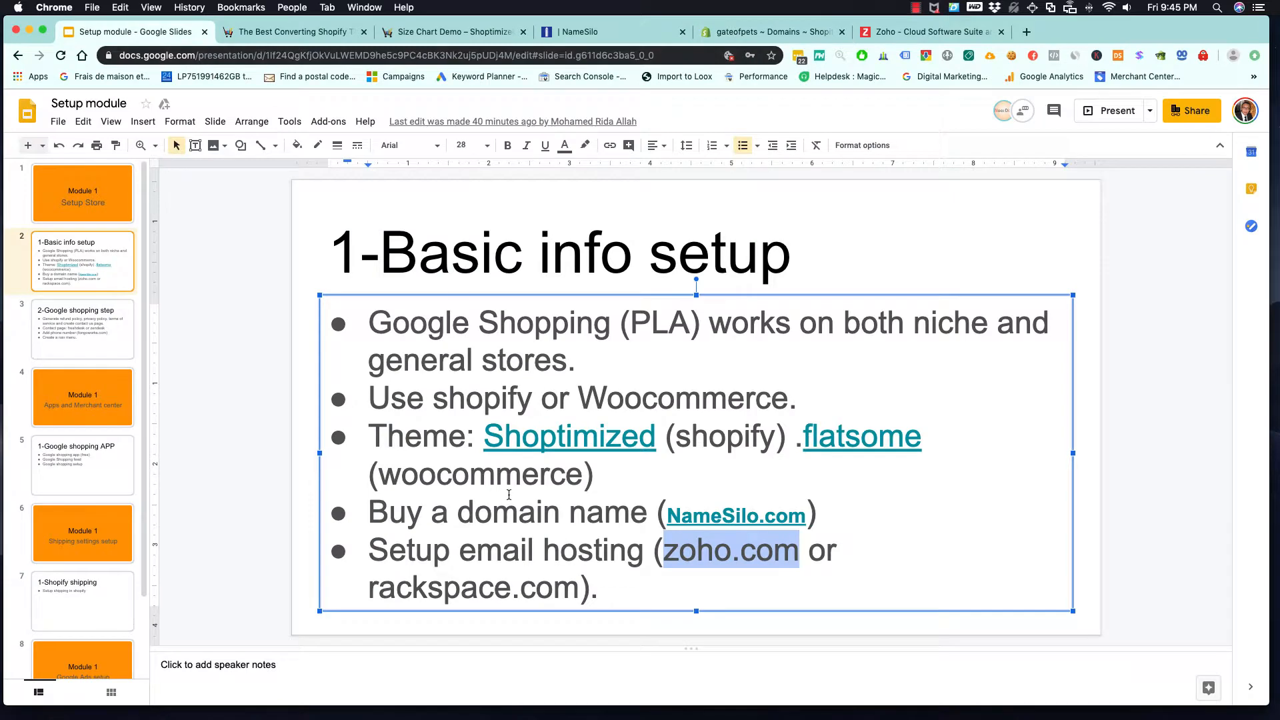
left_click(86, 328)
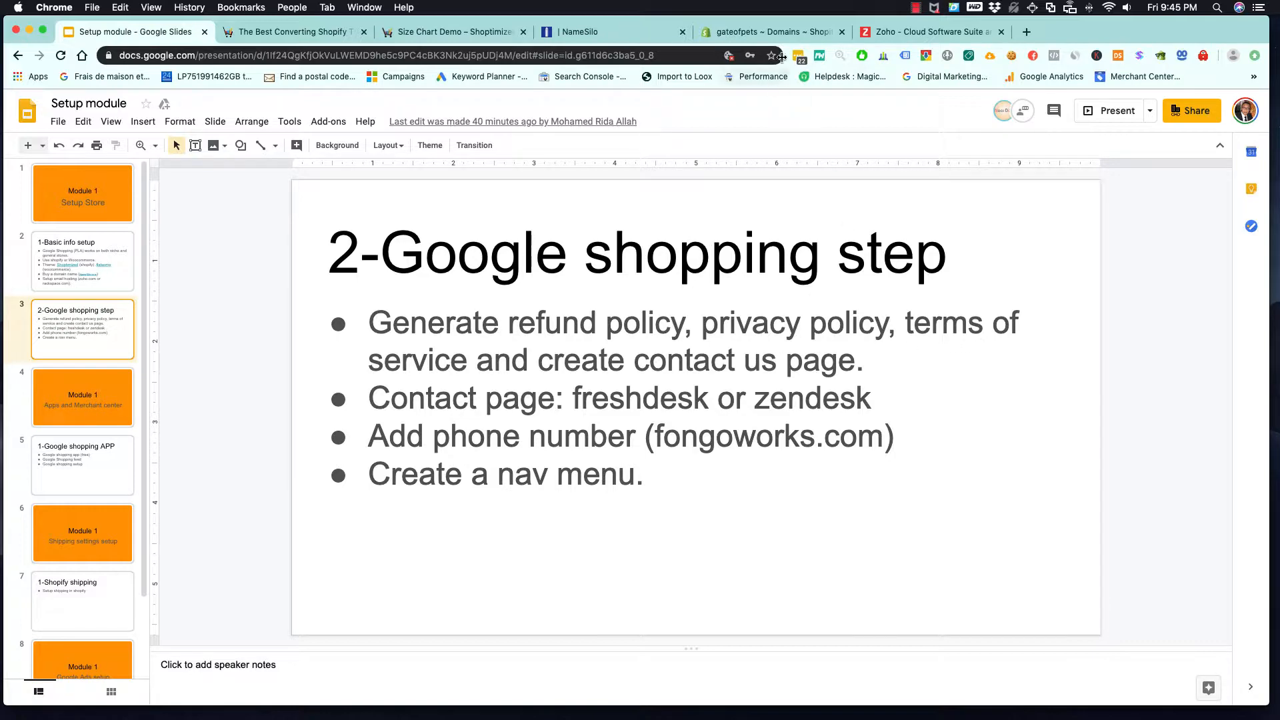
- Switch to the Shopify admin, open the store's legal settings and create the refund policy from the template
left_click(773, 32)
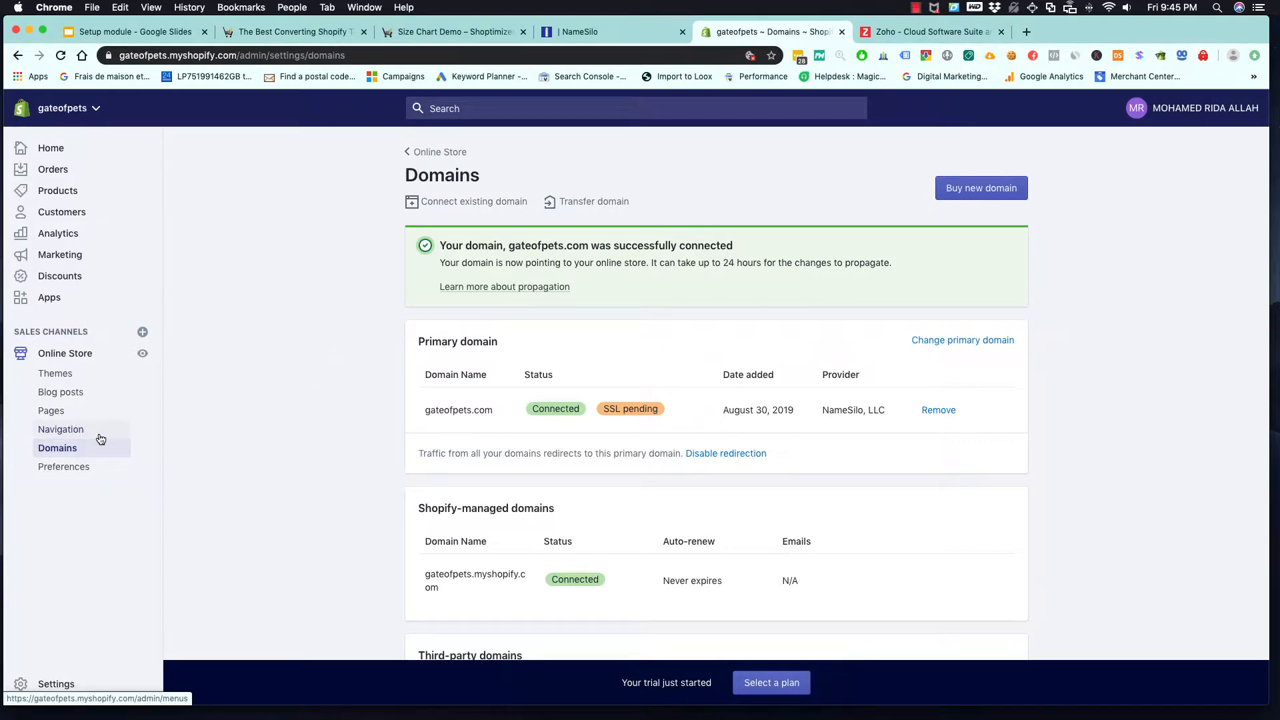
left_click(51, 691)
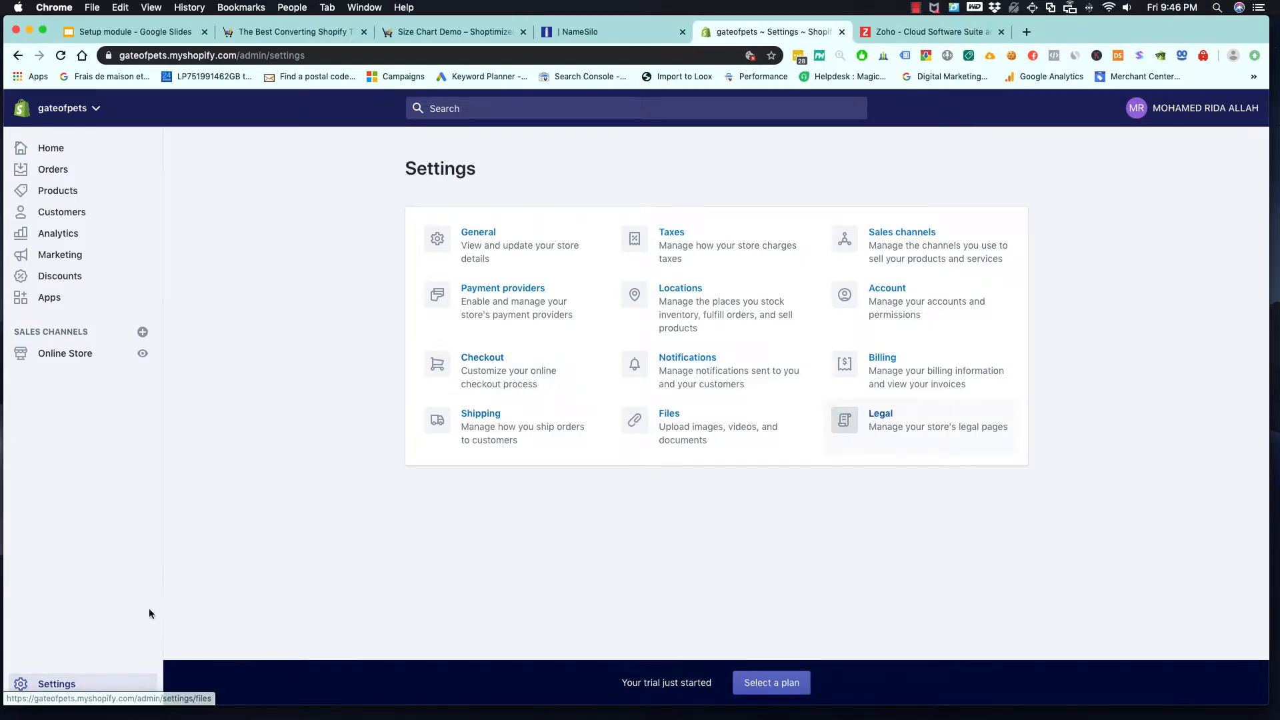
left_click(881, 417)
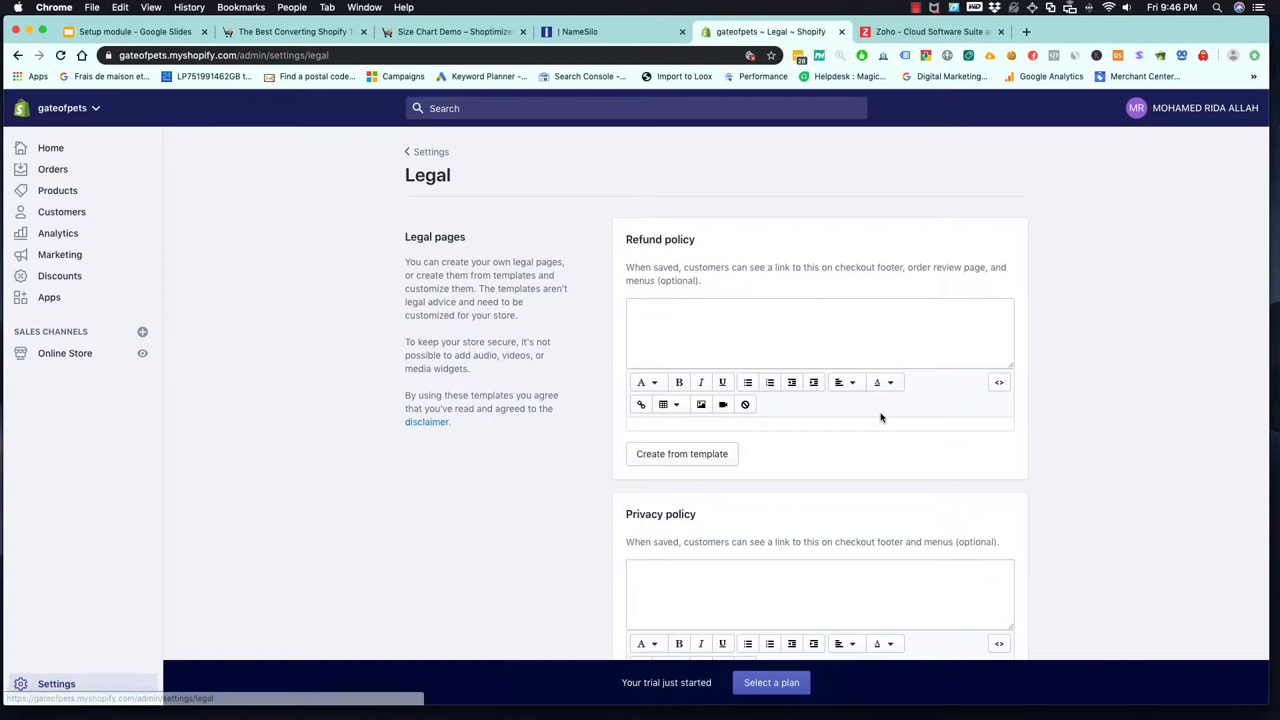
scroll(579, 423, "down", 1)
scroll(579, 424, "up", 1)
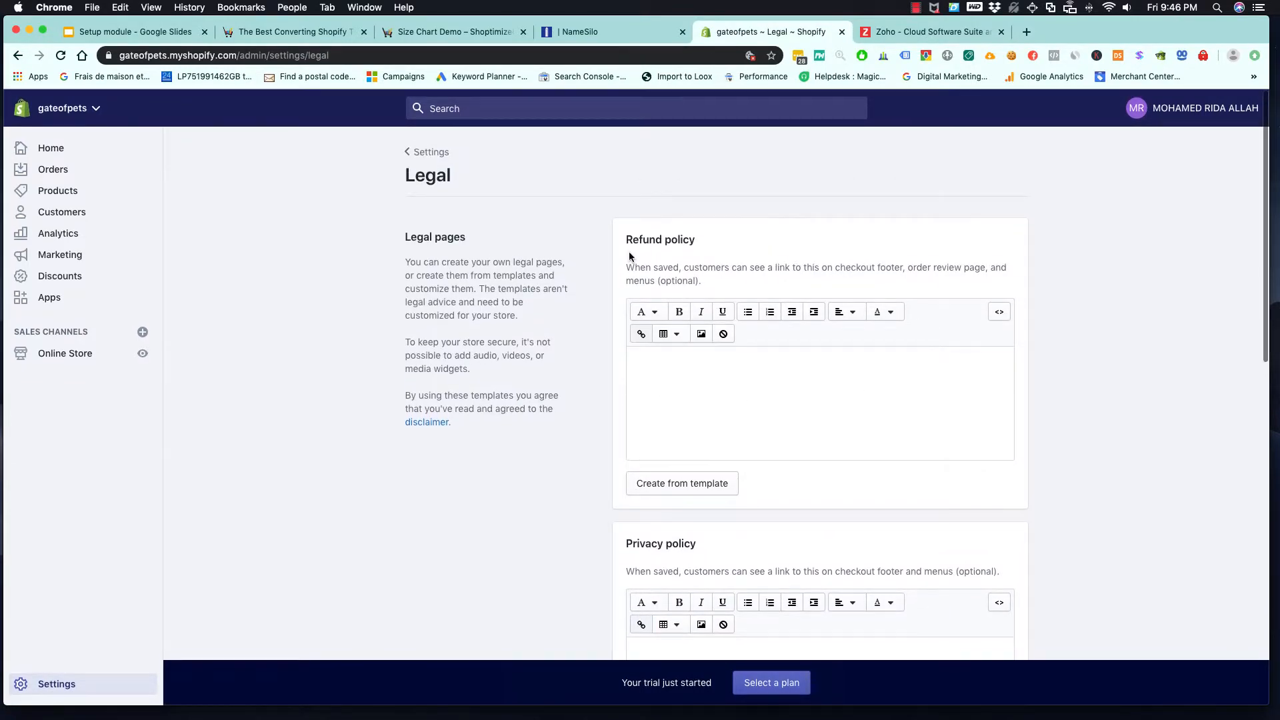
left_click(691, 482)
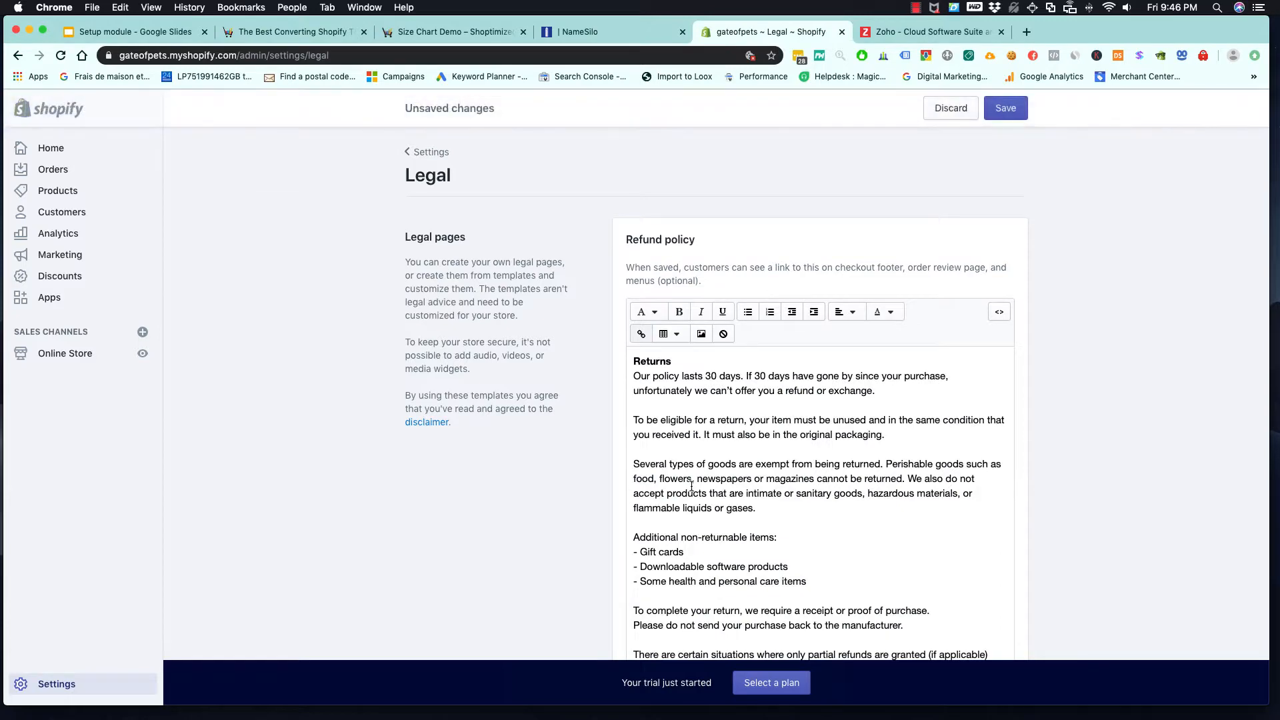
- Create the privacy policy and the terms of service from their templates
scroll(567, 481, "down", 10)
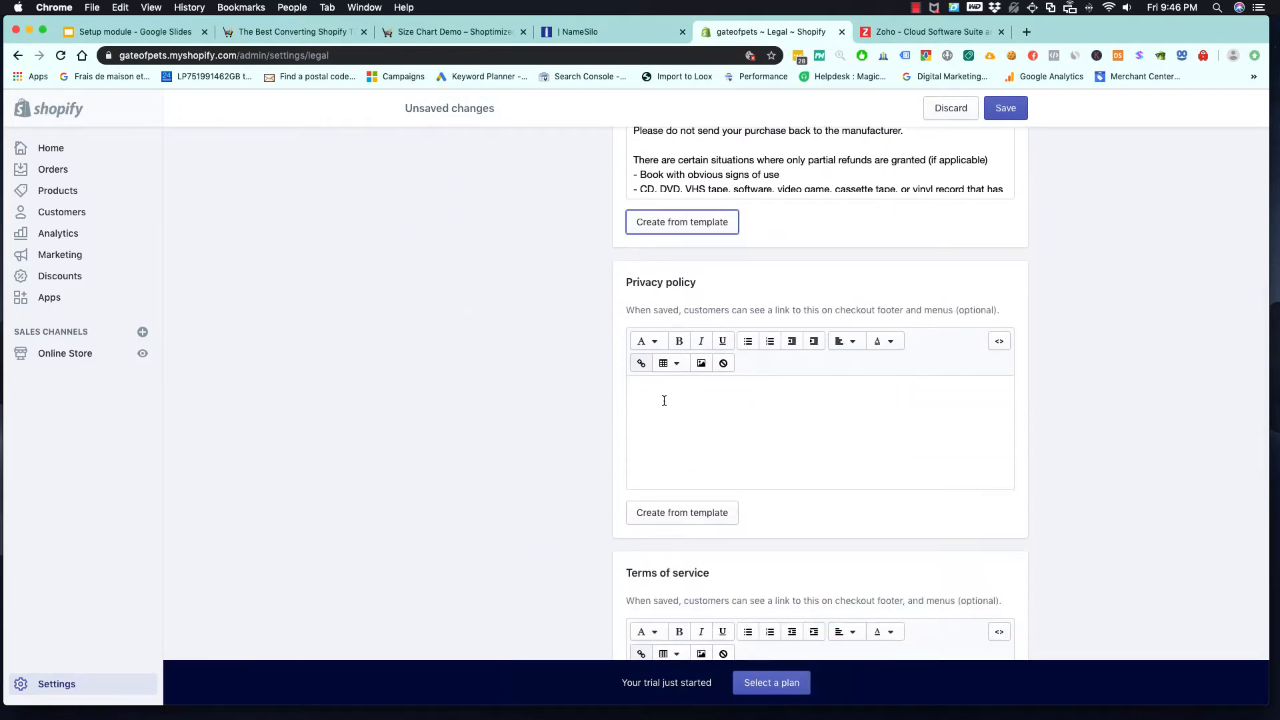
left_click(693, 510)
scroll(563, 475, "down", 5)
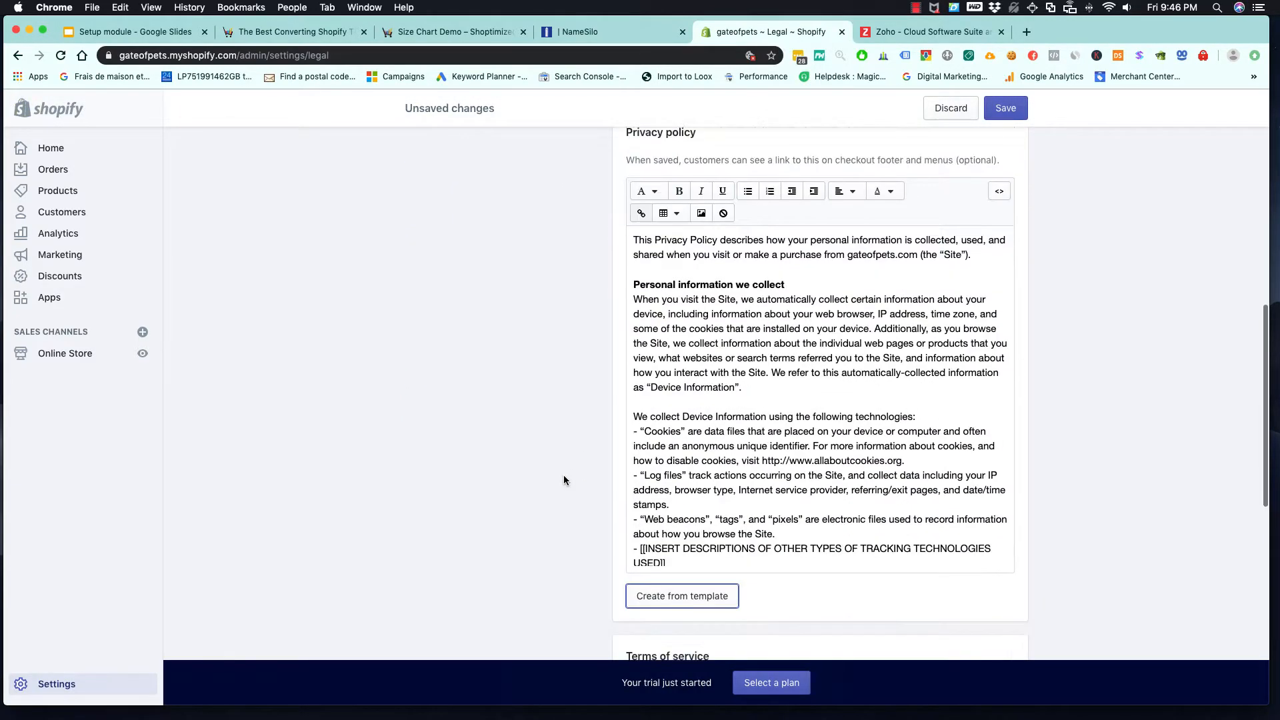
scroll(564, 477, "down", 5)
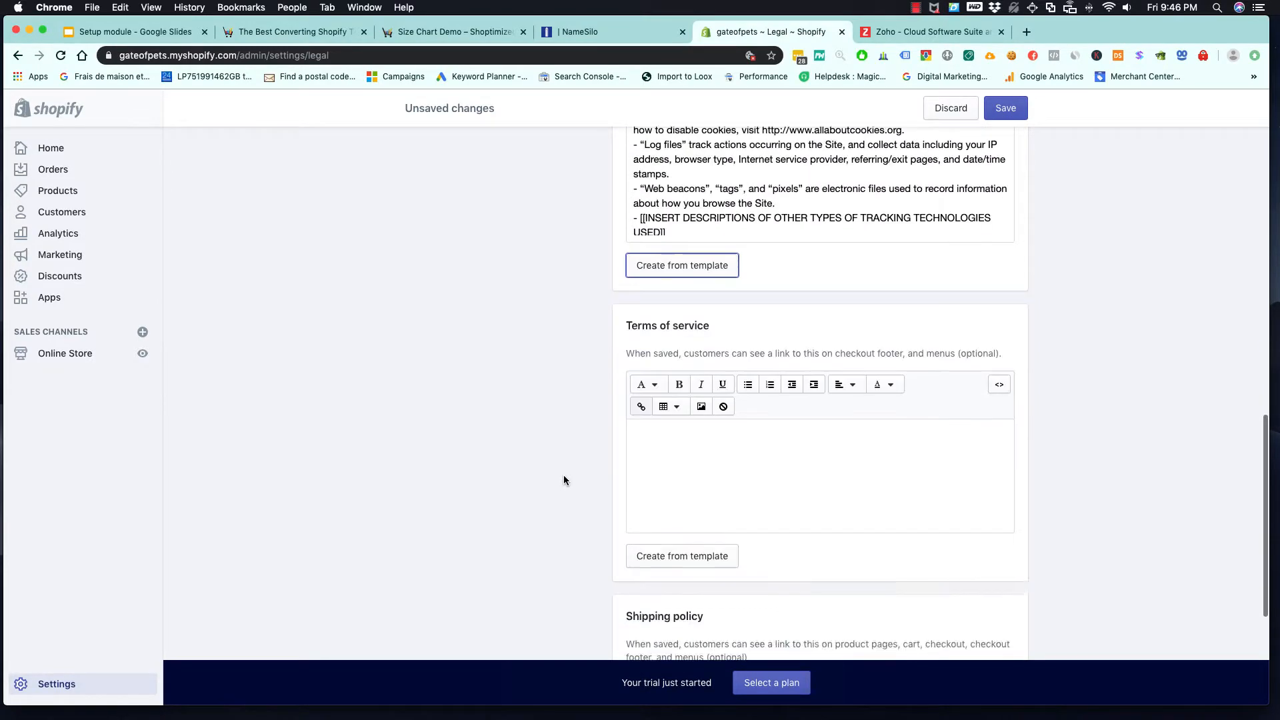
left_click(694, 460)
scroll(546, 460, "down", 7)
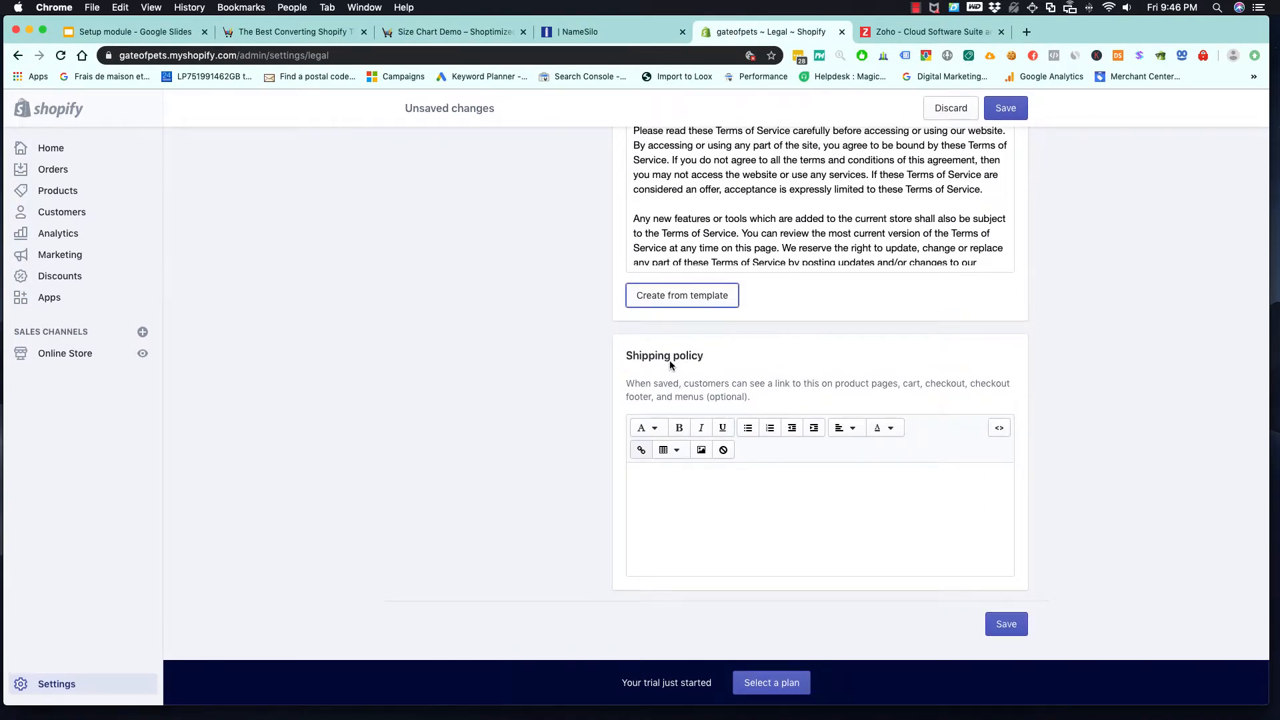
- Copy the "Refund policy" heading text and save the legal pages
scroll(690, 325, "down", 1)
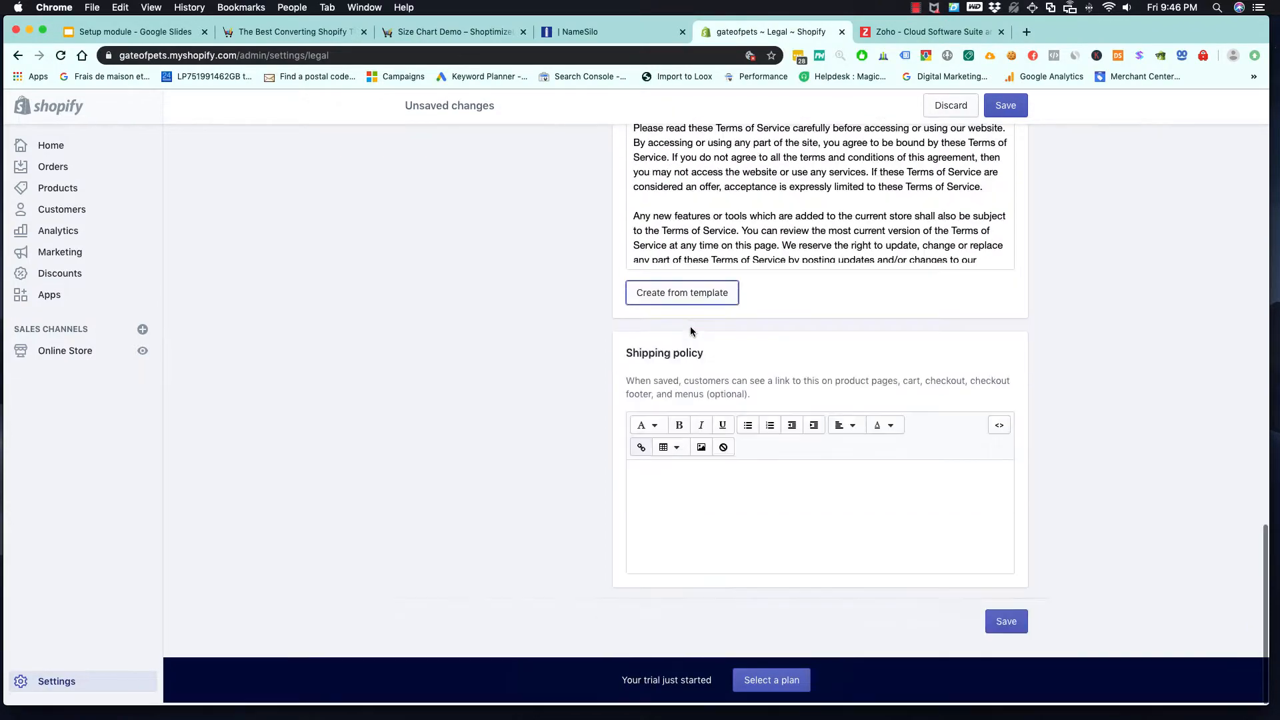
scroll(719, 390, "up", 20)
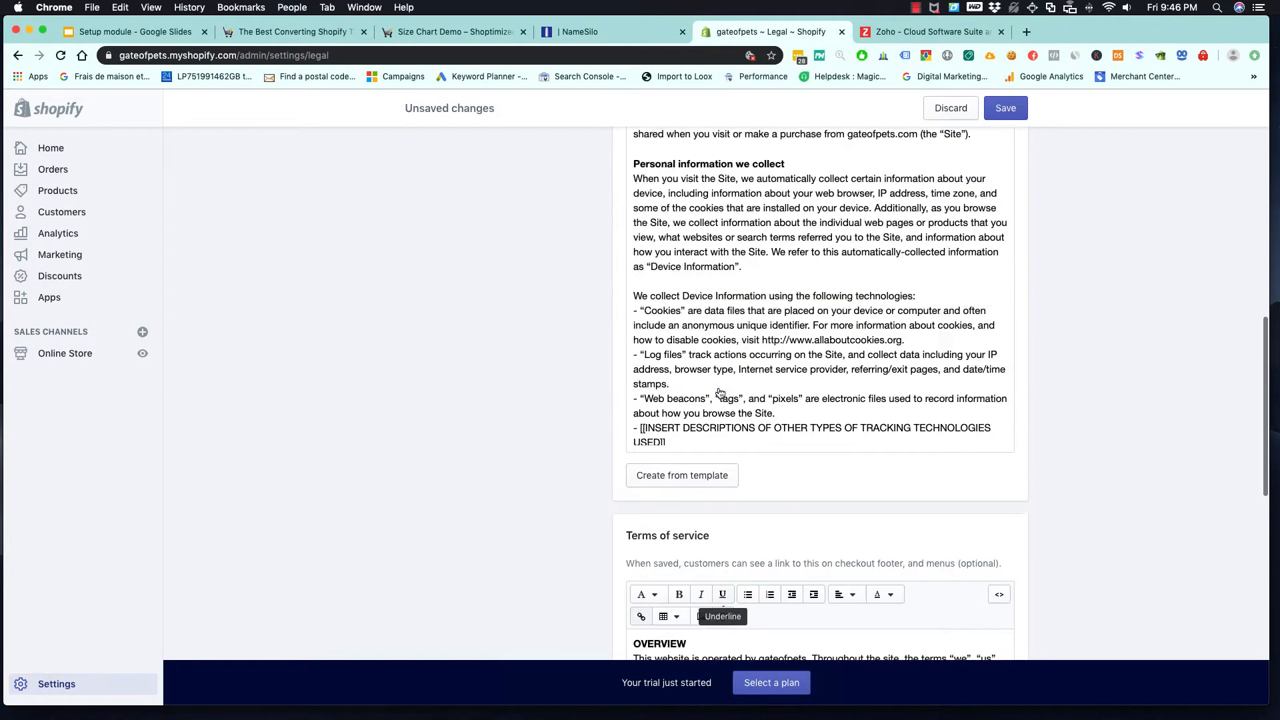
scroll(718, 389, "up", 3)
left_click_drag(697, 242, 626, 239)
right_click(662, 241)
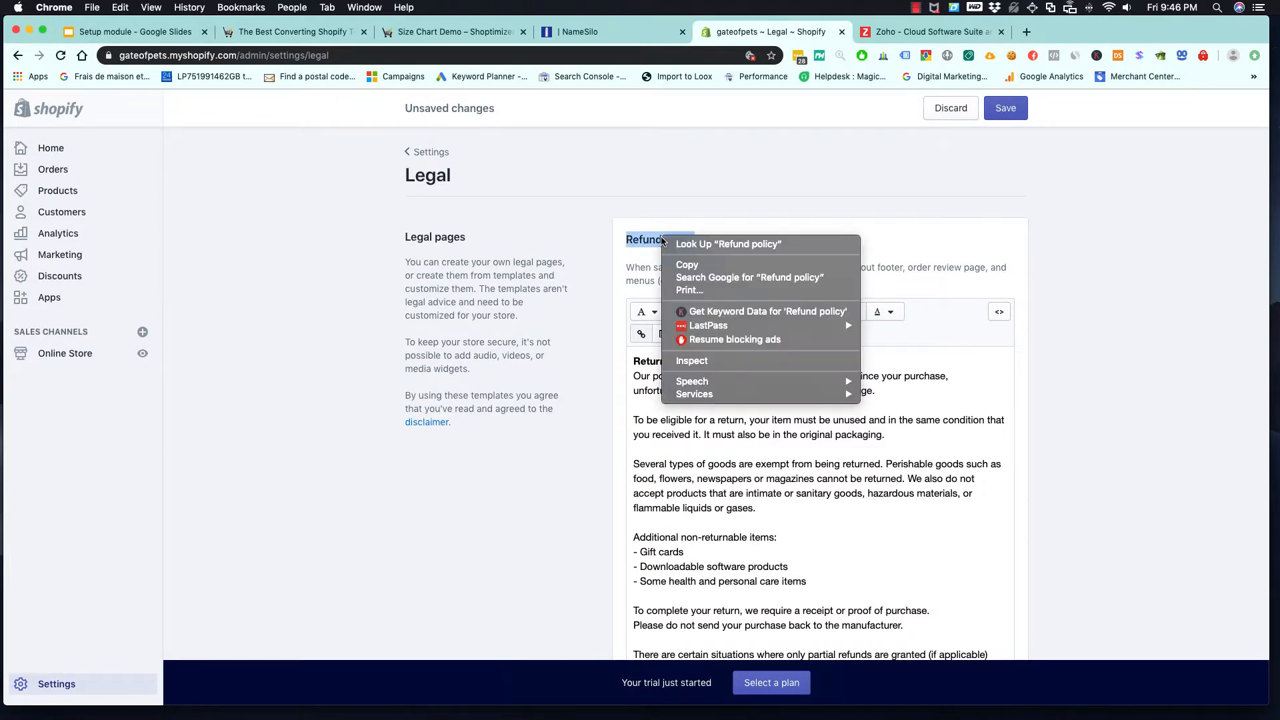
left_click(687, 265)
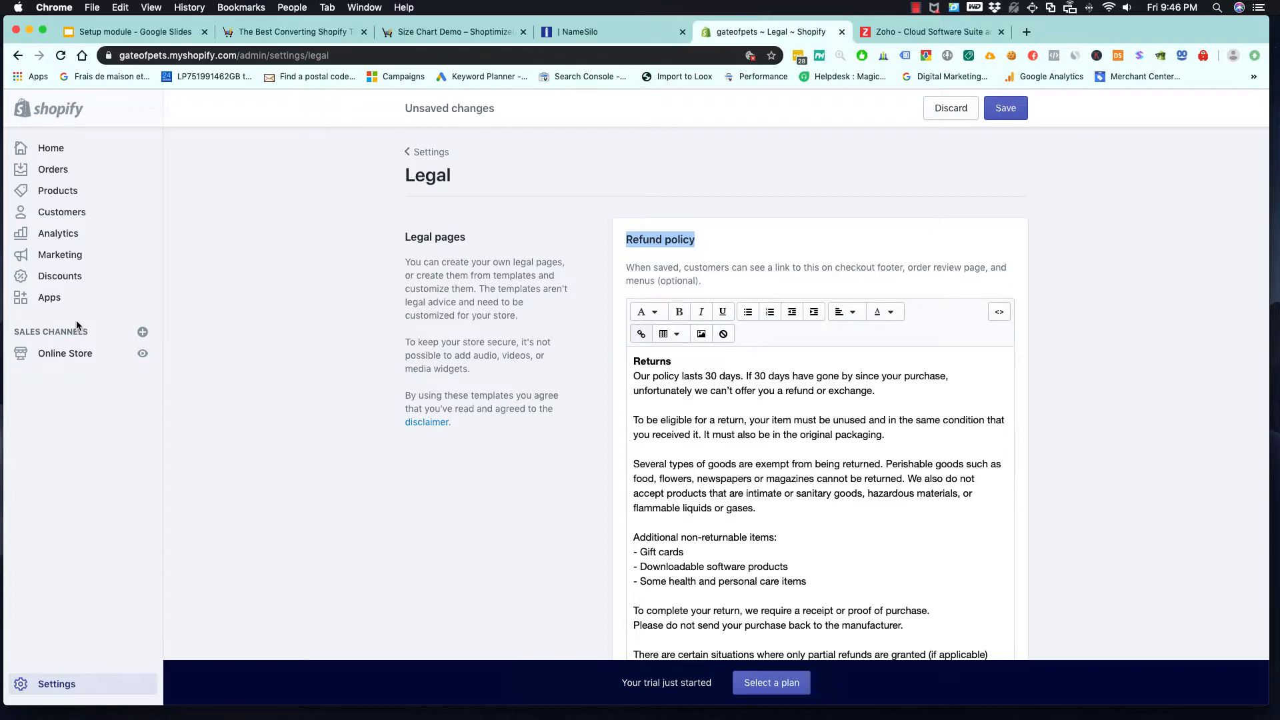
scroll(614, 468, "down", 20)
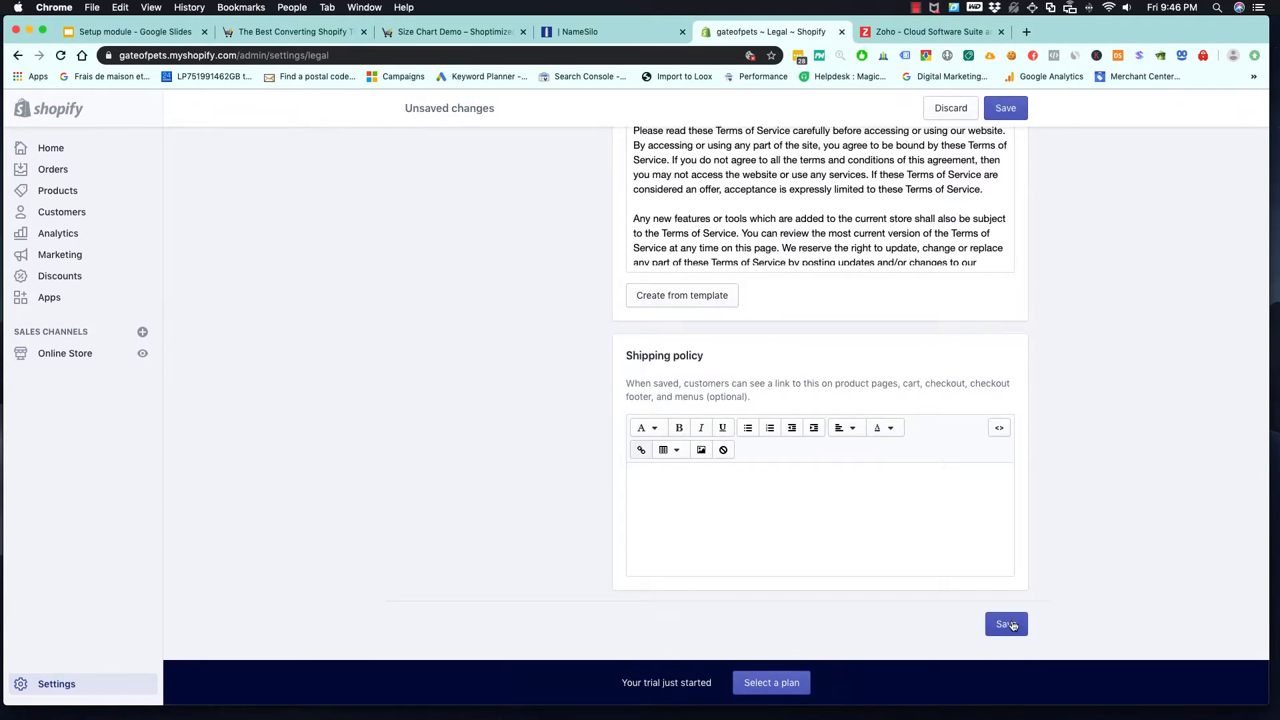
left_click(1012, 623)
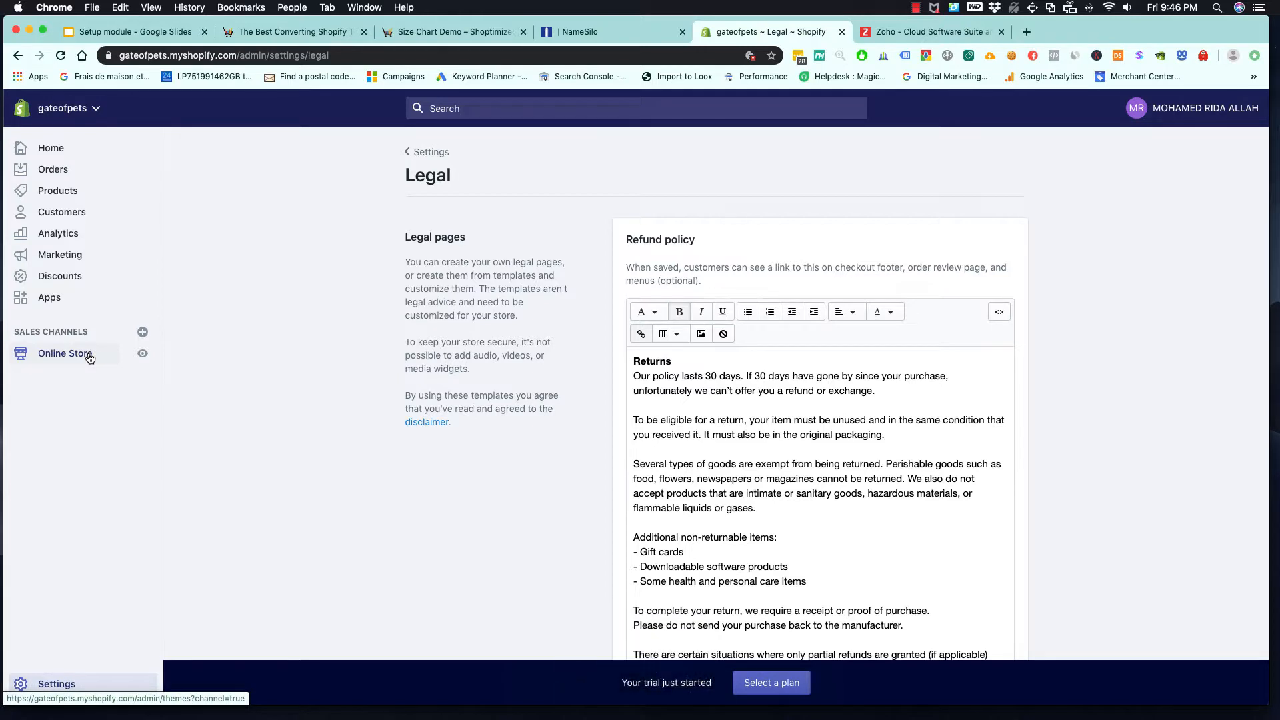
- Open the online store section in a separate browser tab and go to its pages list
right_click(89, 359)
left_click(110, 356)
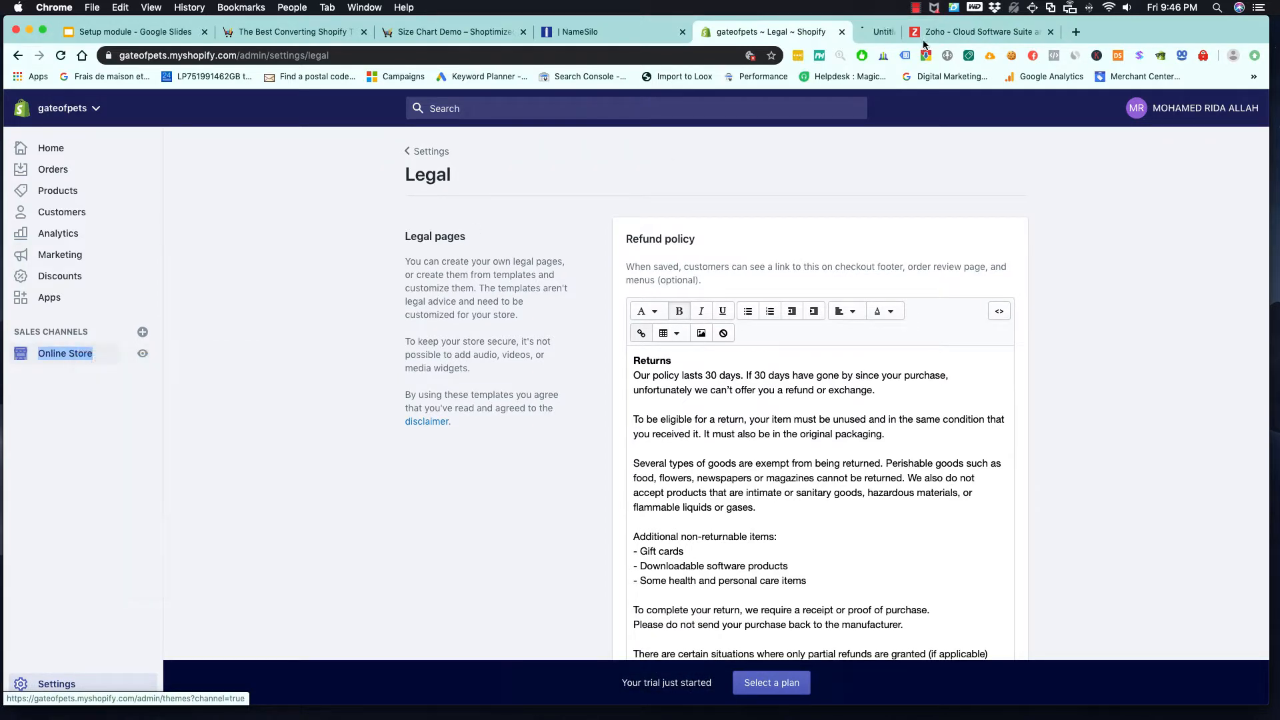
left_click(888, 33)
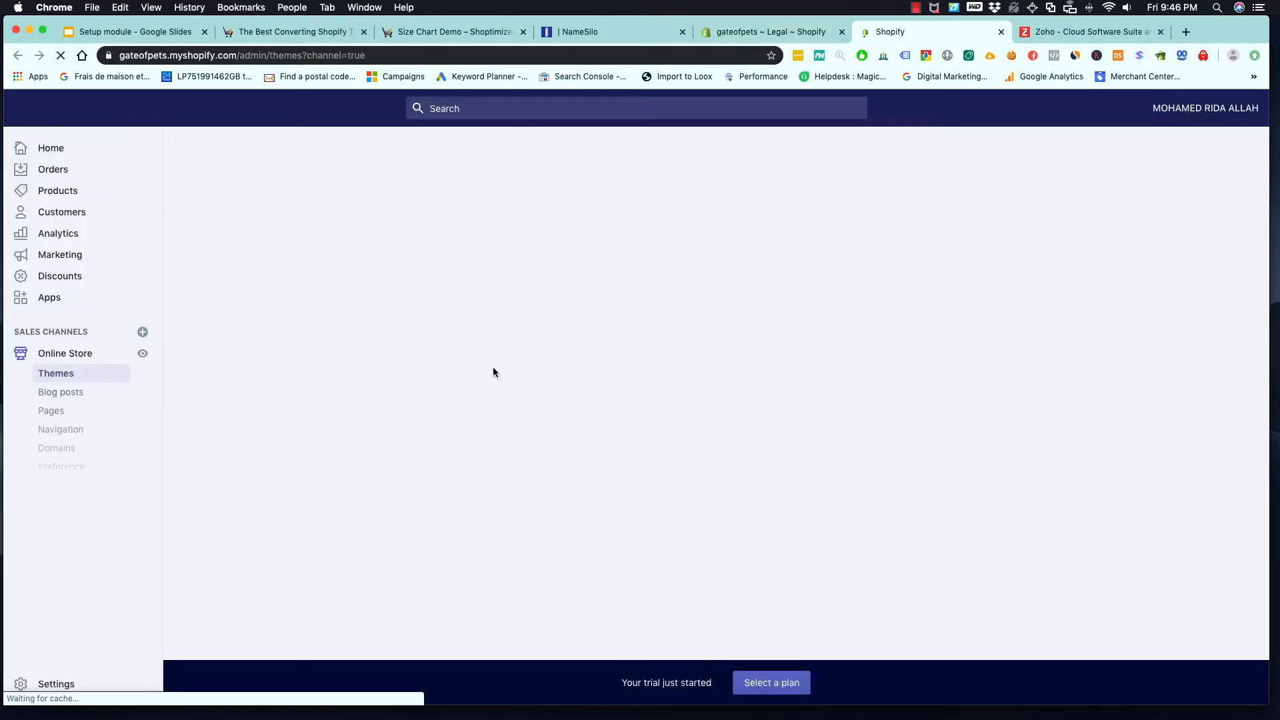
left_click(49, 414)
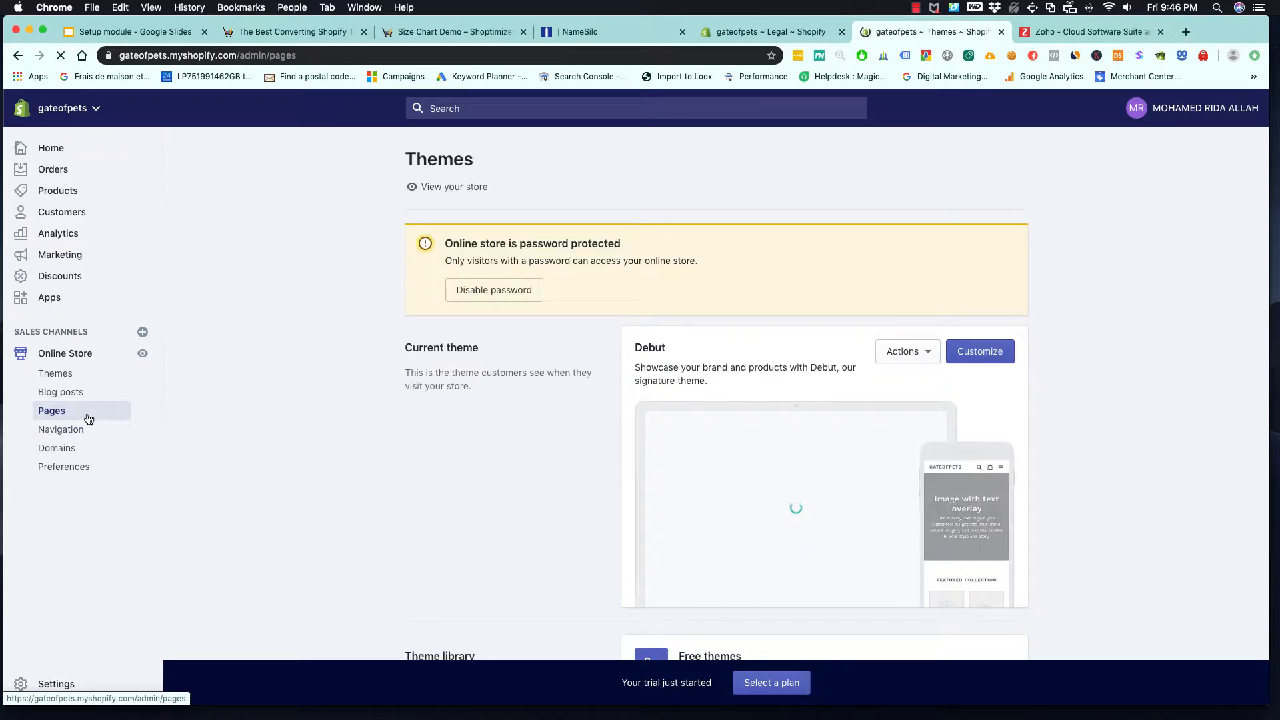
- Add a new store page and give it the title "Refund policy"
scroll(240, 423, "down", 3)
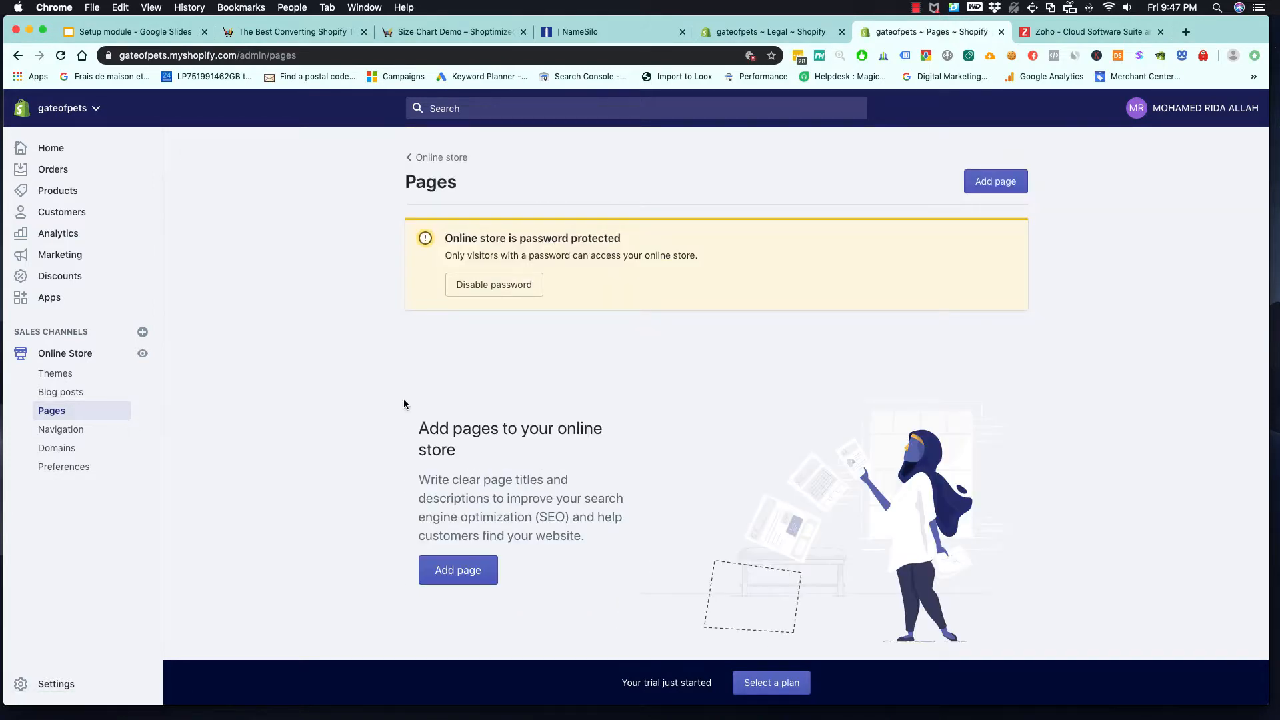
left_click(479, 569)
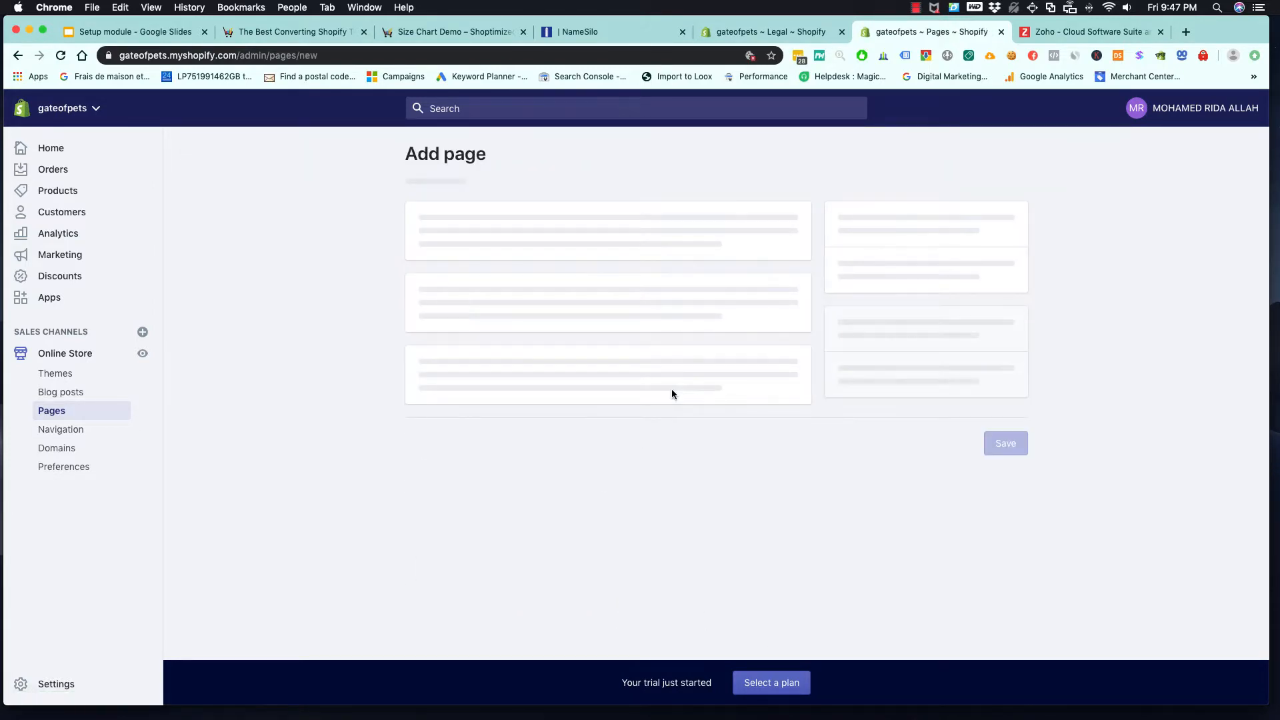
left_click(562, 273)
type("Refund policy")
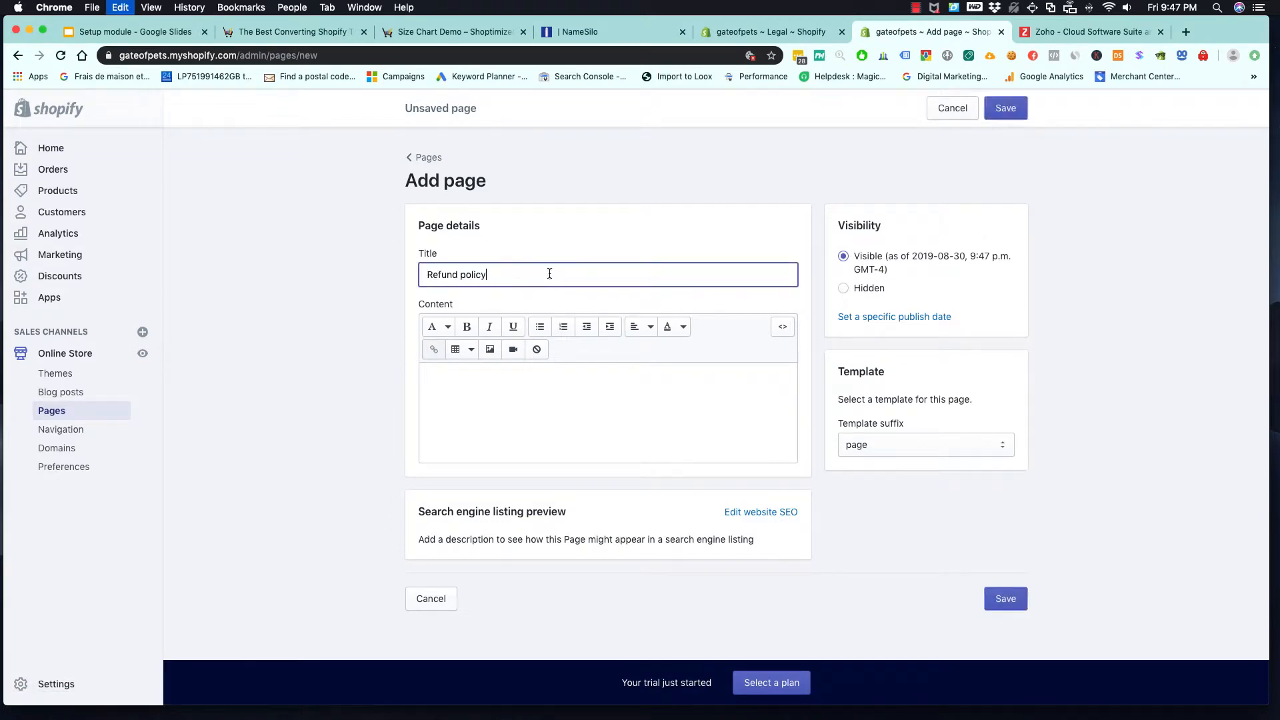
- Copy the full refund policy text from the legal settings into the new page's content and save the page
left_click(767, 32)
left_click(768, 433)
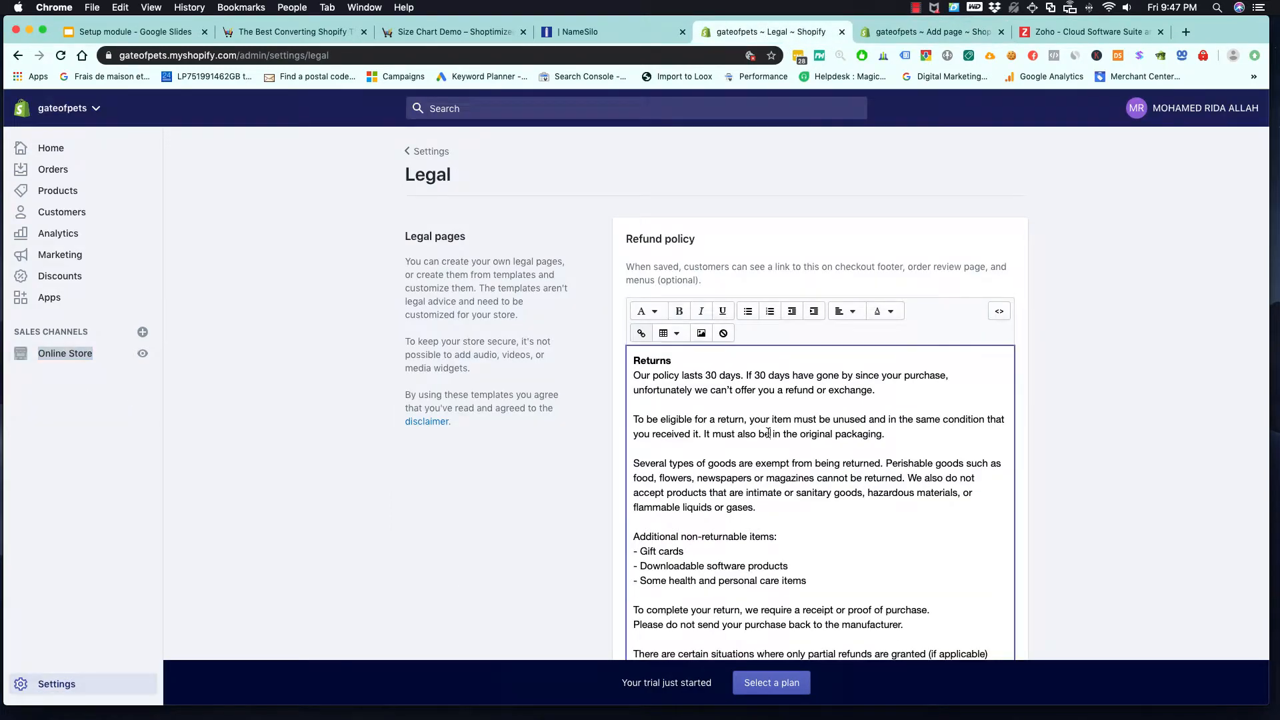
key("cmd+a")
left_click(901, 34)
left_click(573, 396)
key("cmd+v")
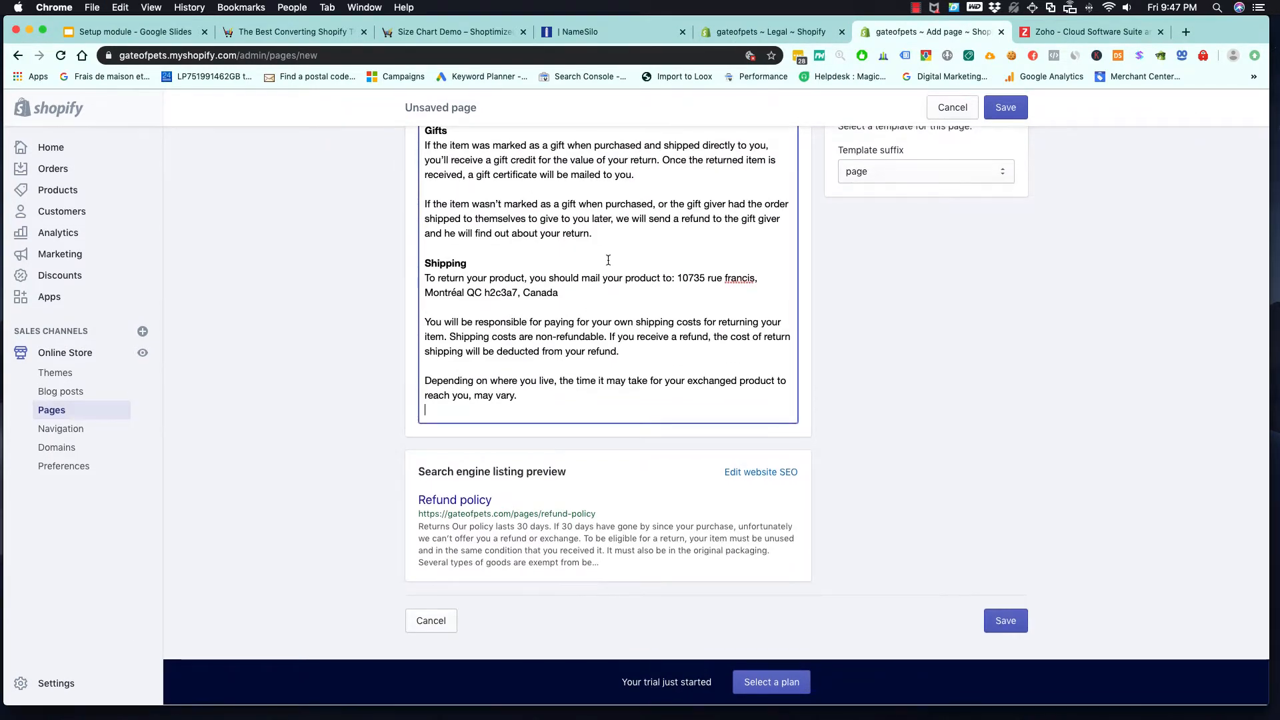
left_click(1010, 630)
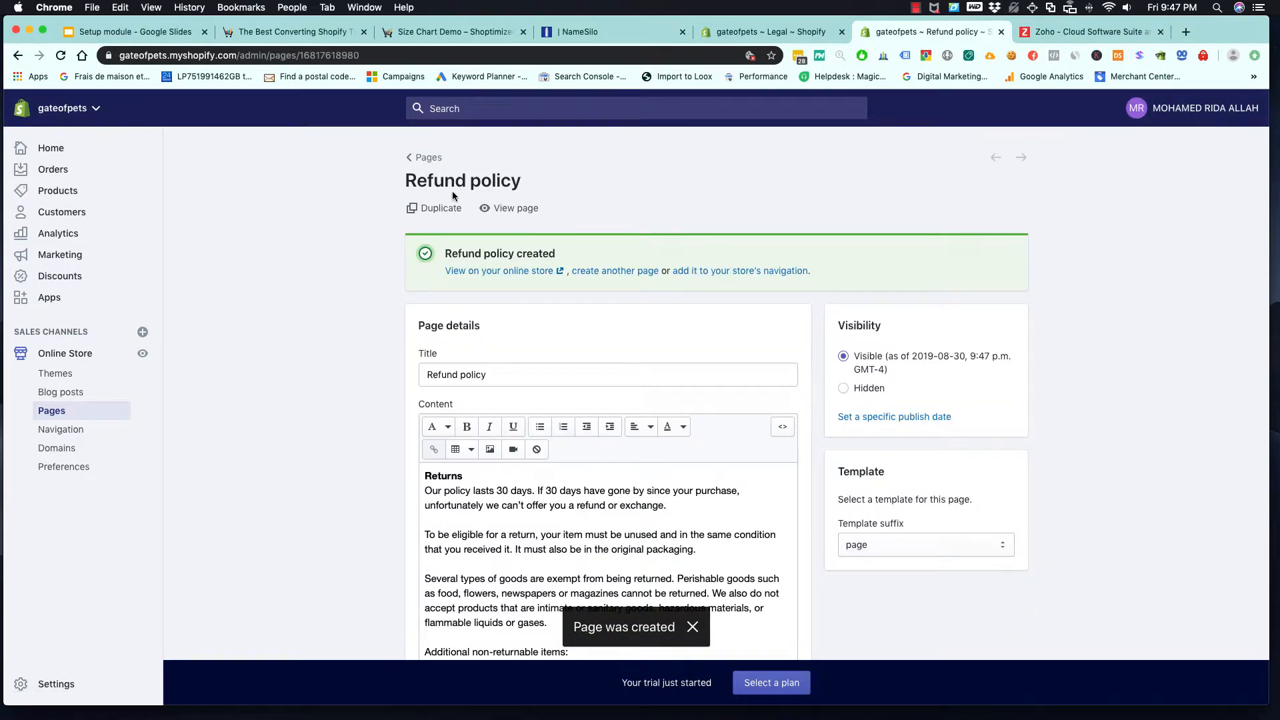
- Add another store page and title it "Privacy policy", copying the heading from the legal settings
left_click(414, 158)
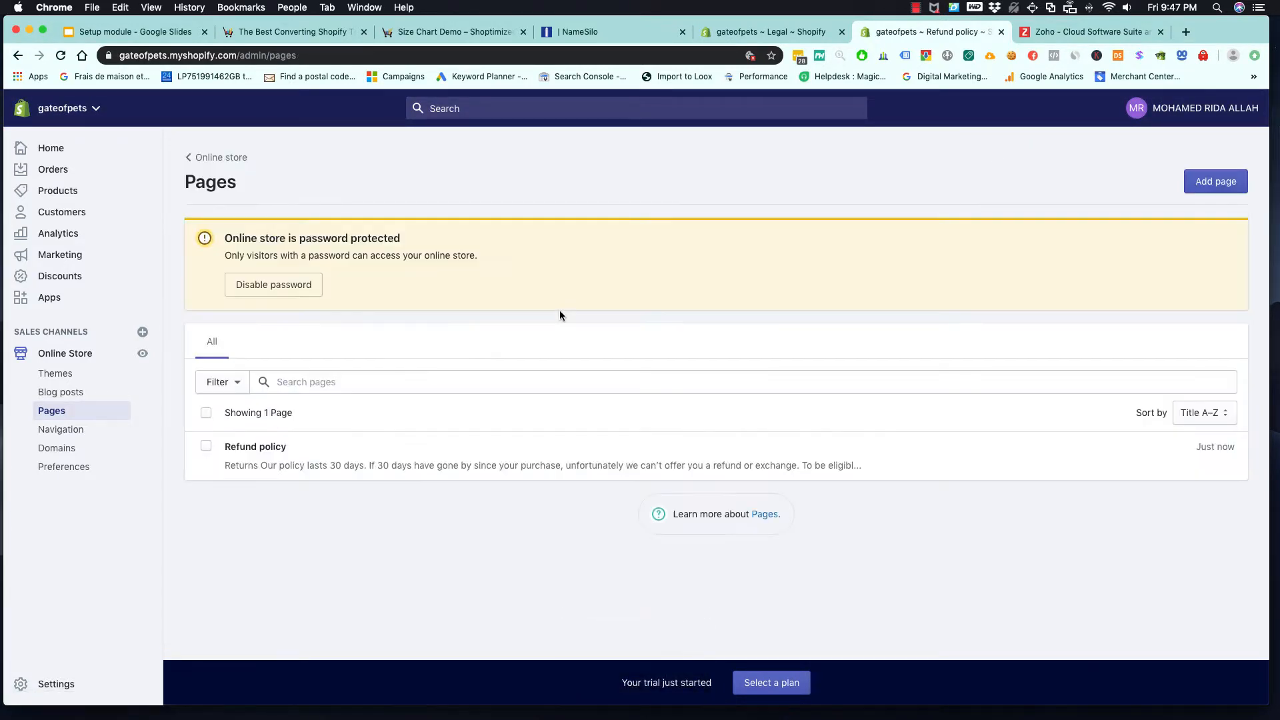
left_click(1210, 181)
left_click(801, 37)
scroll(564, 442, "down", 6)
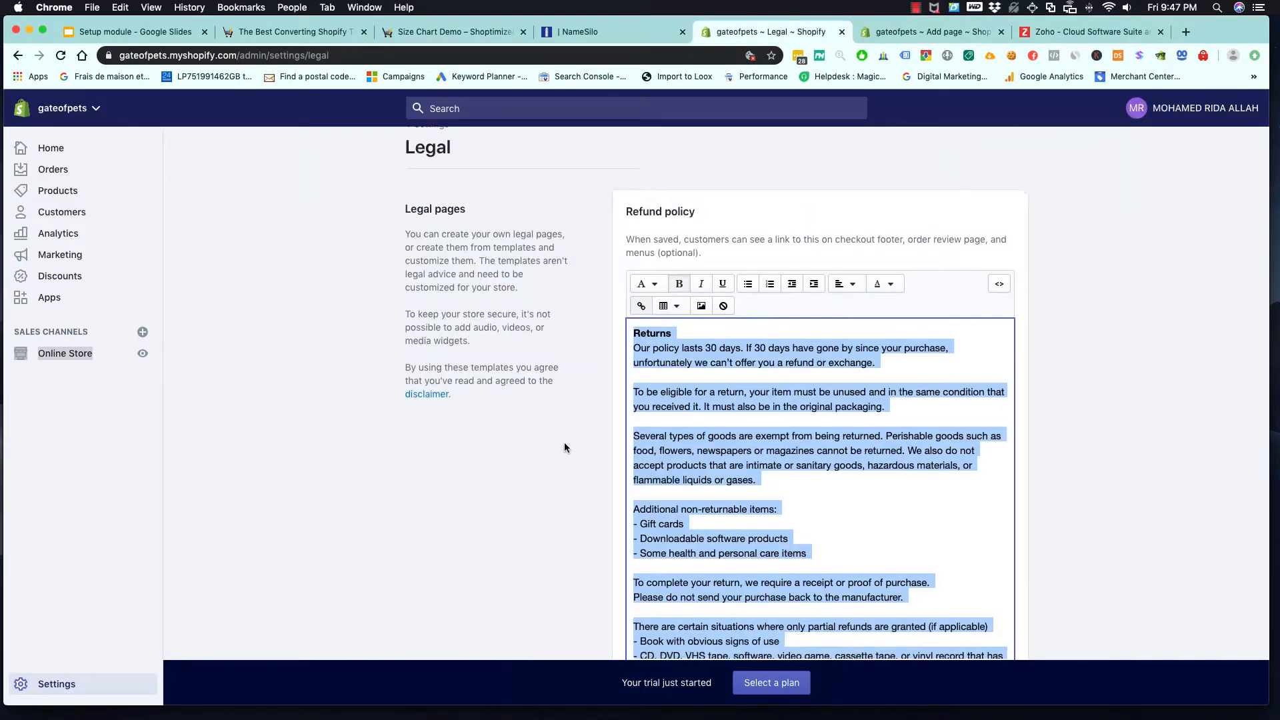
left_click_drag(702, 449, 627, 445)
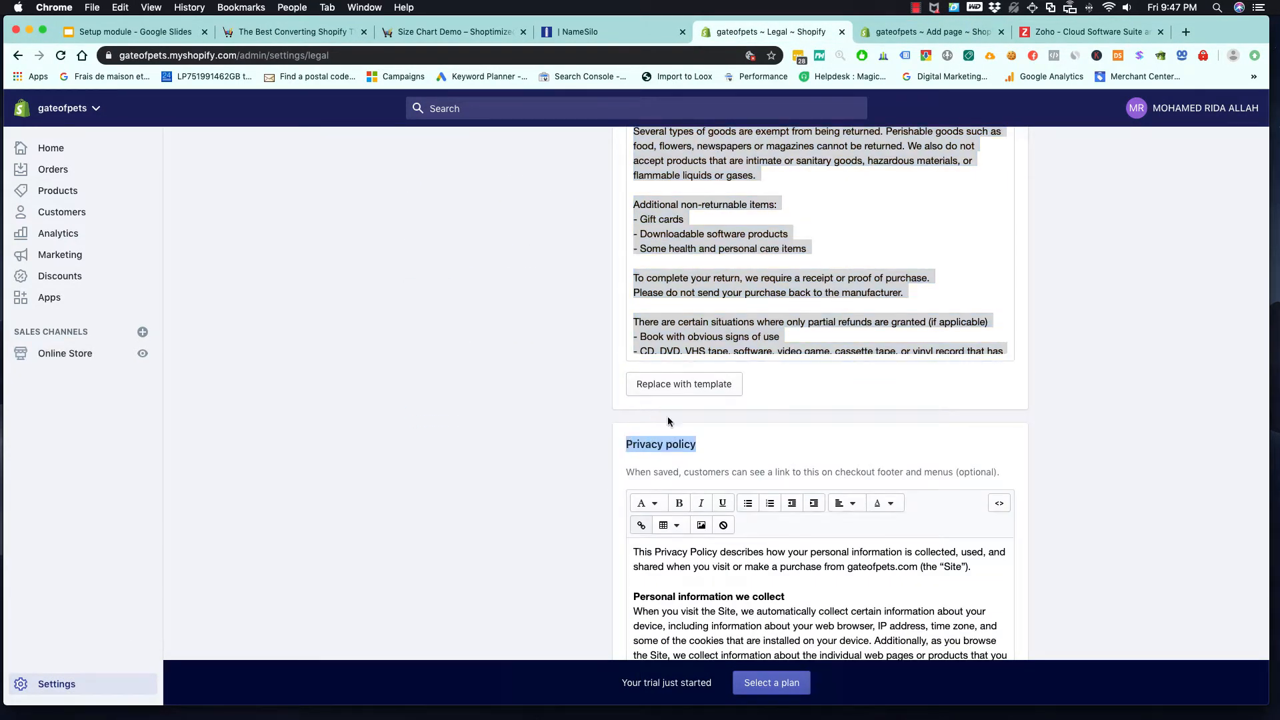
left_click(918, 33)
left_click(560, 274)
key("super+v")
- Copy the full privacy policy text from the legal settings into the "Privacy policy" page's content and save the page
left_click(774, 32)
scroll(689, 482, "down", 5)
left_click(721, 451)
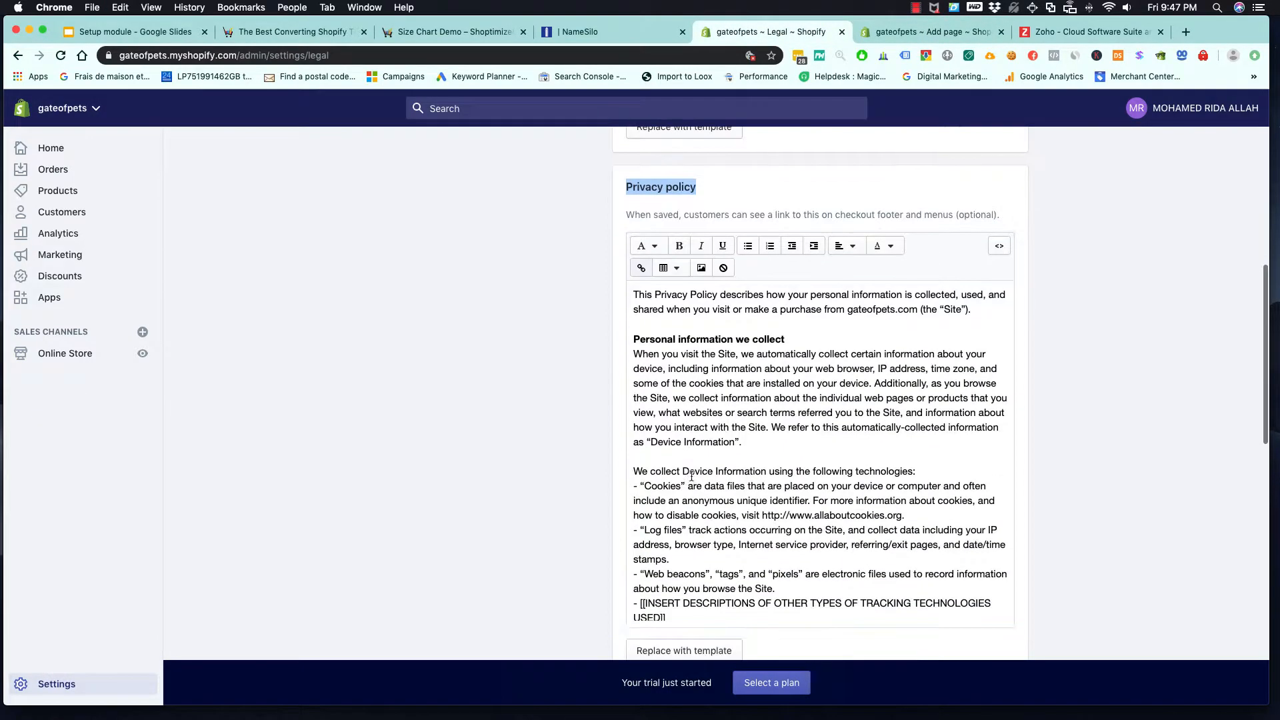
key("super+a")
key("super+c")
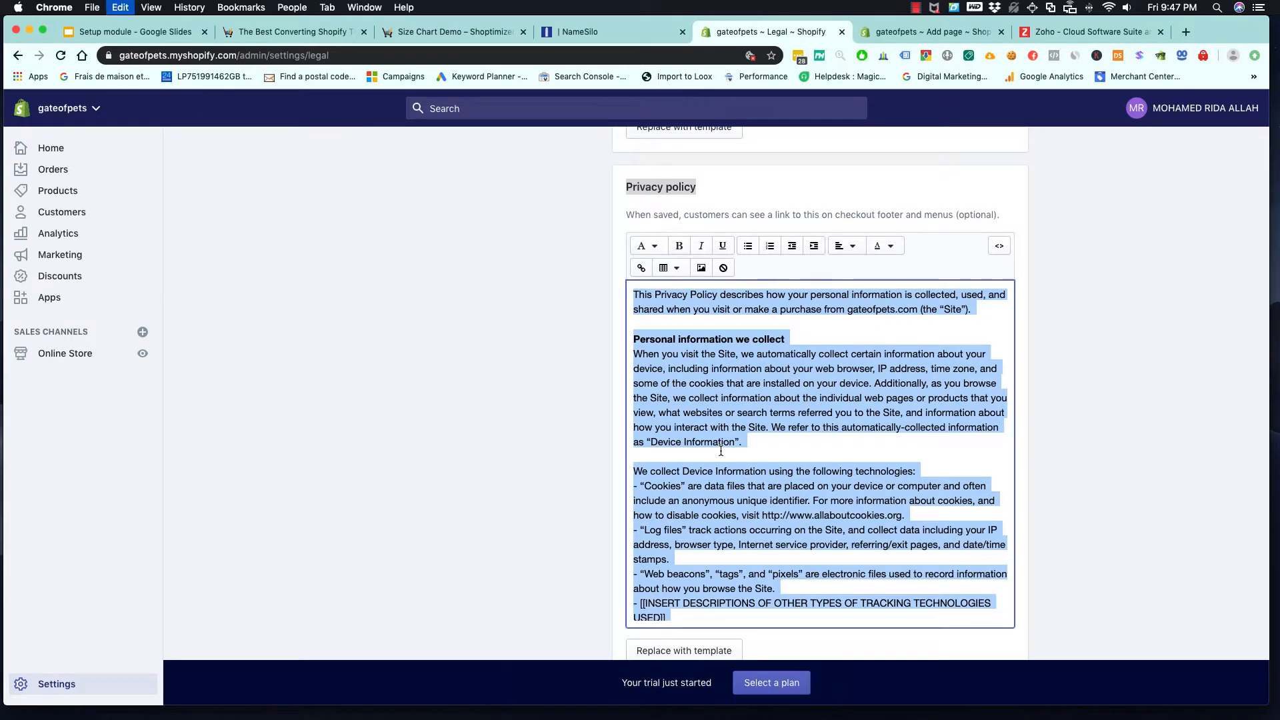
left_click(907, 32)
left_click(599, 441)
key("super+v")
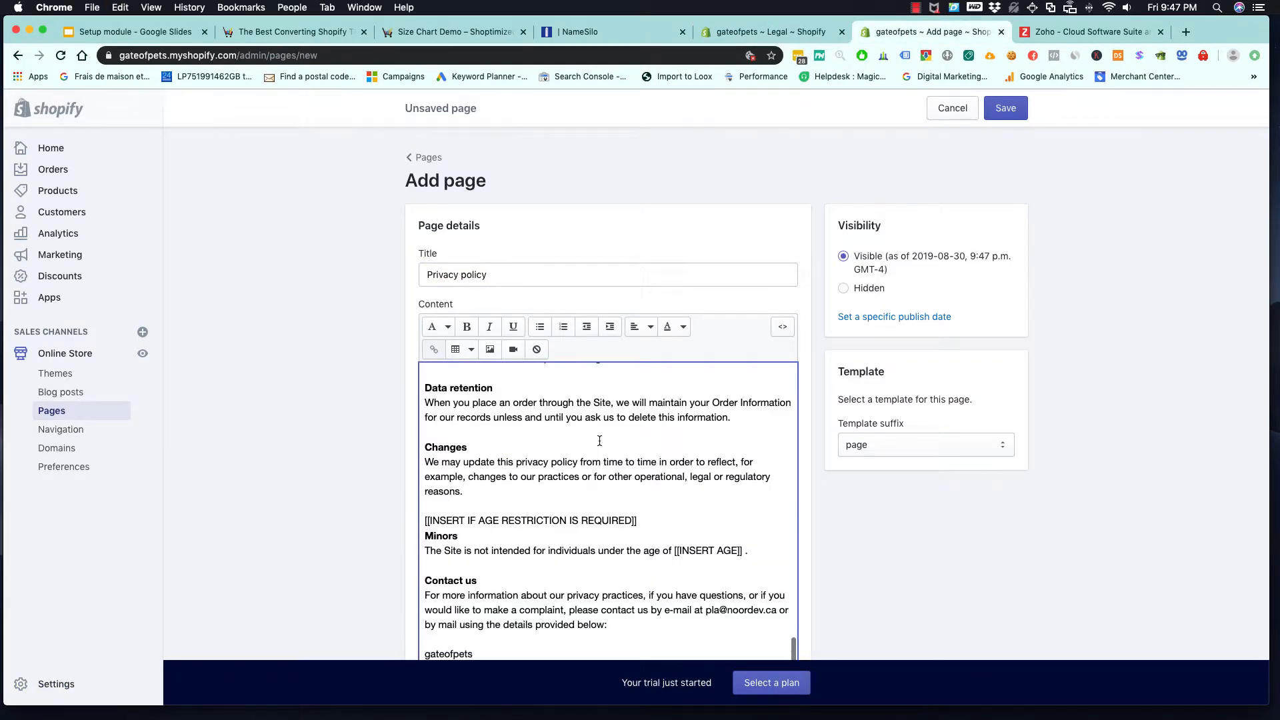
scroll(599, 441, "down", 5)
left_click(1005, 108)
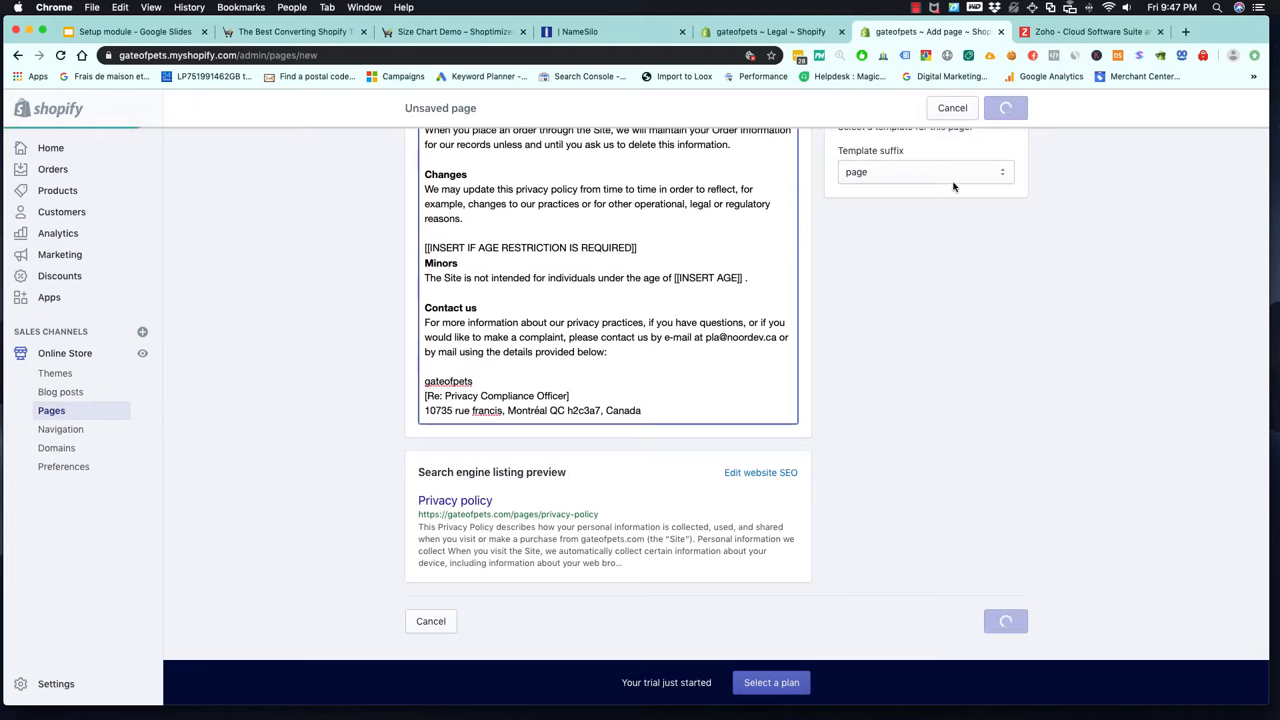
left_click(785, 31)
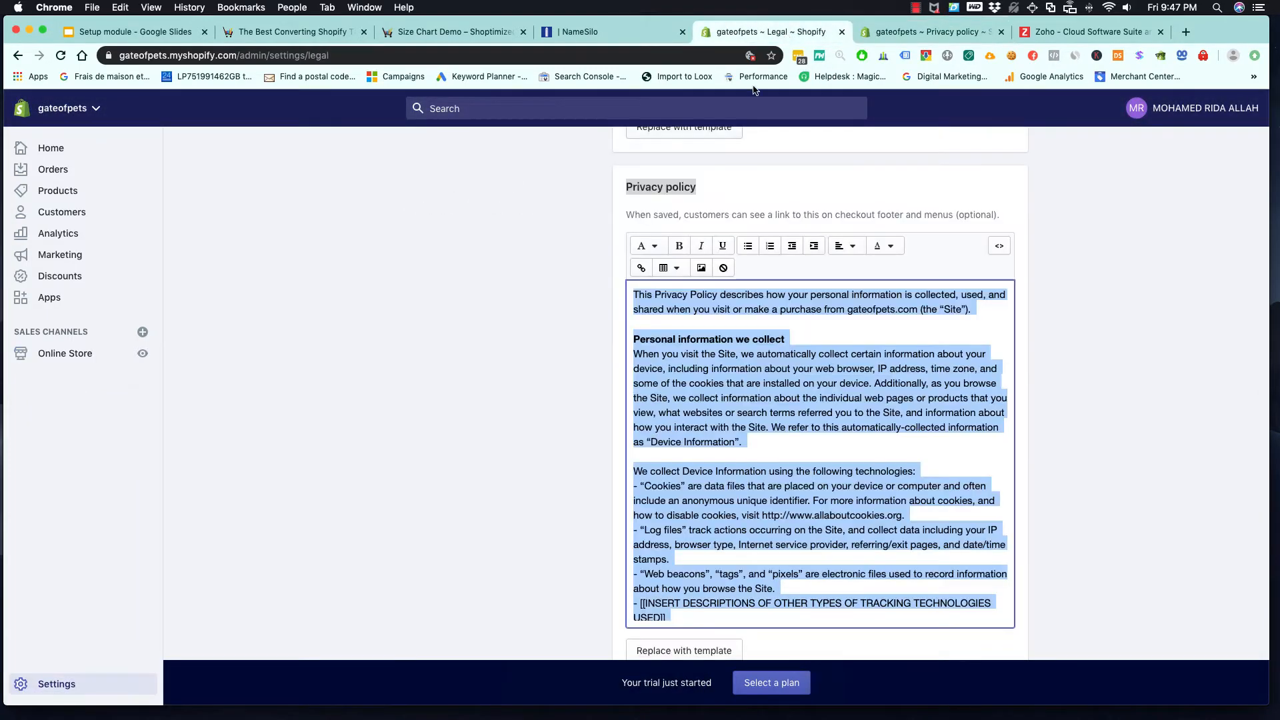
scroll(632, 437, "down", 5)
scroll(637, 437, "down", 8)
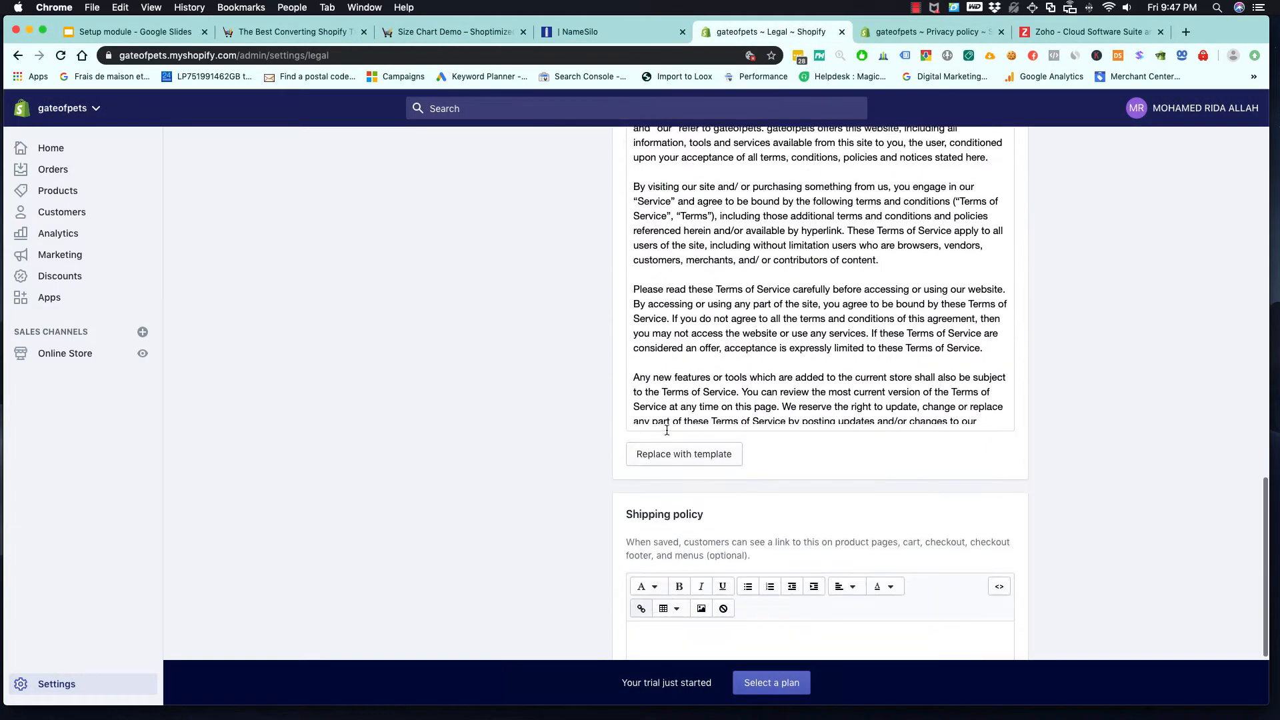
scroll(654, 435, "down", 1)
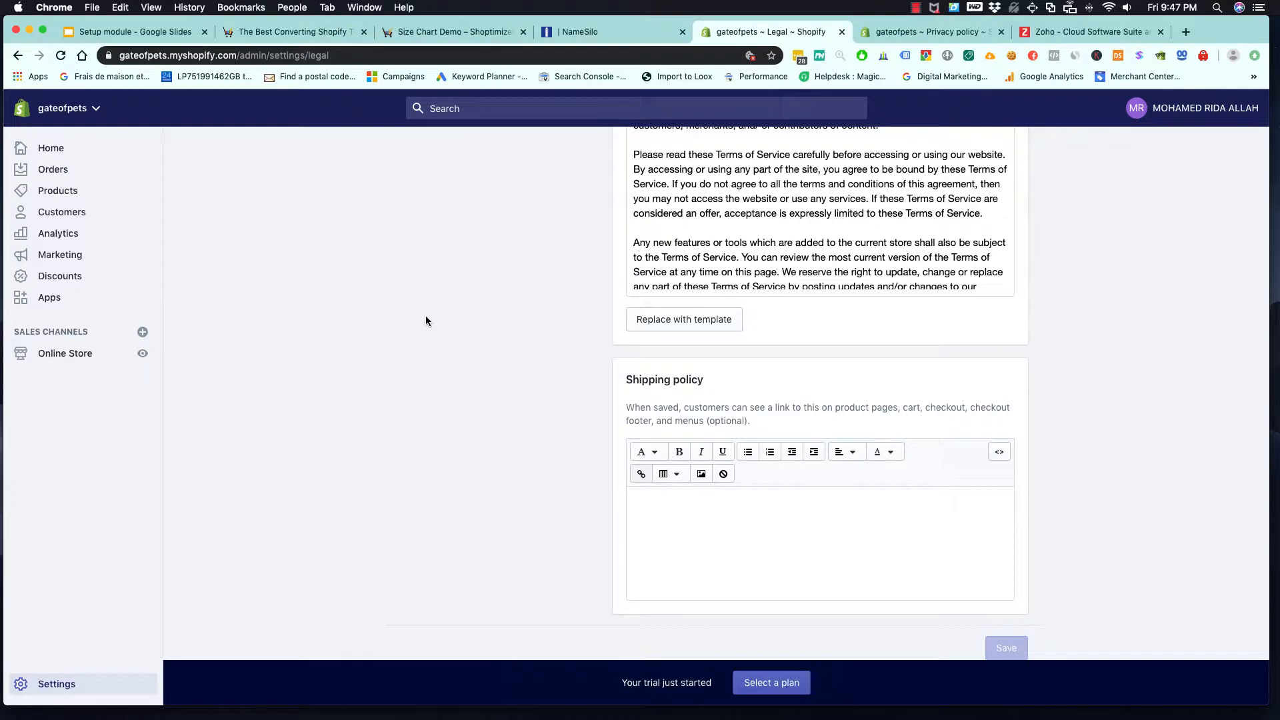
- Copy the word "Contact" from the setup slide in Google Slides, and save a new Shopify page with that title
left_click(178, 33)
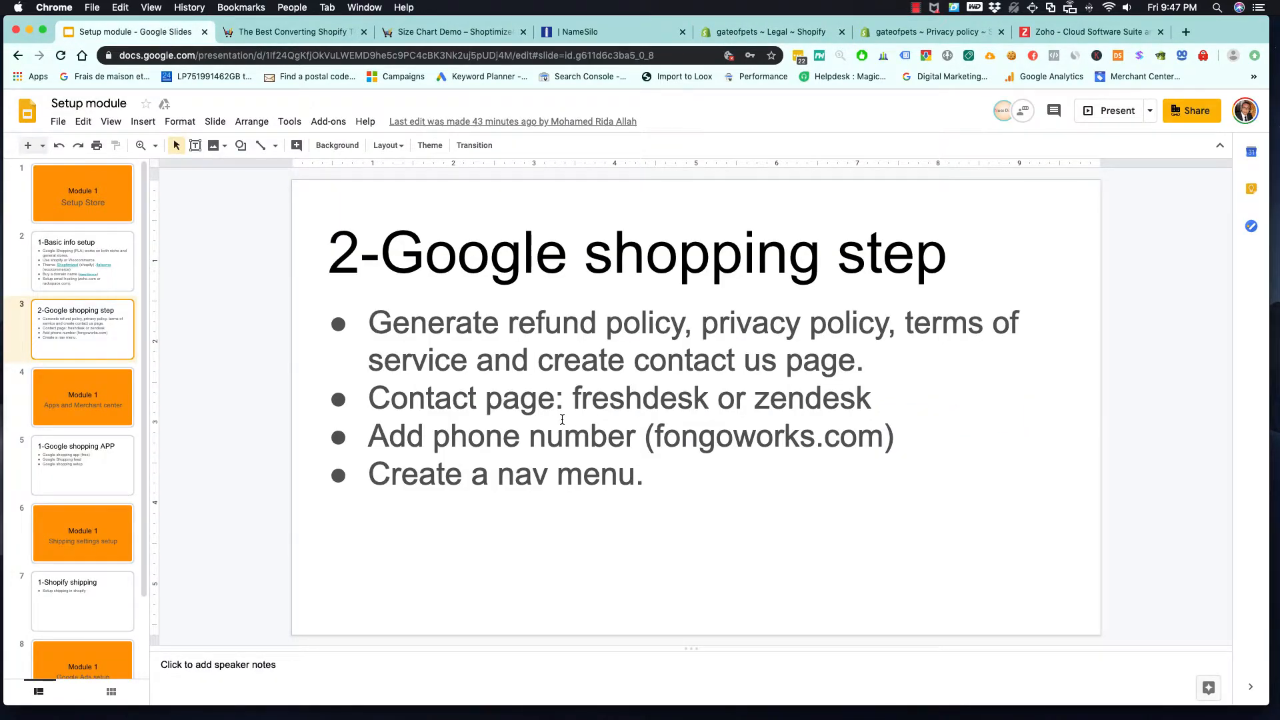
double_click(476, 398)
right_click(395, 398)
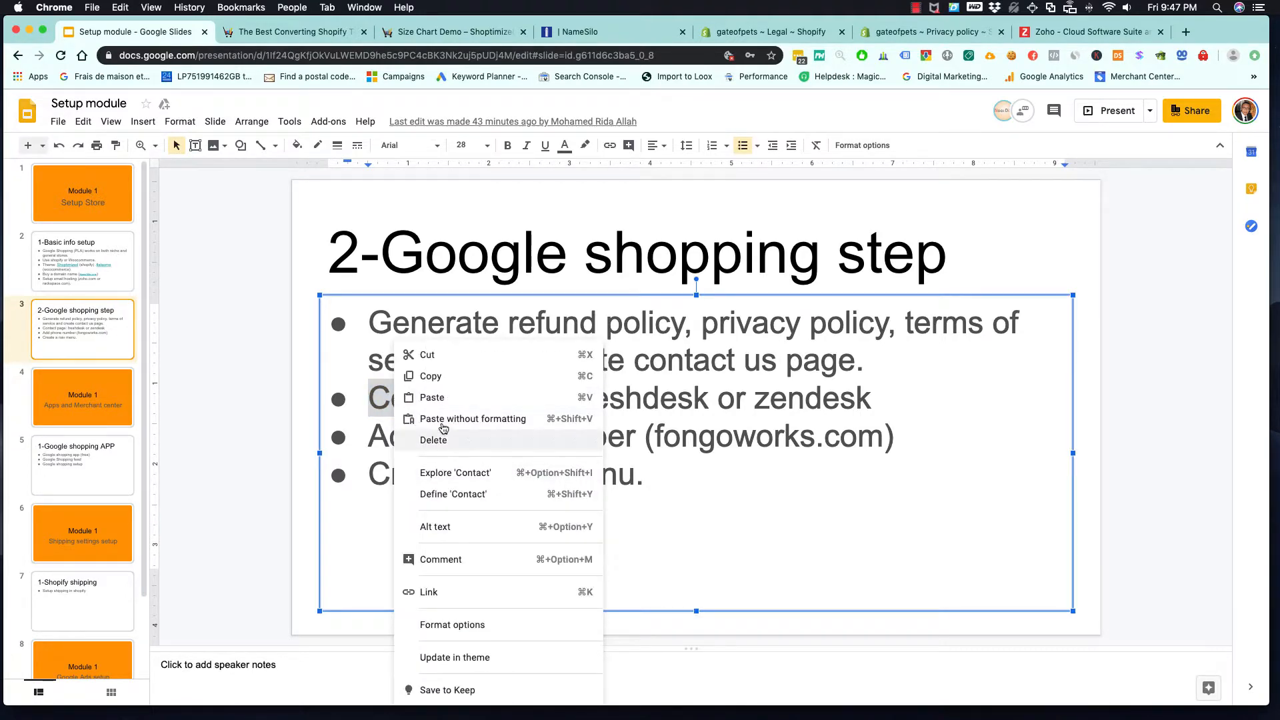
left_click(450, 376)
left_click(927, 32)
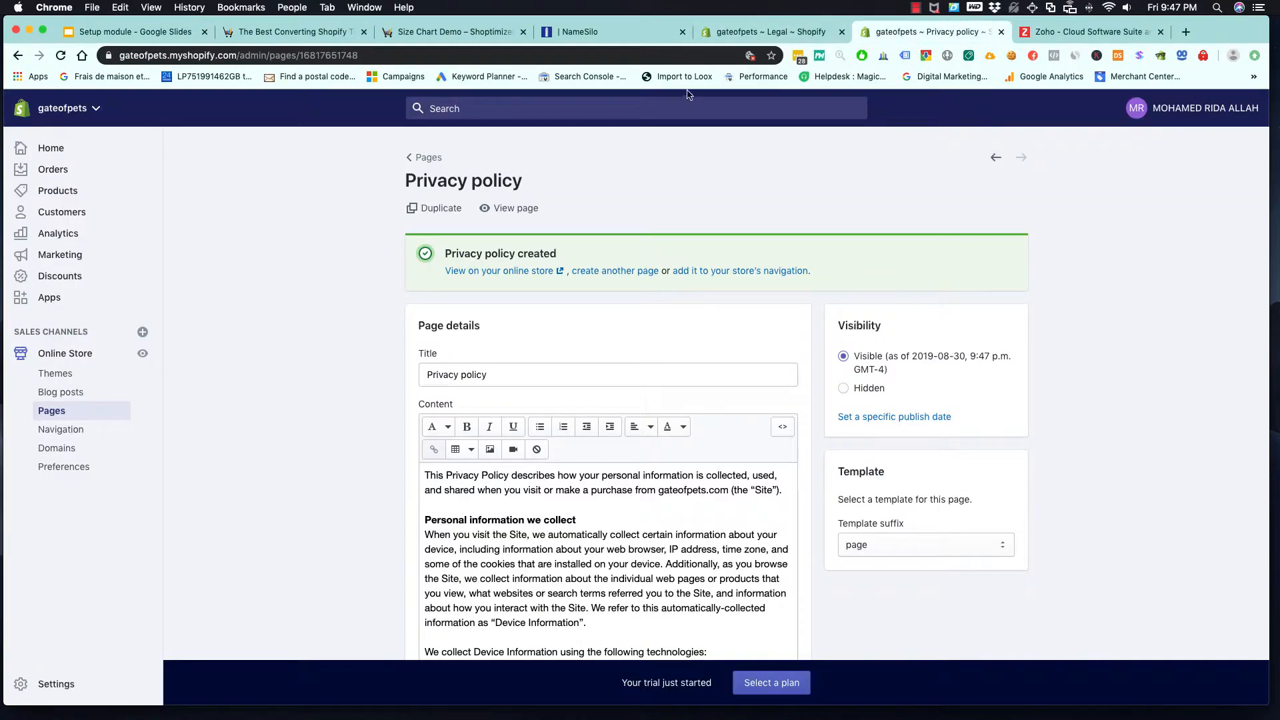
left_click(627, 275)
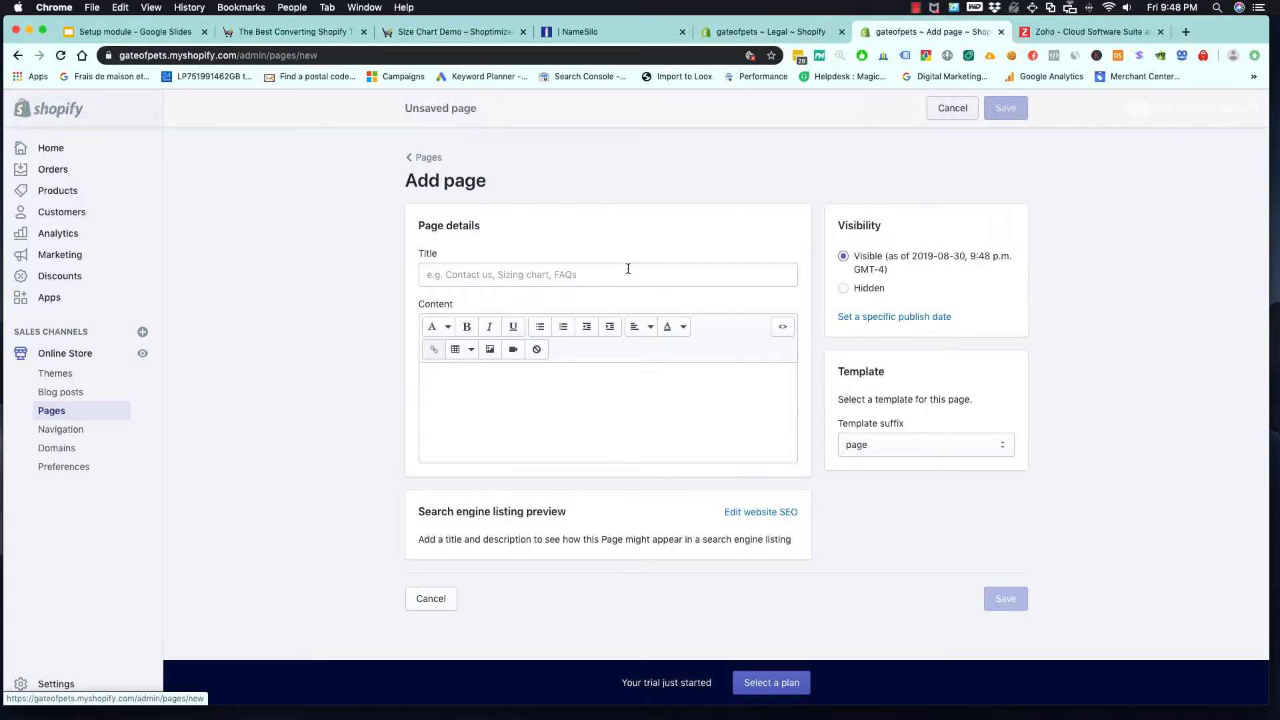
left_click(610, 273)
type("Contact")
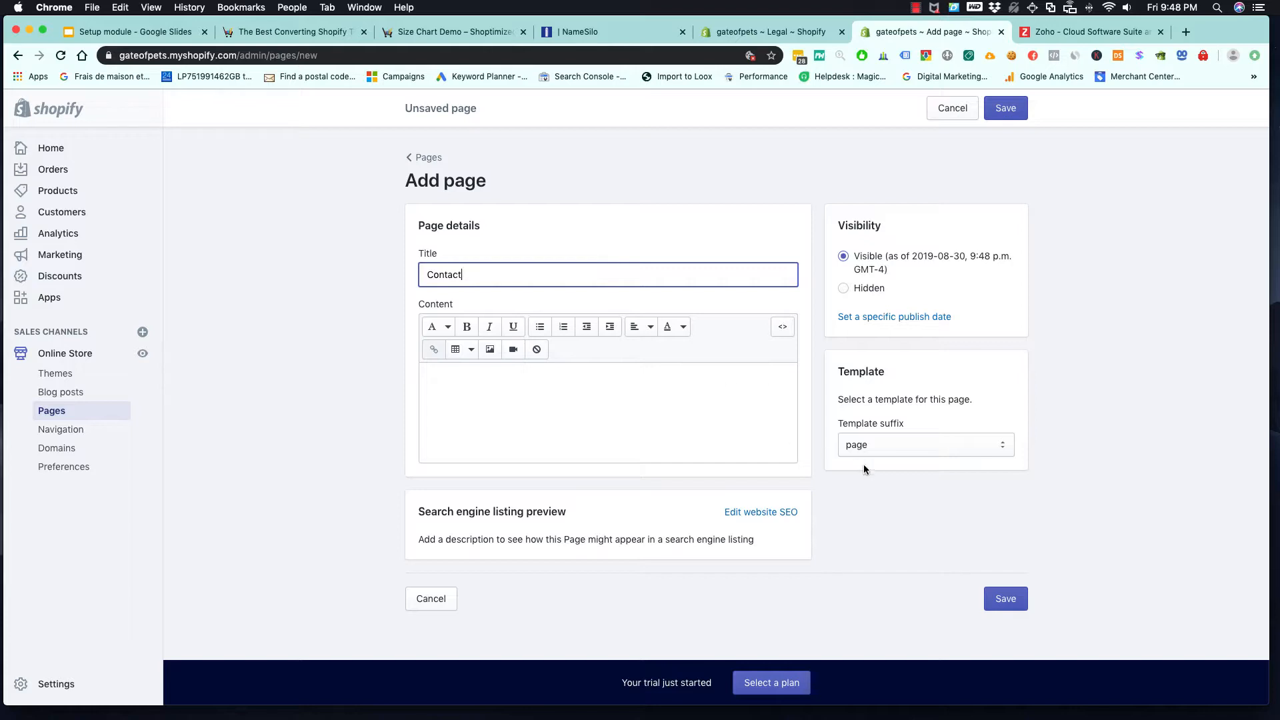
left_click(1007, 598)
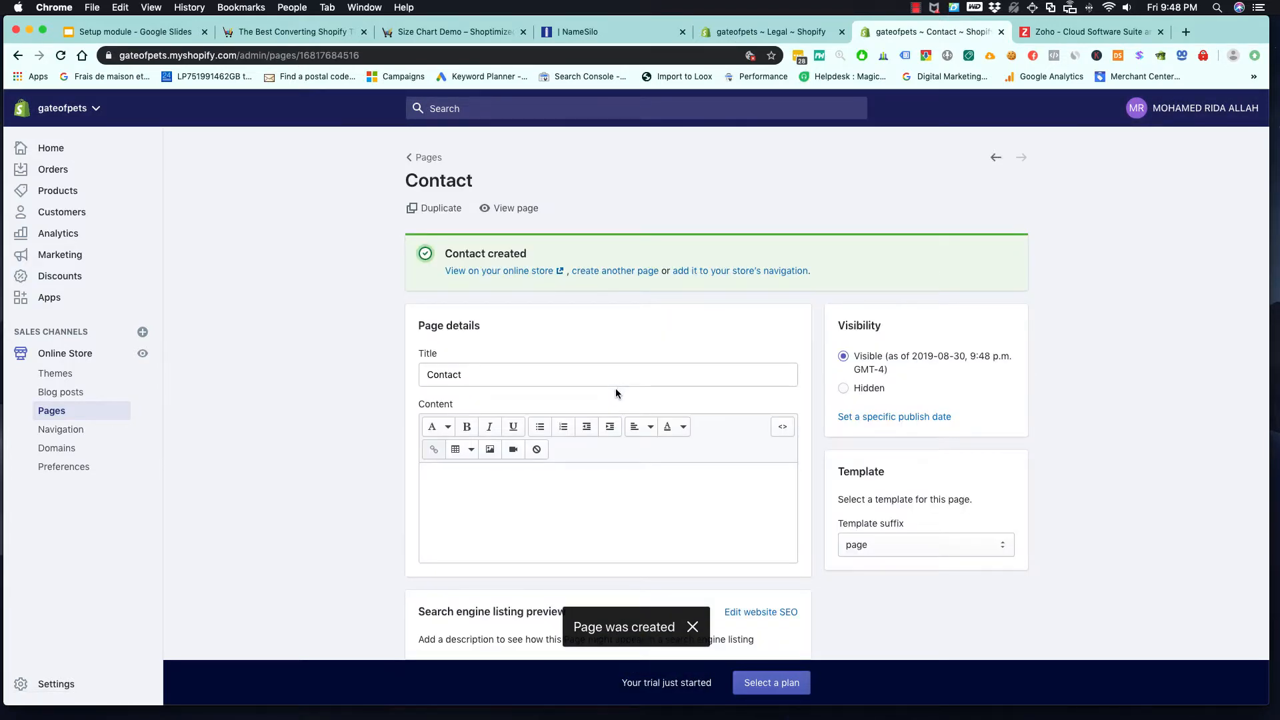
- Write the placeholder text "your address+phone number + email address+" and a contact item into the Contact page's content
left_click(469, 490)
type("your address")
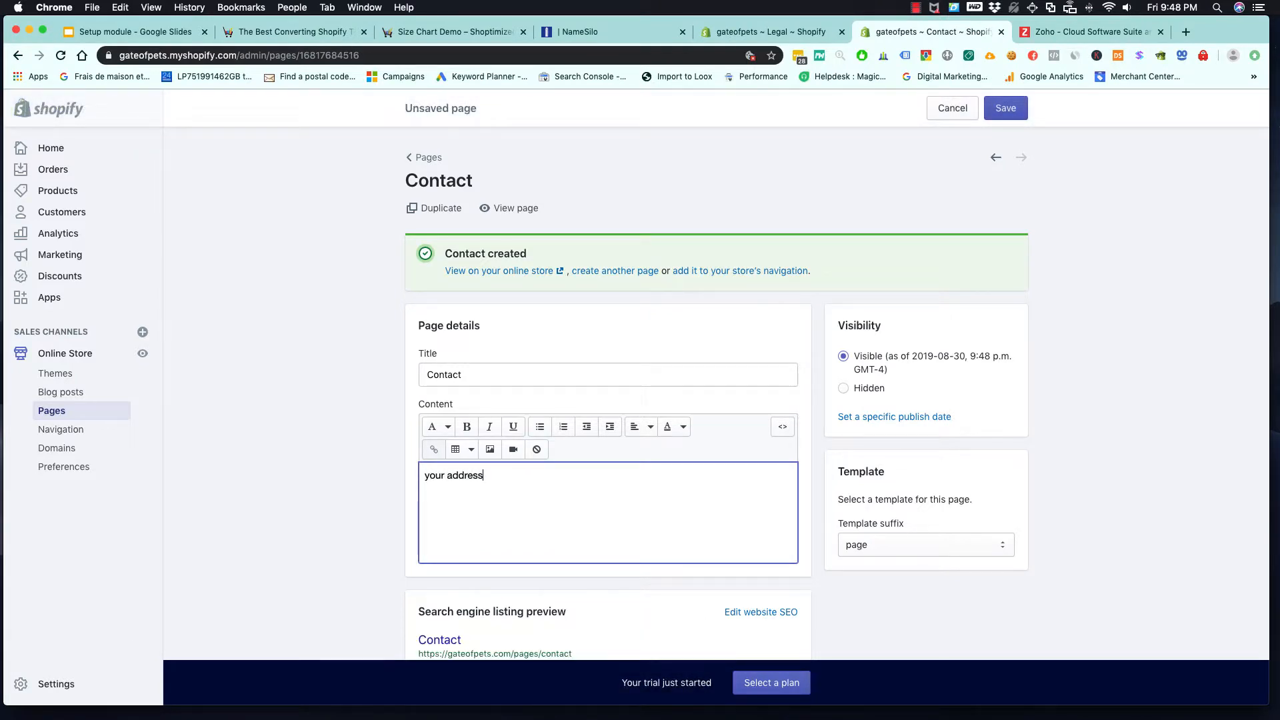
type("+phone number + email address")
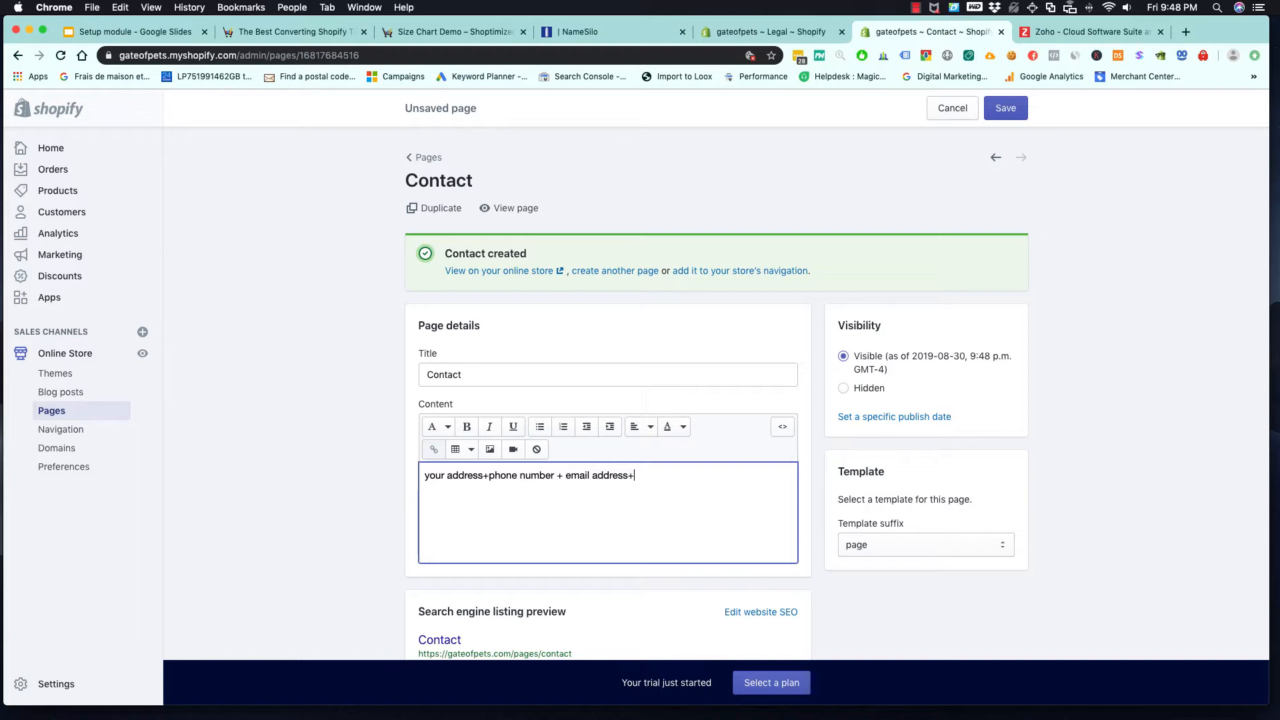
type("+ contact form")
- Copy "freshdesk" from the setup slide in Google Slides and open freshdesk.com in a new browser tab
left_click(133, 32)
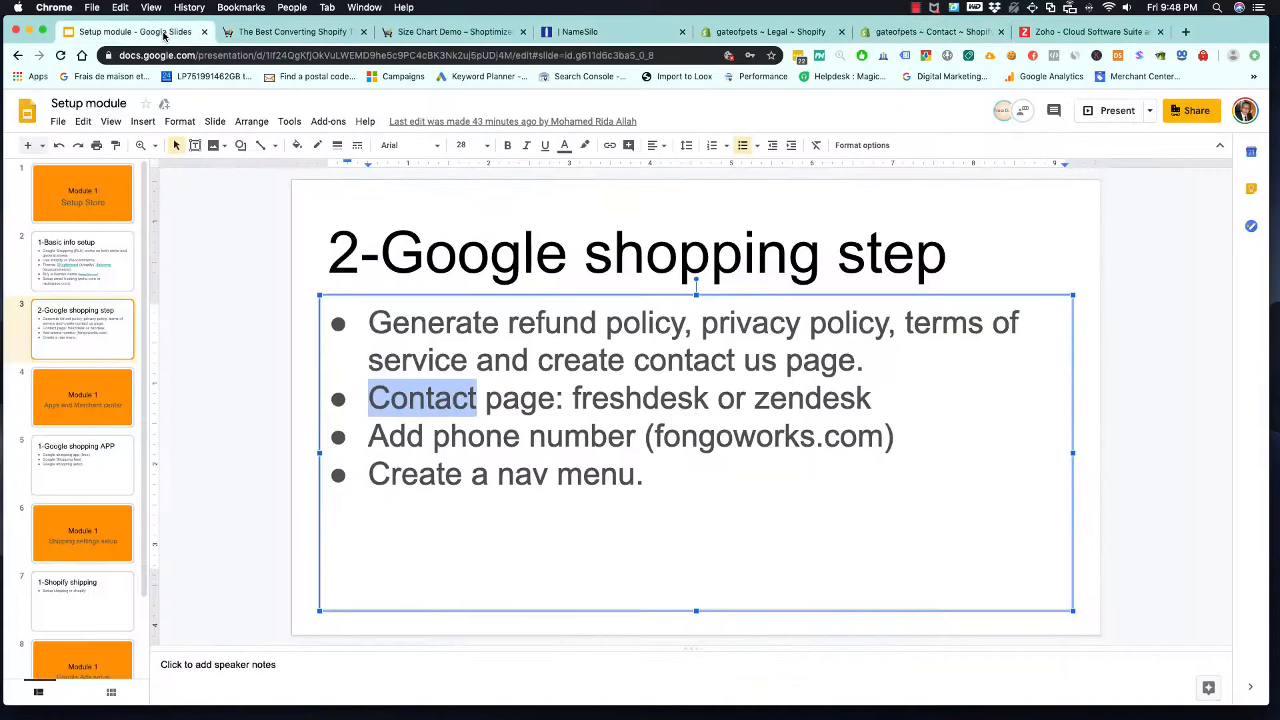
left_click_drag(572, 399, 707, 404)
right_click(678, 402)
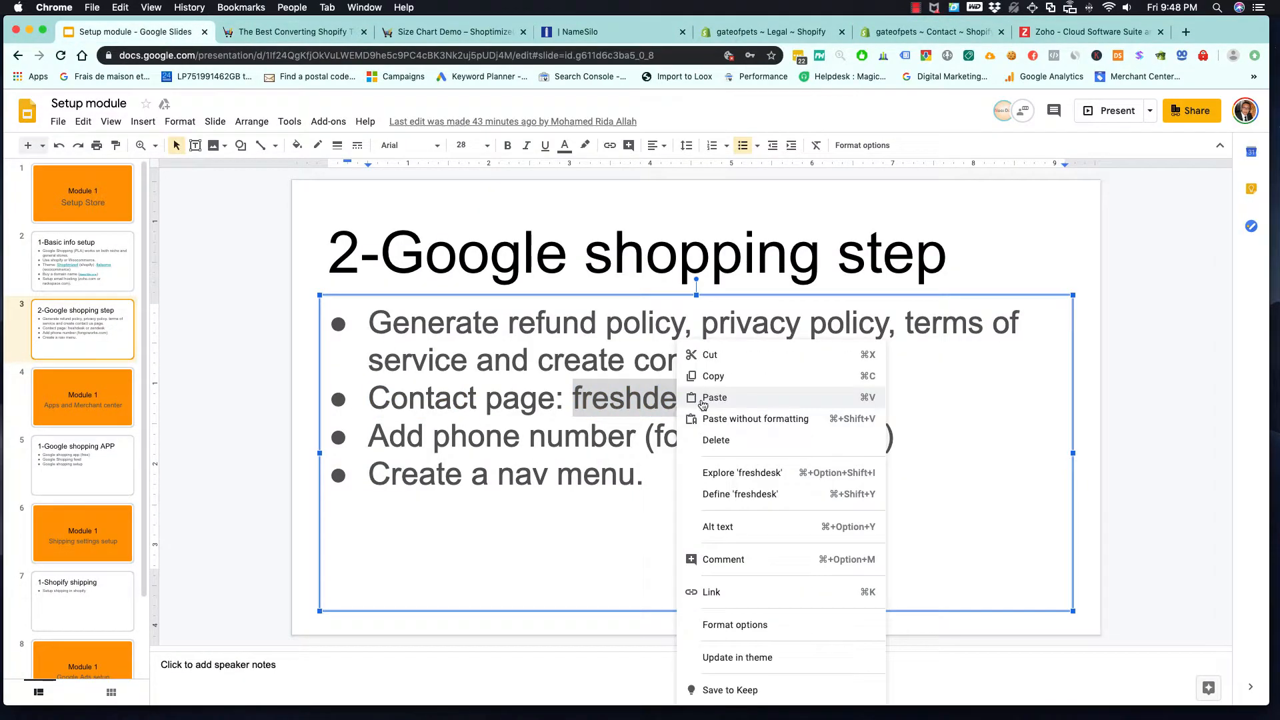
left_click(712, 375)
left_click(1186, 32)
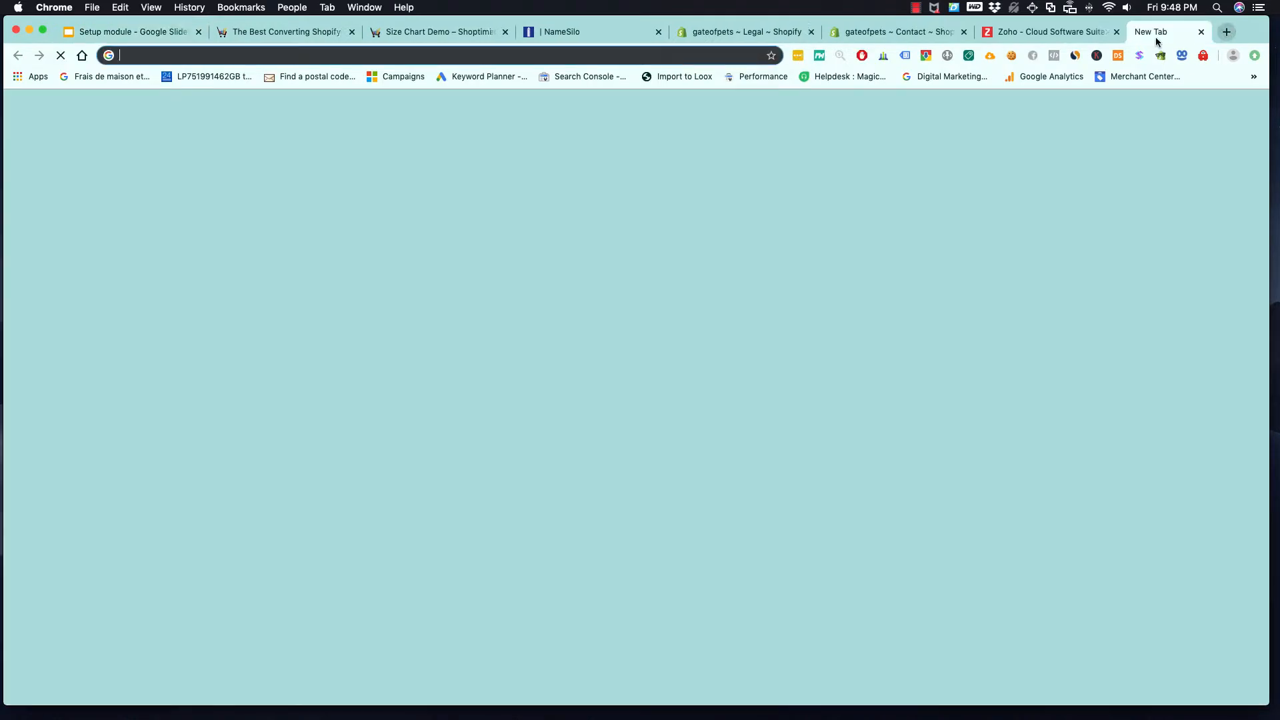
key("super+v")
type(".com")
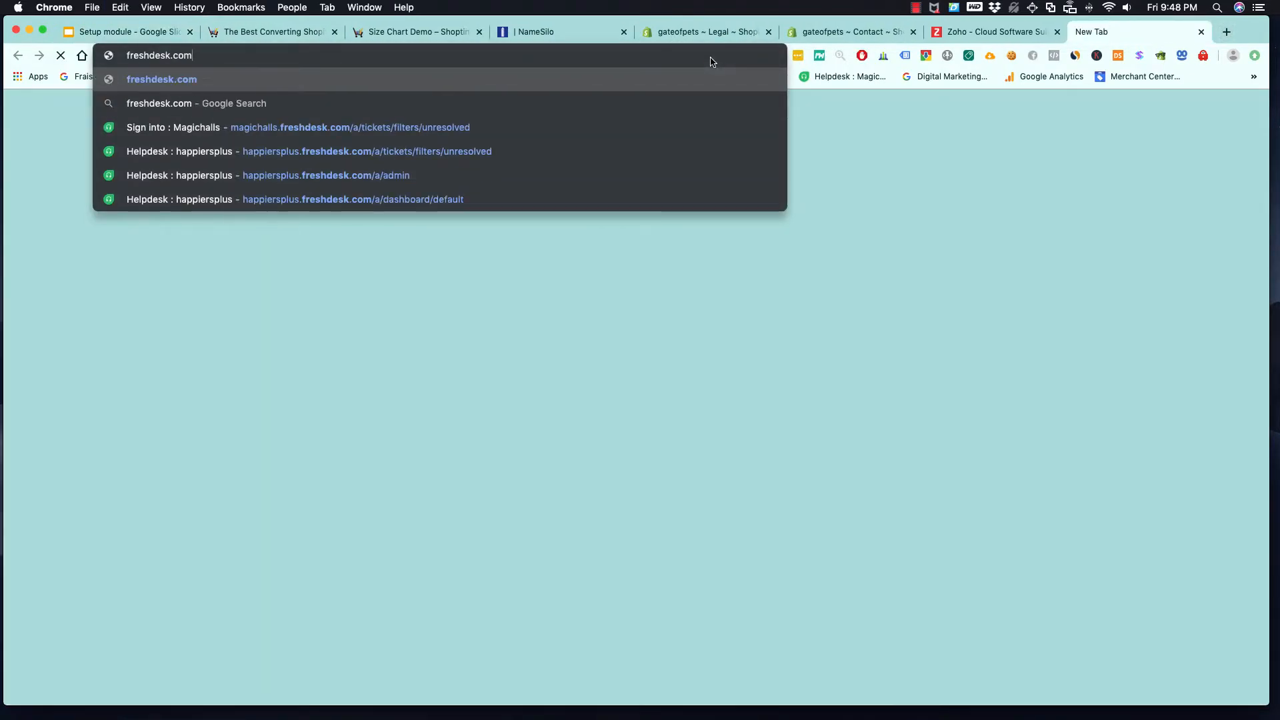
key("Return")
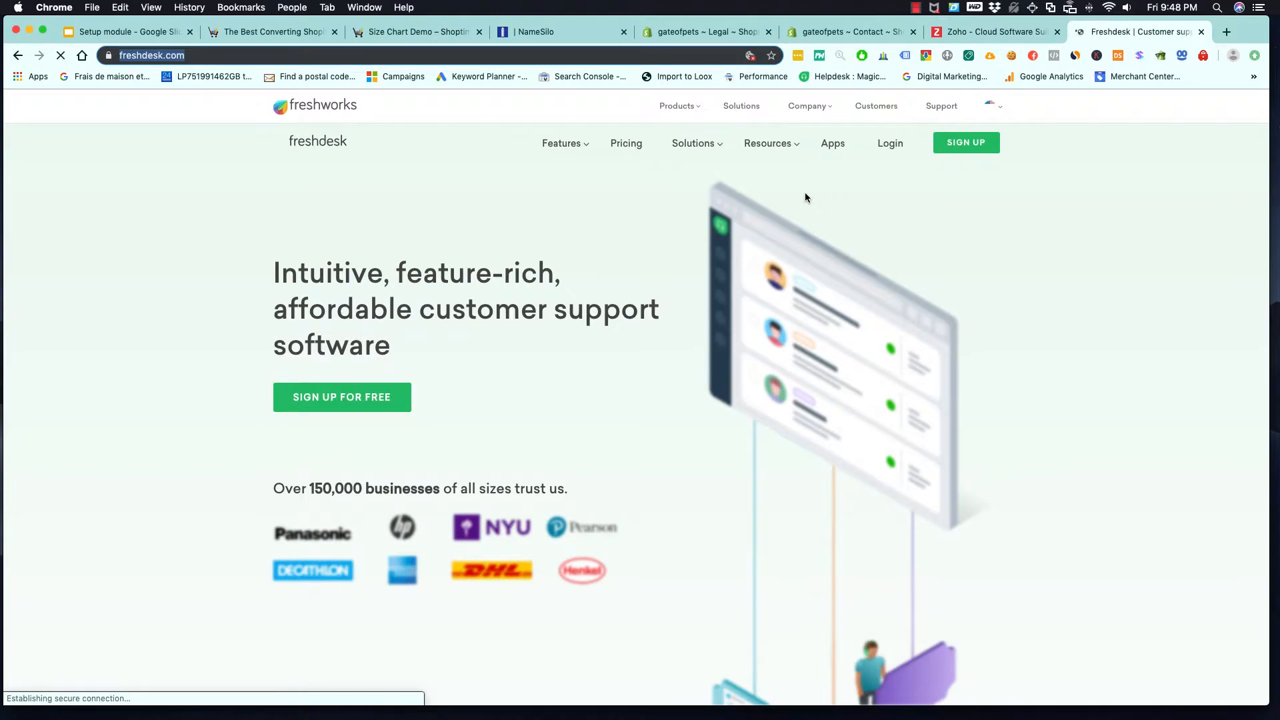
- Open Freshdesk's free sign-up form and enter the account holder's first and last names
left_click(362, 405)
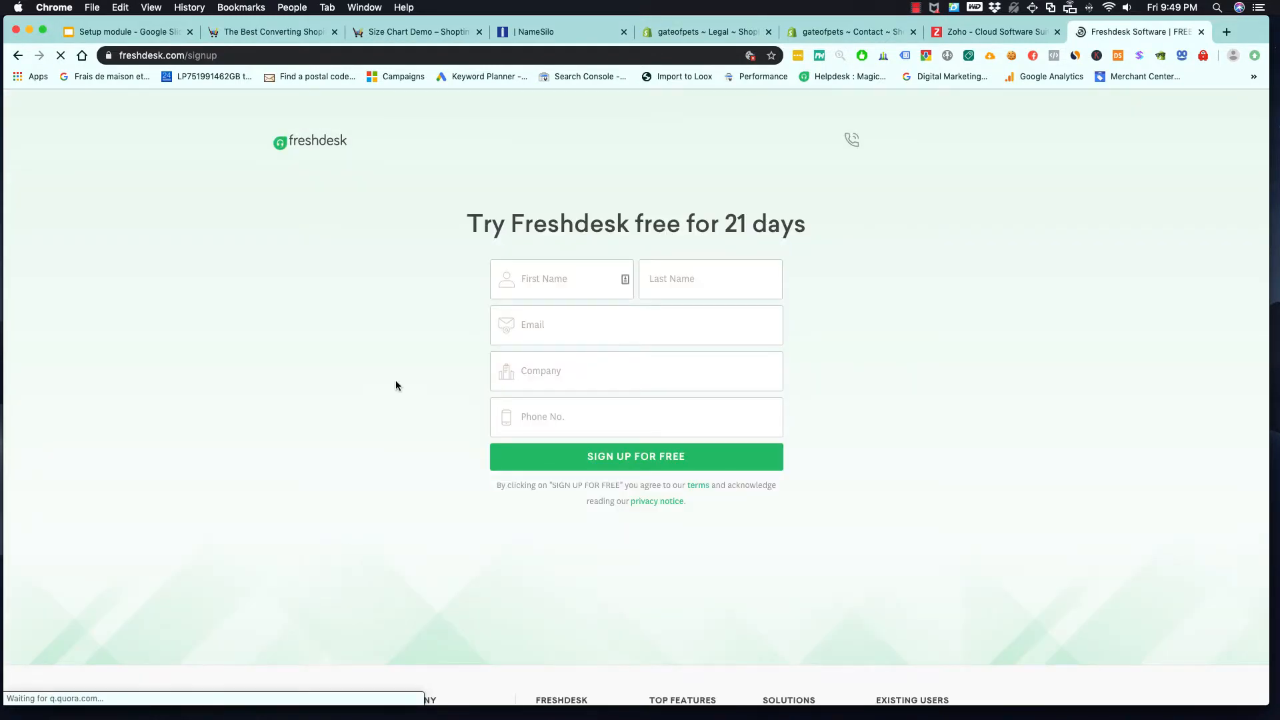
left_click(537, 284)
key("Tab")
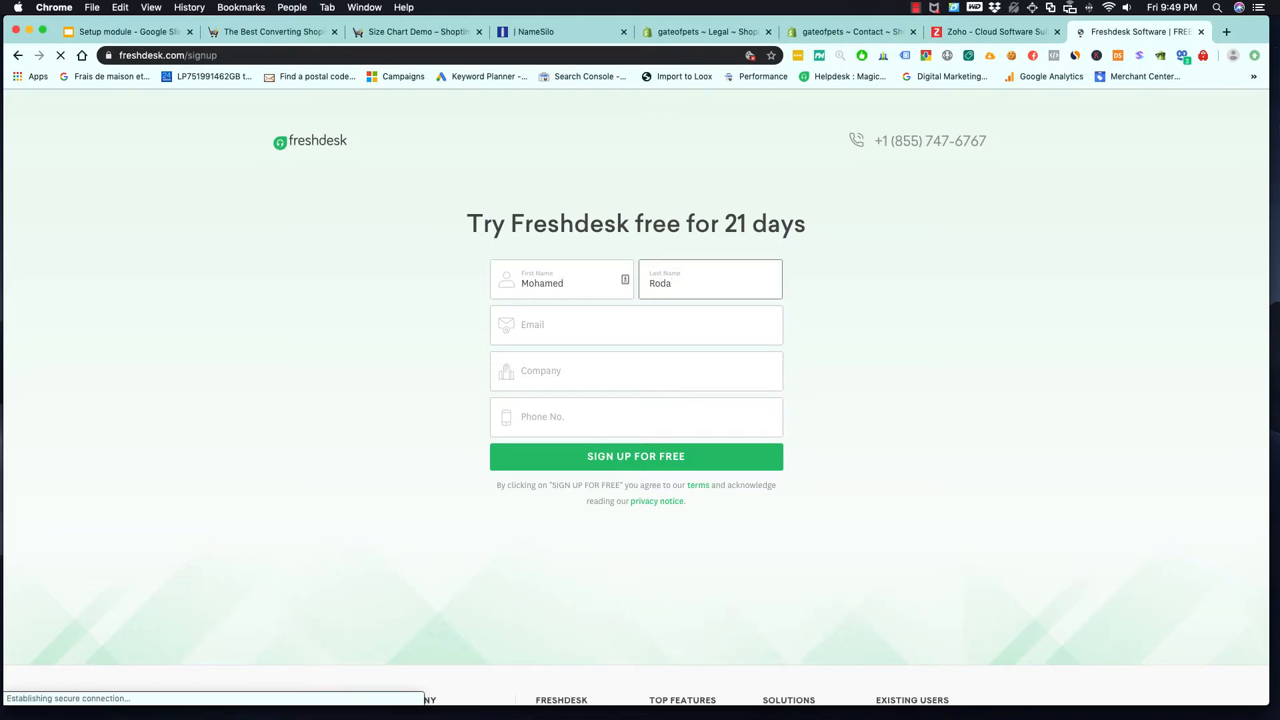
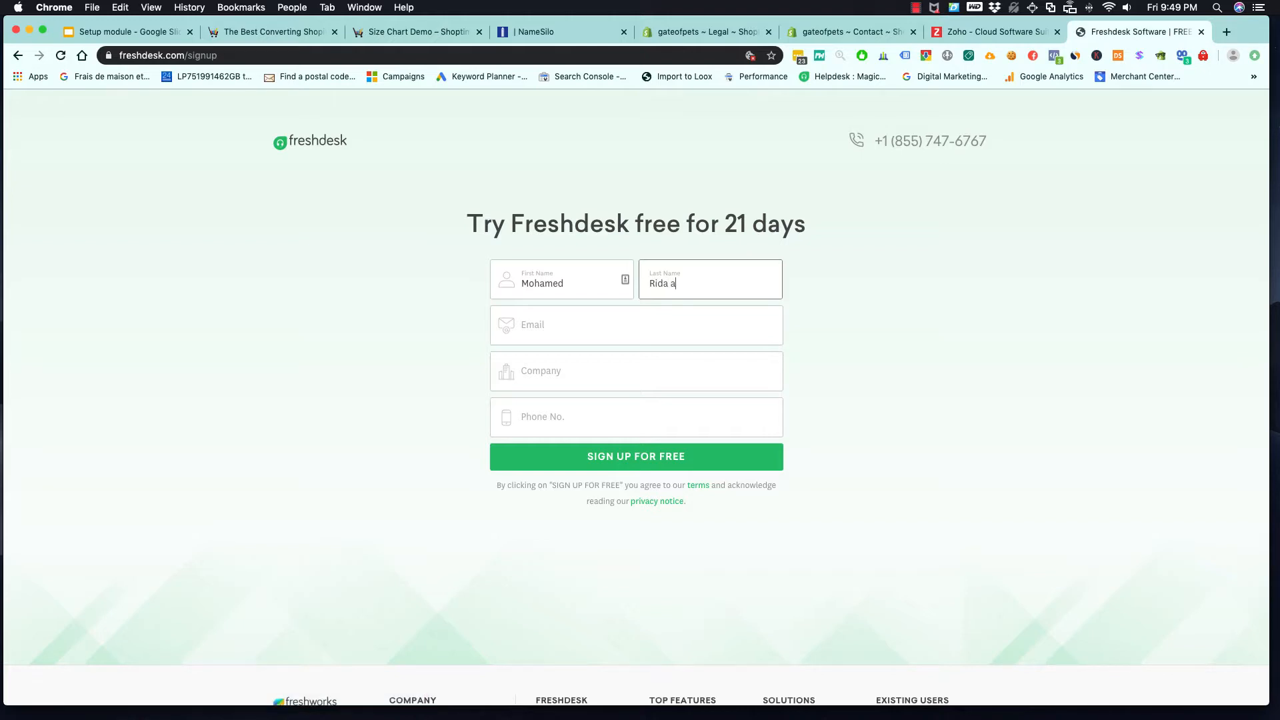
key("Tab")
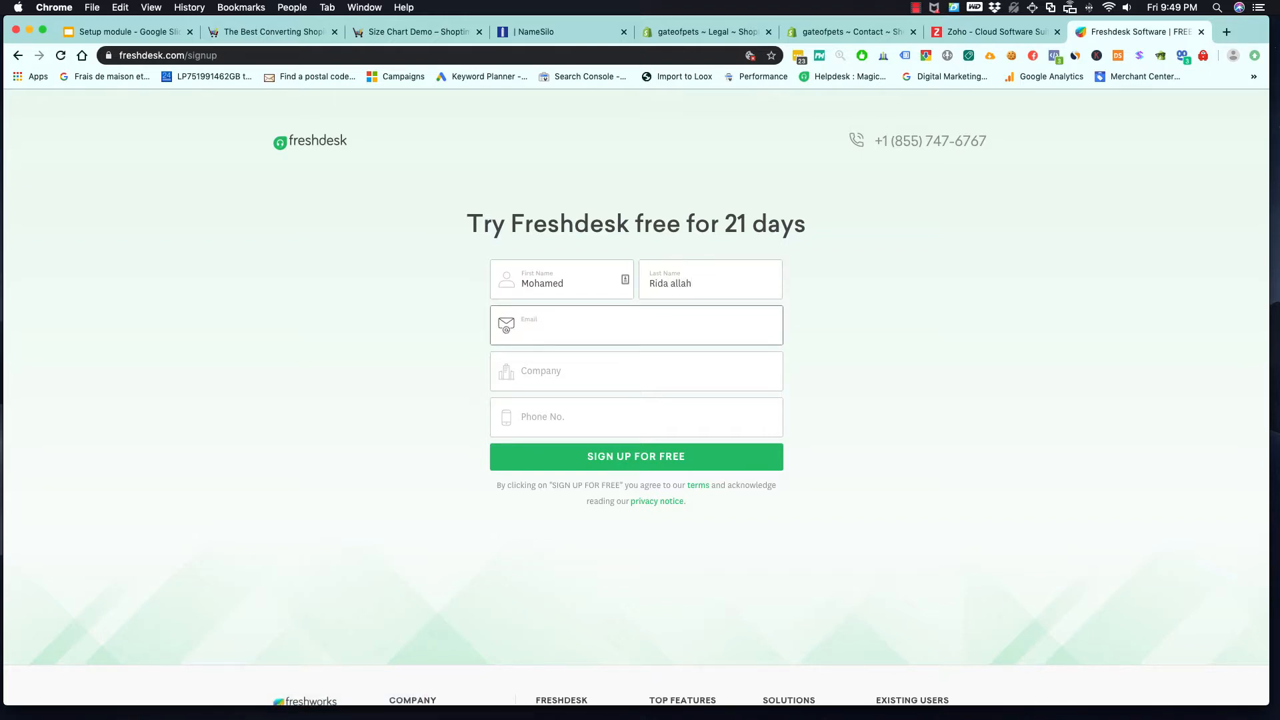
- Enter the account holder's e-mail address and set the company to "PLA traning" in the sign-up form
key("Tab")
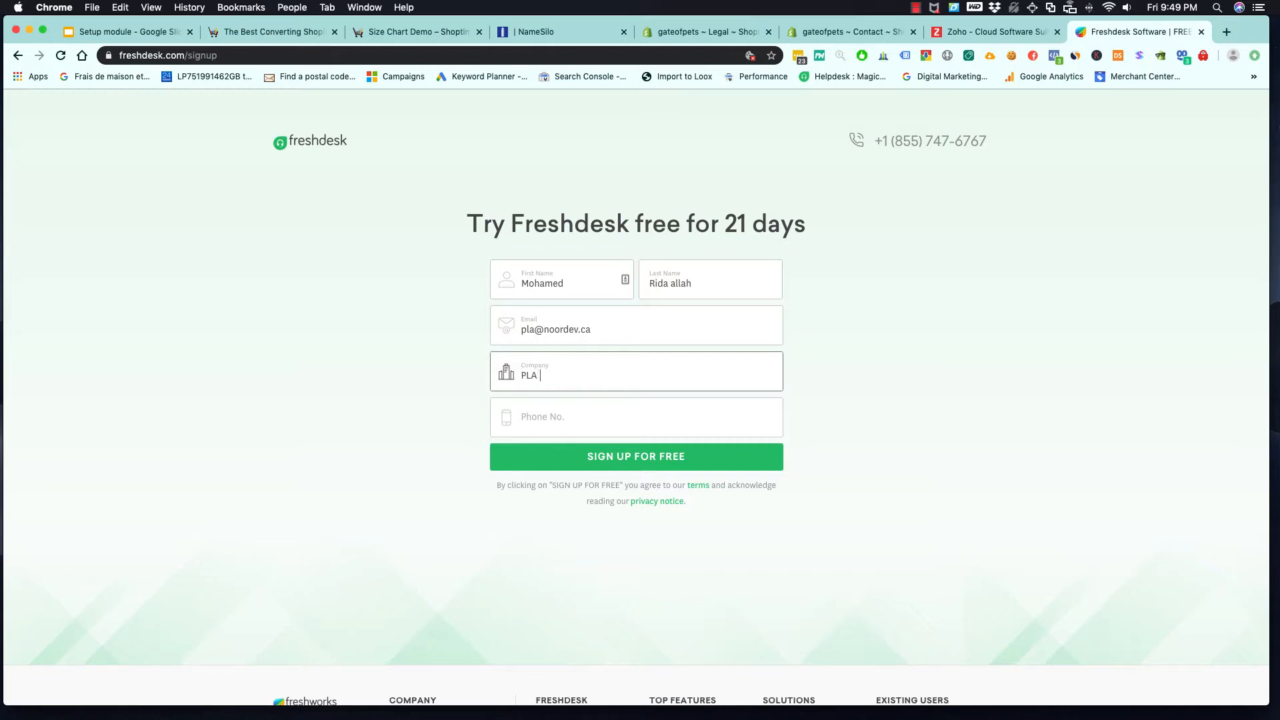
type("PLA traning")
key("Tab")
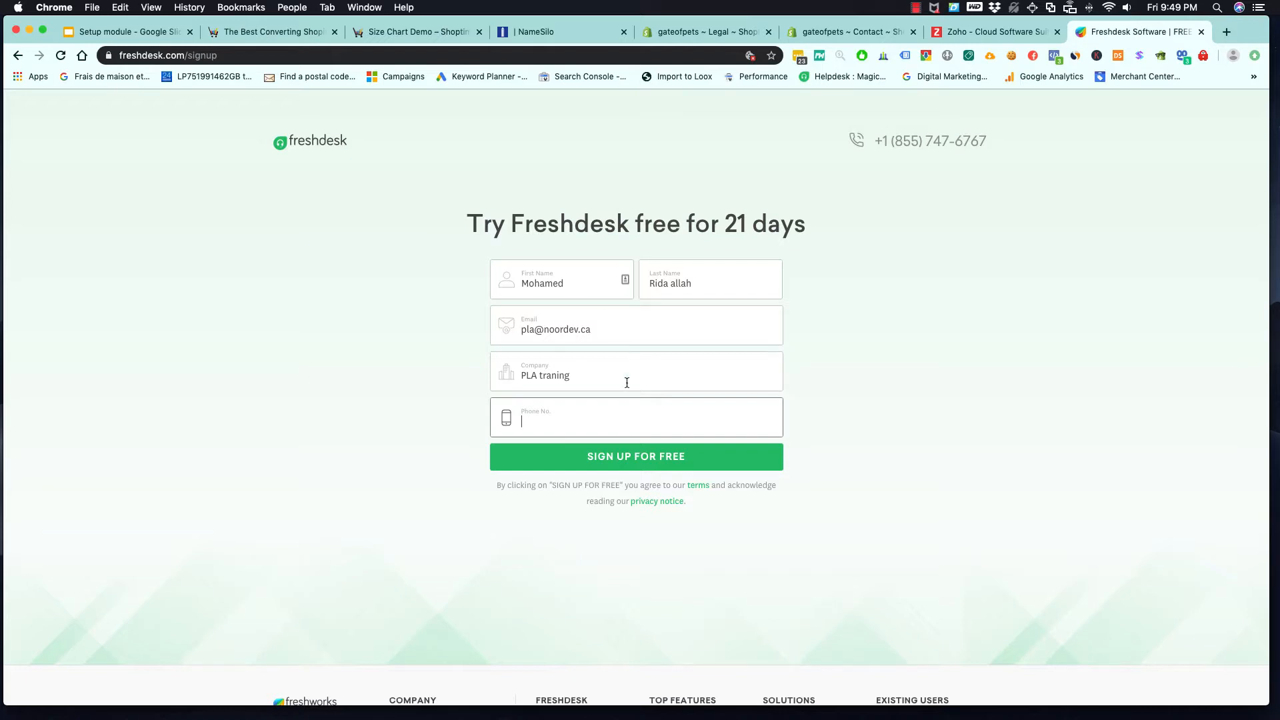
- Submit the Freshdesk sign-up form, enter the new helpdesk and open its Feedback Widget settings
left_click(658, 461)
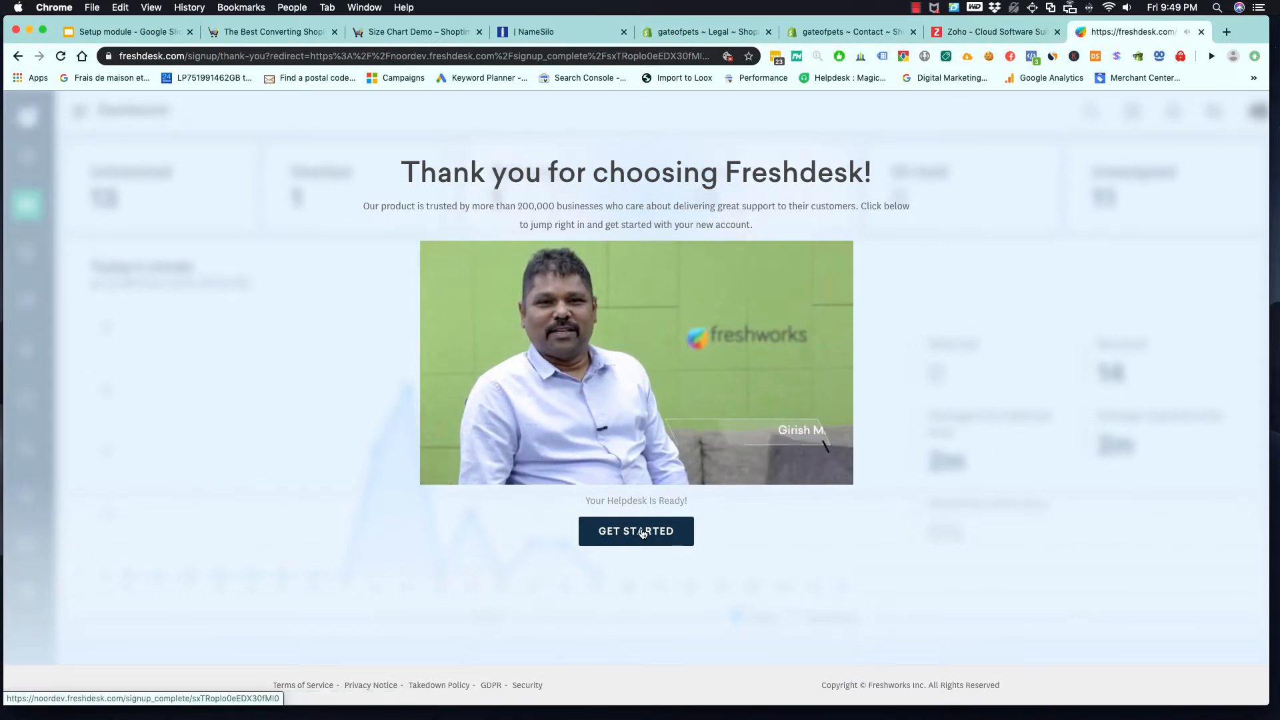
left_click(643, 532)
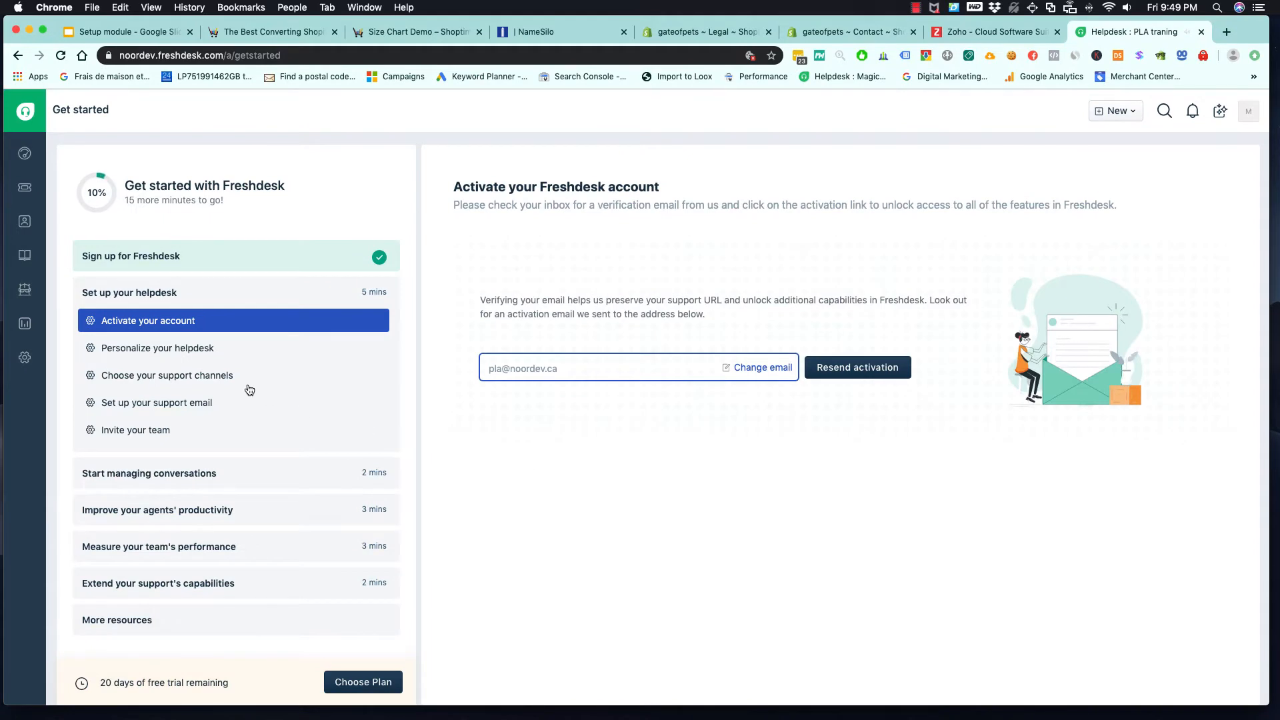
left_click(25, 360)
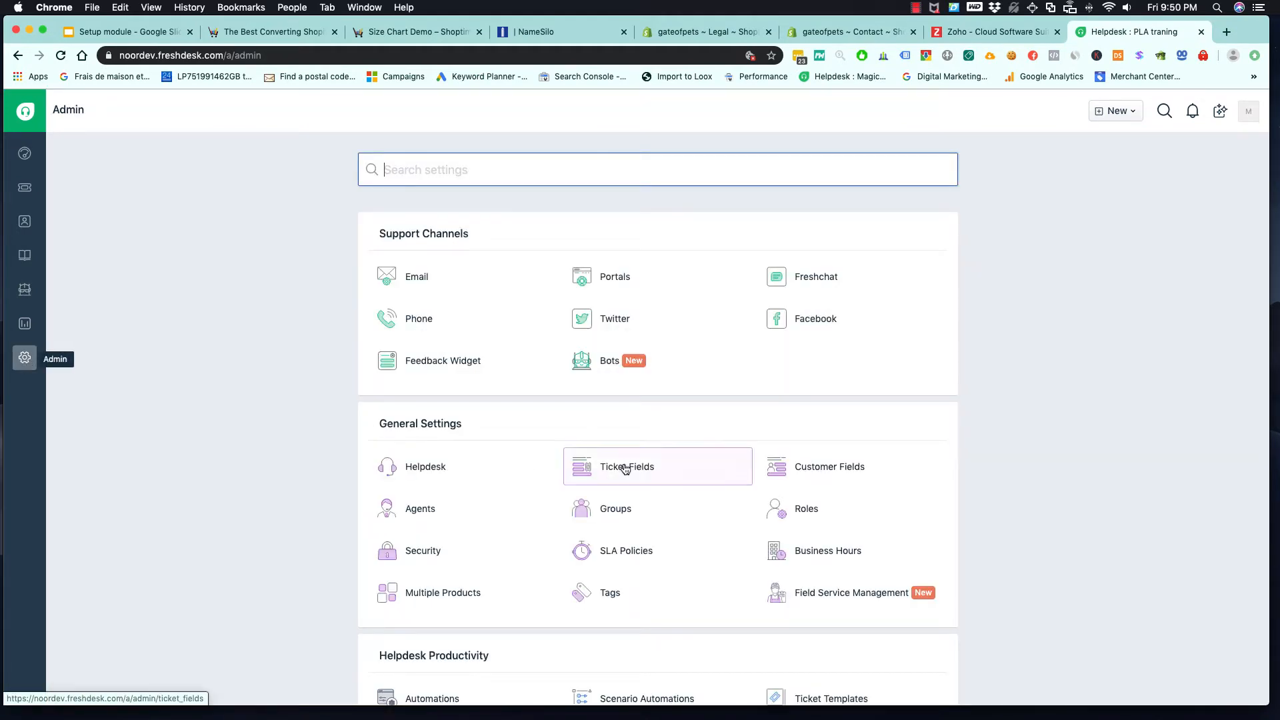
left_click(430, 392)
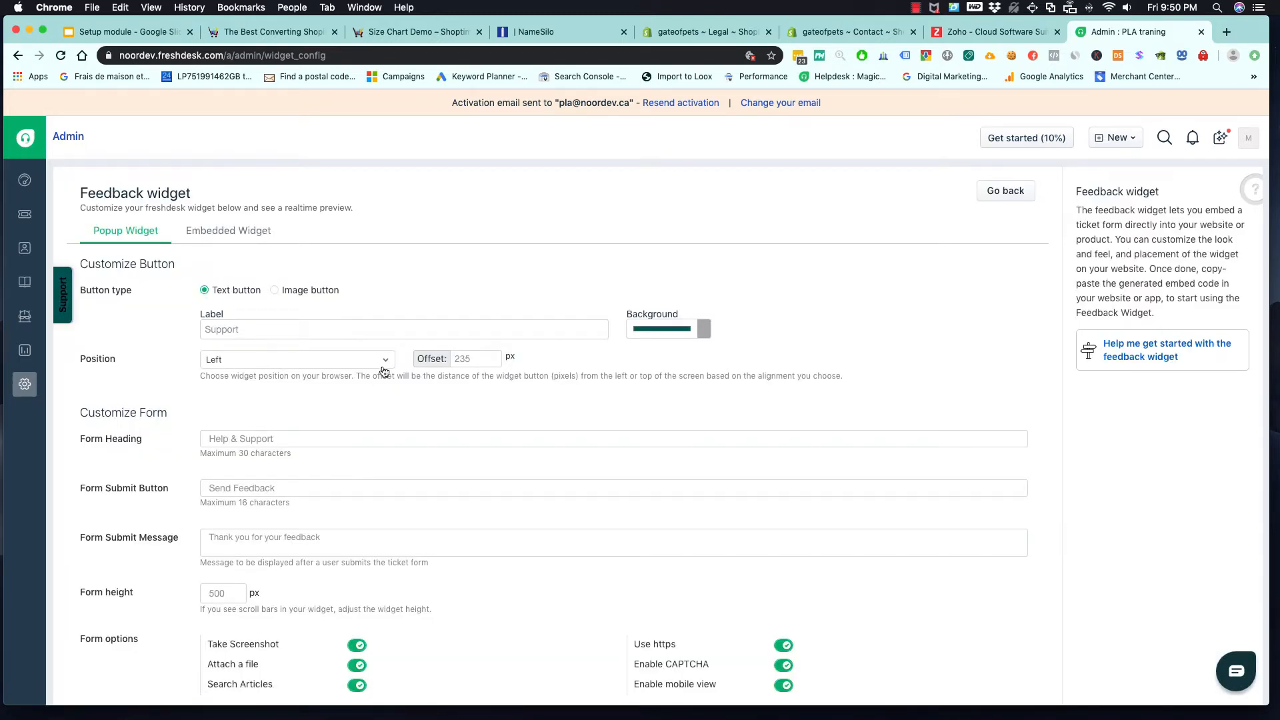
- Copy the code of the embedded version of the feedback widget
scroll(293, 299, "down", 1)
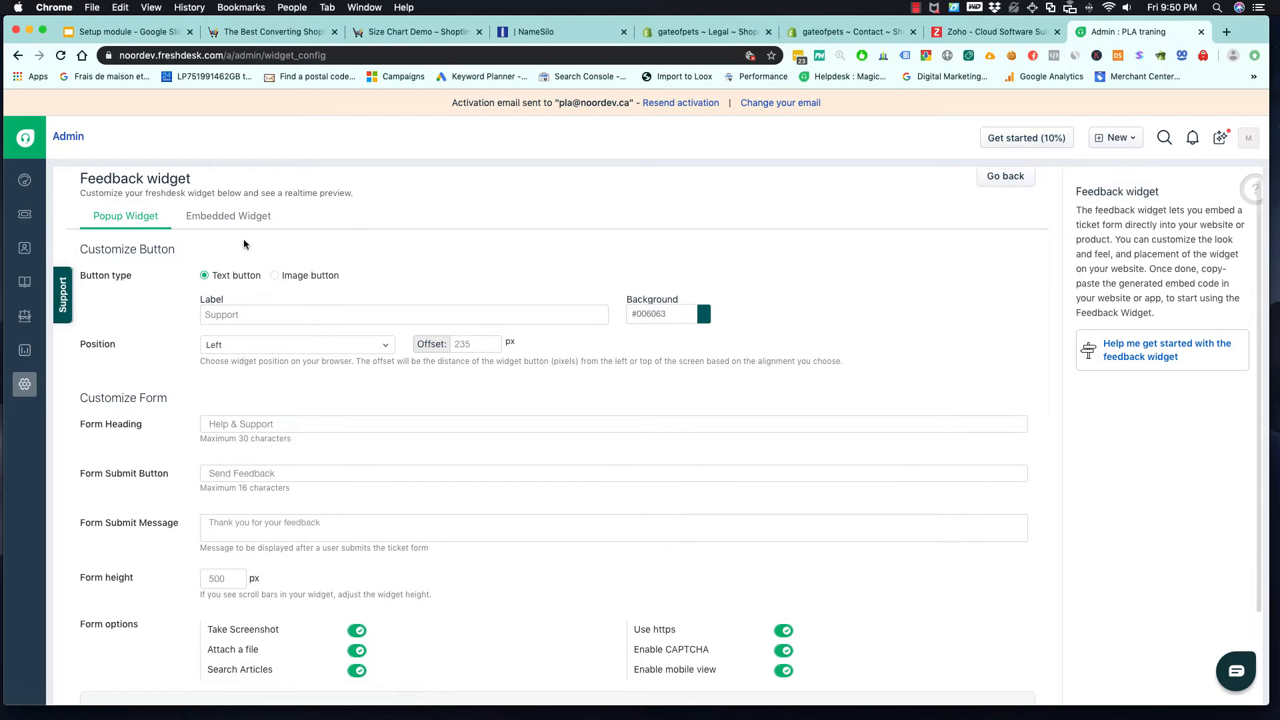
left_click(234, 217)
scroll(358, 333, "down", 4)
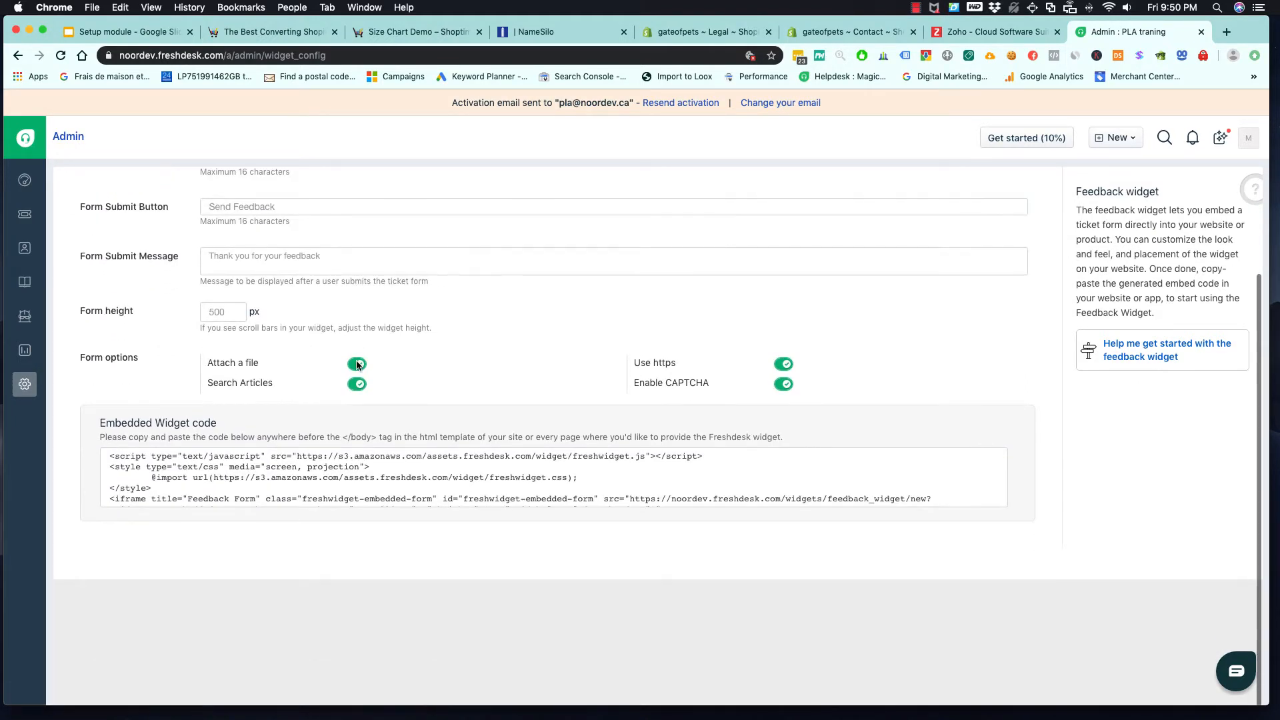
left_click(360, 476)
scroll(300, 333, "up", 1)
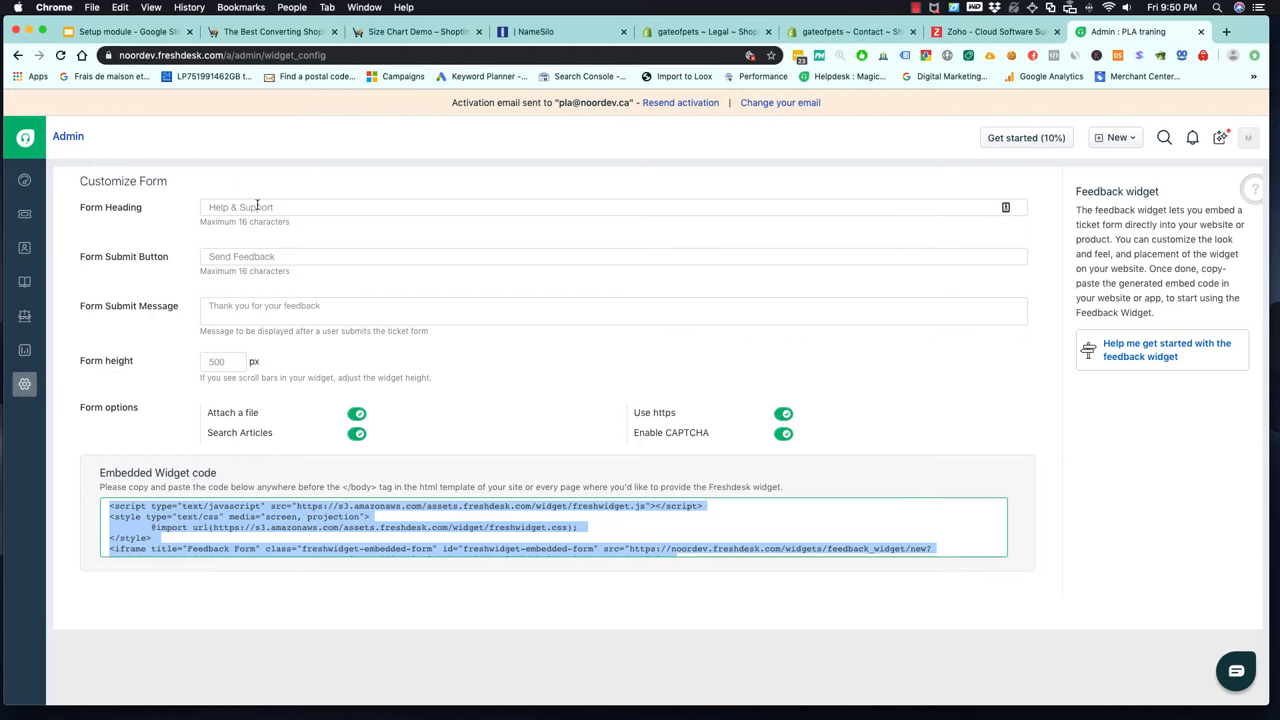
right_click(321, 514)
left_click(343, 498)
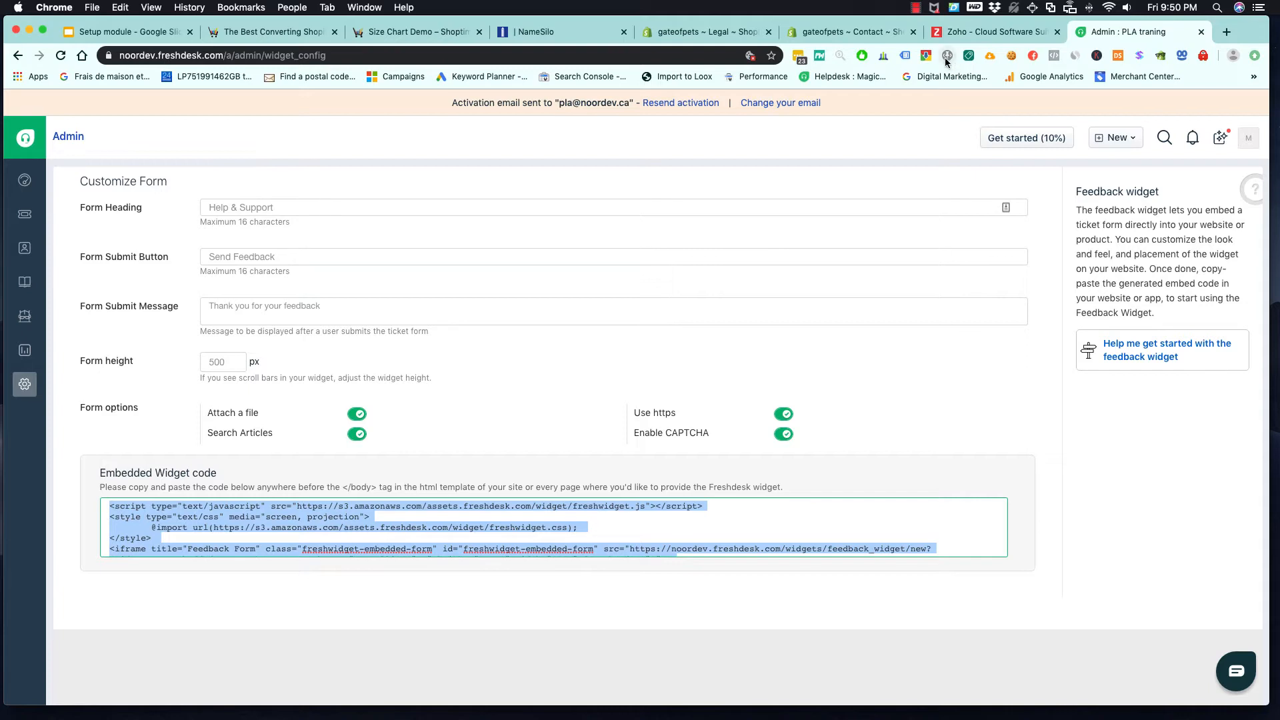
- Paste the Freshdesk widget code below the placeholder line in the HTML of the Shopify Contact page and check the rendered form
left_click(864, 31)
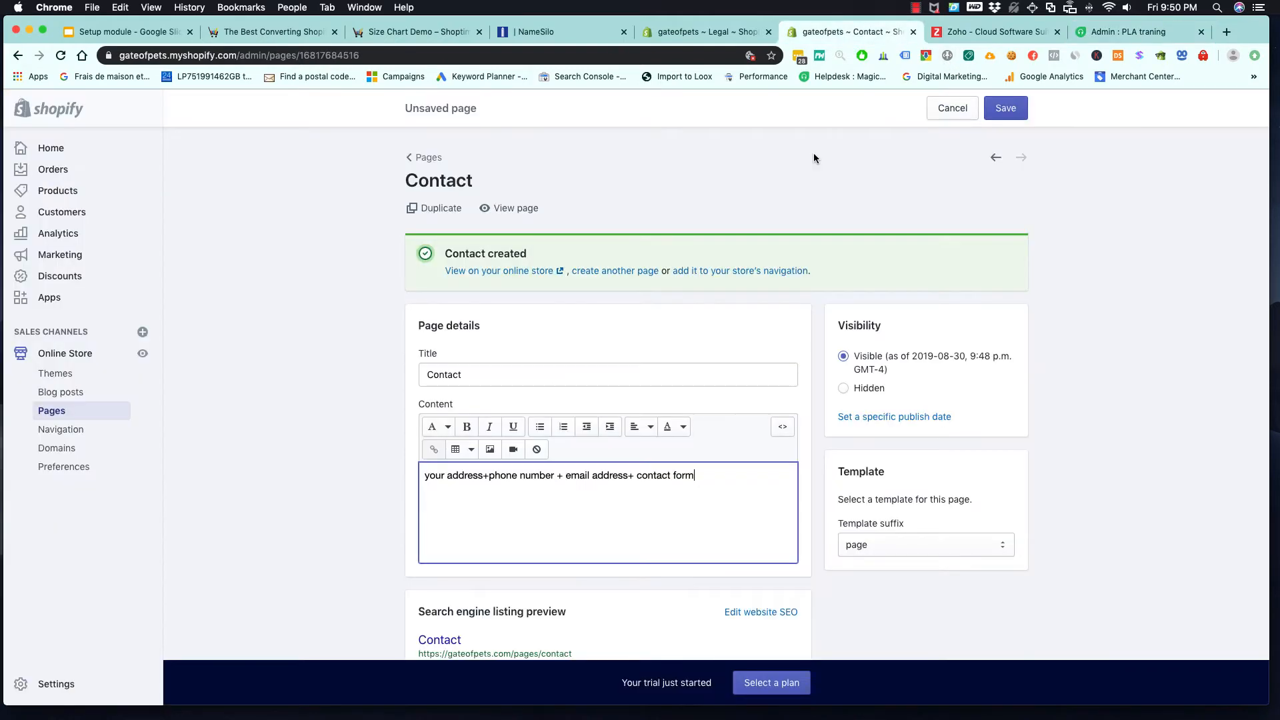
left_click(784, 428)
left_click(721, 462)
key("Return")
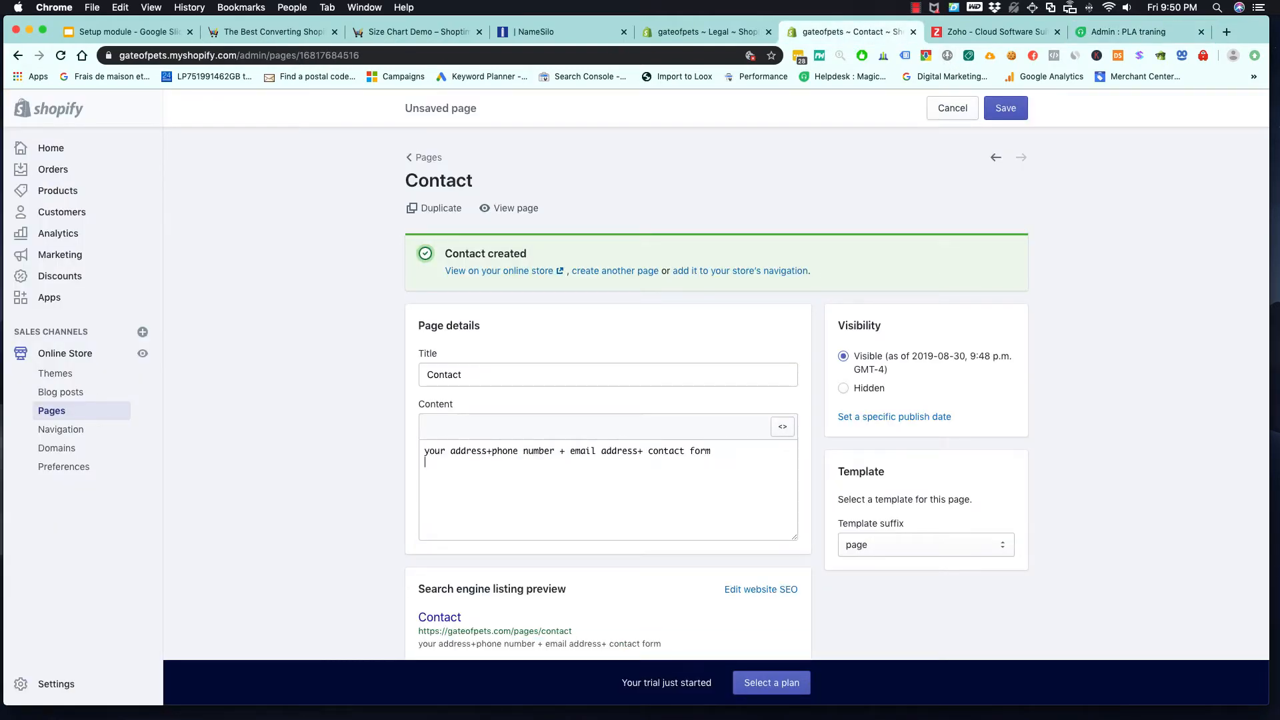
key("super+v")
left_click(783, 427)
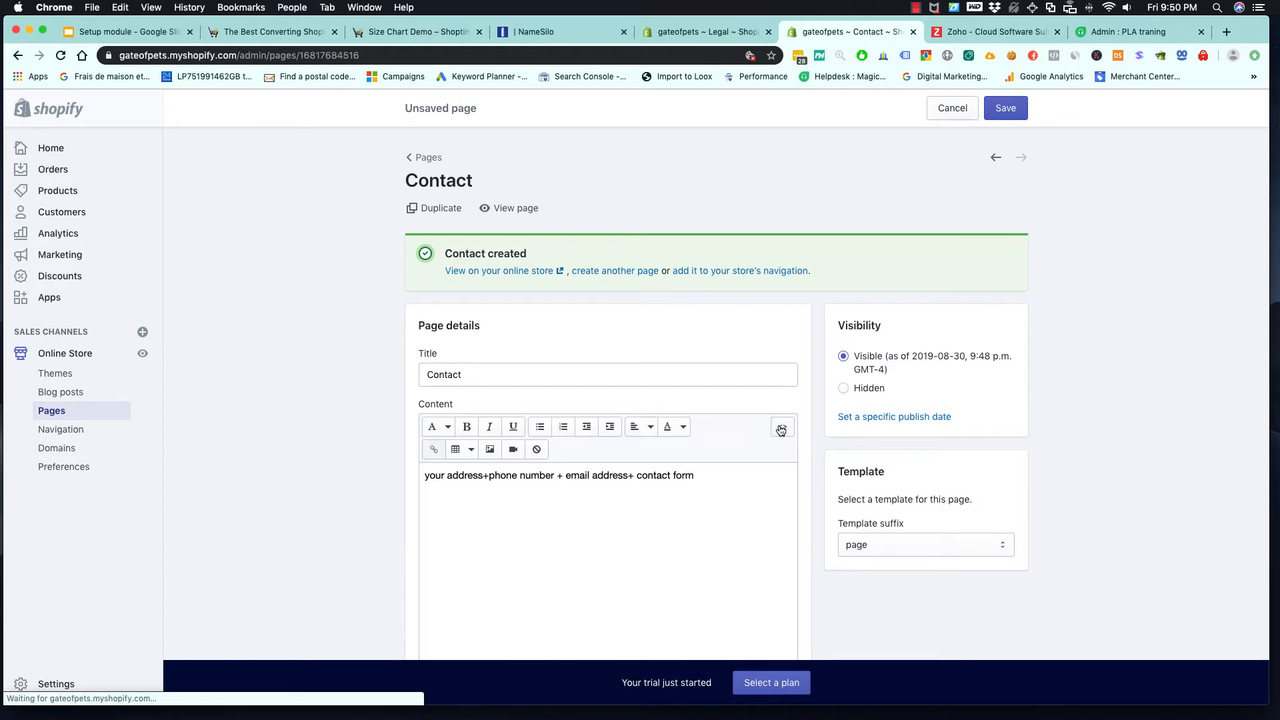
scroll(733, 422, "down", 5)
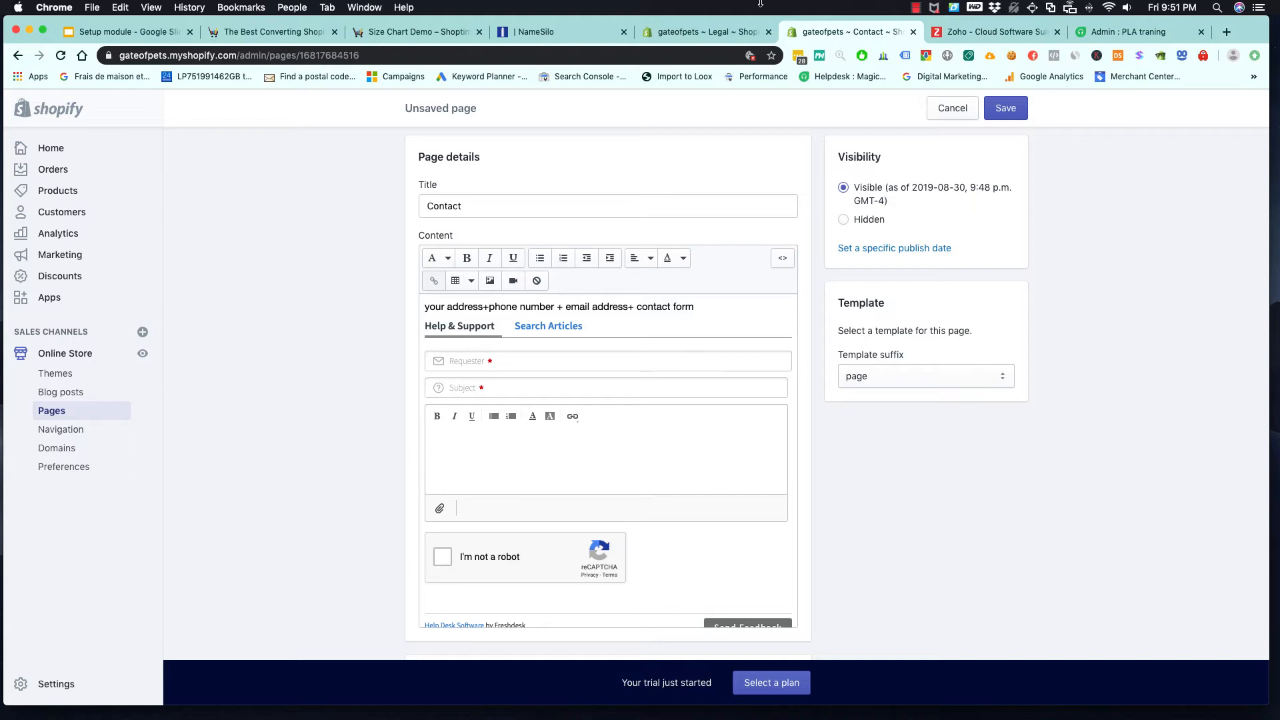
- Return to Freshdesk, read the sample ticket "Vintage table lamp - Out of stock?" and open a reply to it
left_click(1131, 33)
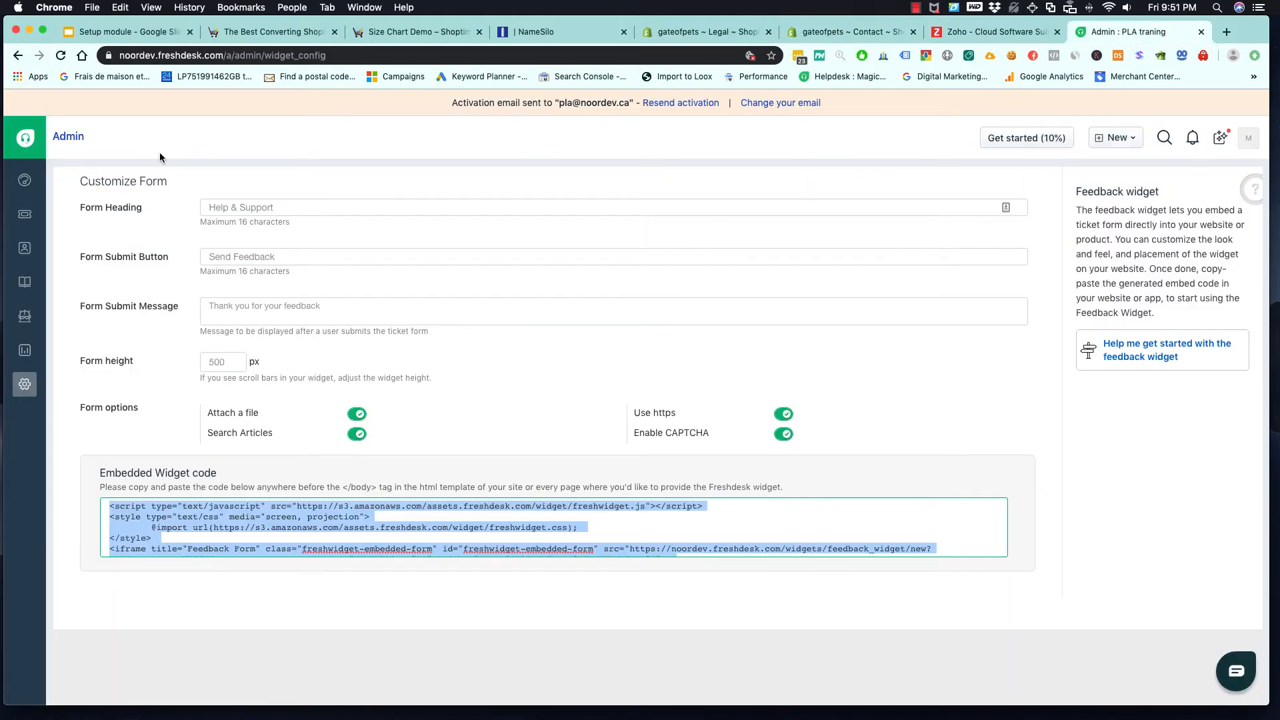
left_click(25, 218)
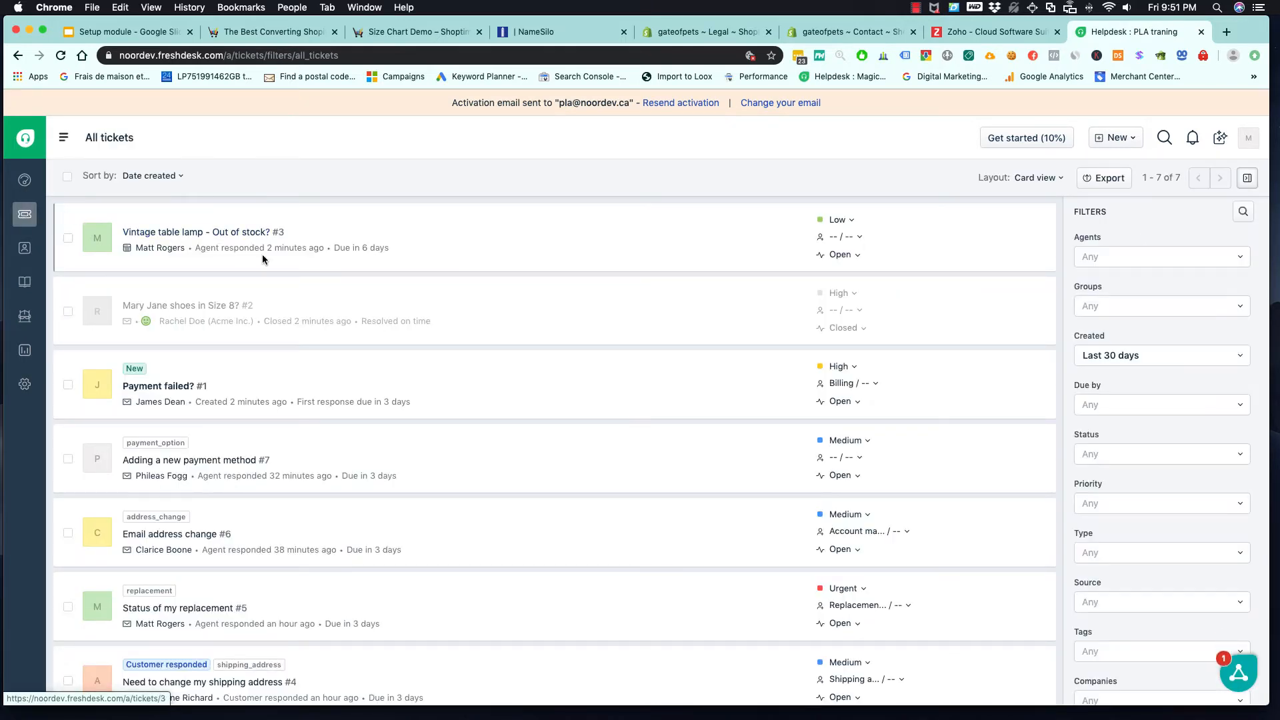
left_click(234, 233)
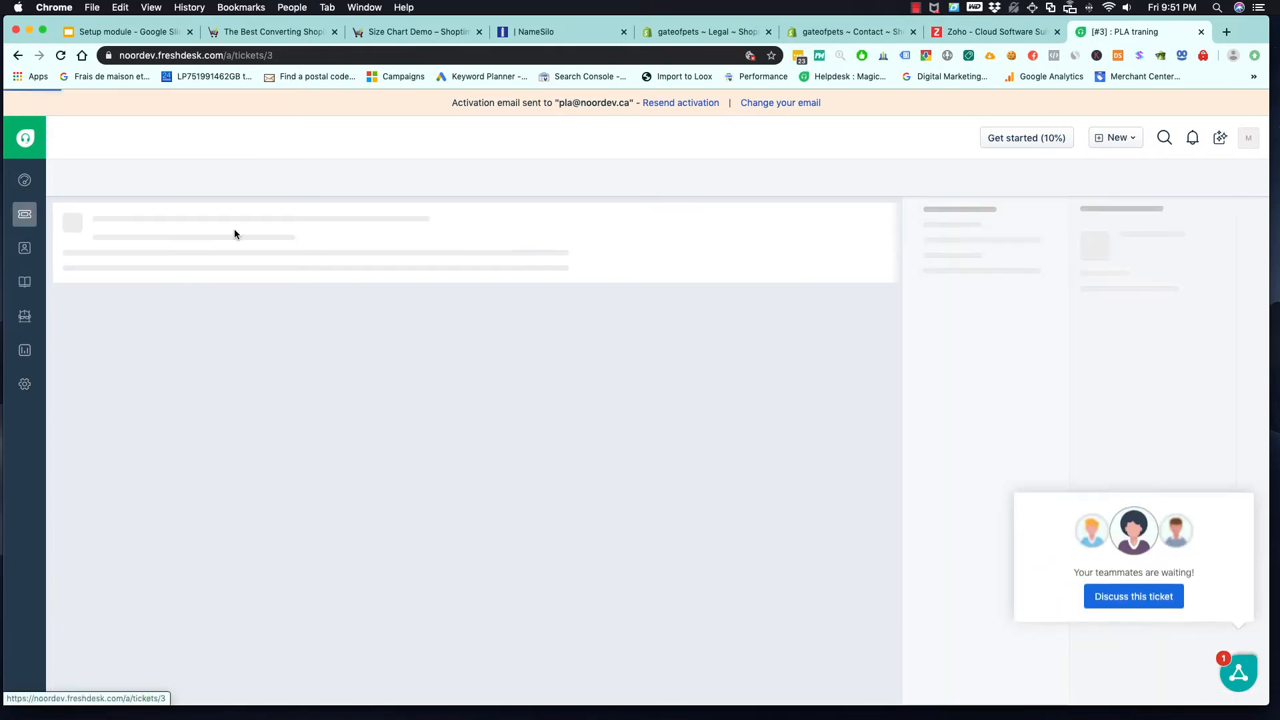
scroll(309, 487, "down", 3)
scroll(310, 486, "up", 3)
scroll(261, 462, "down", 3)
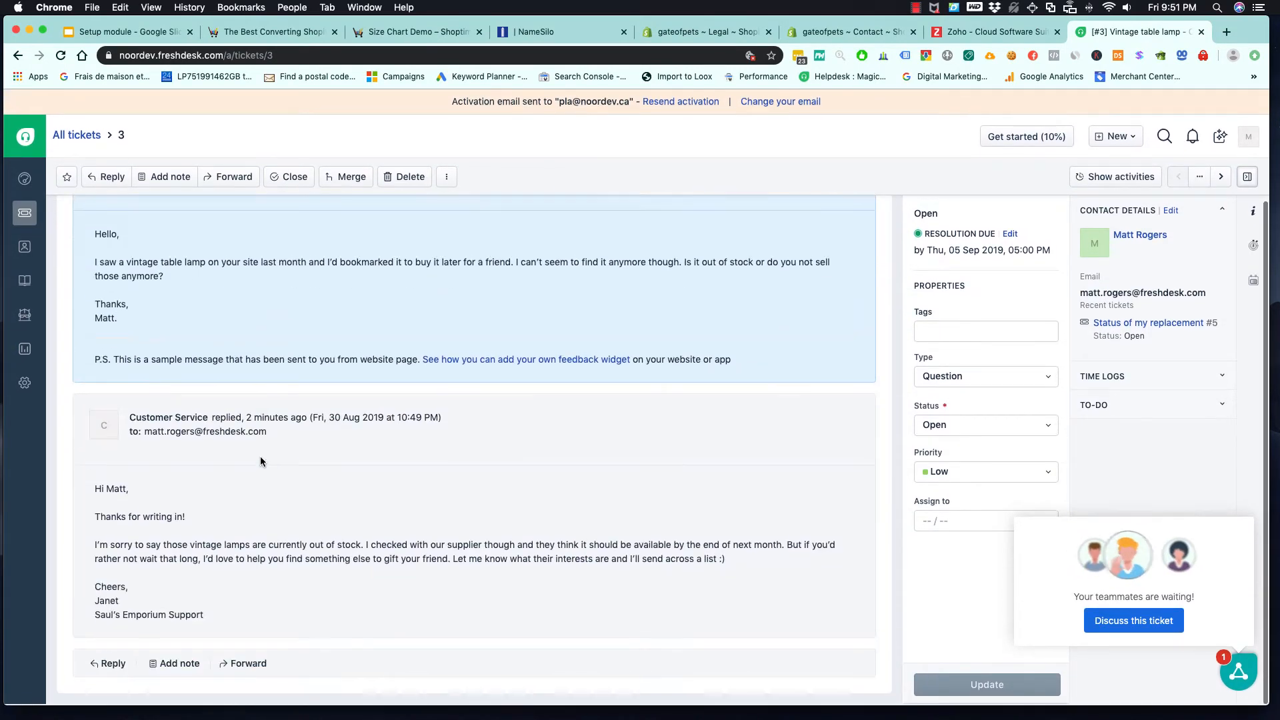
scroll(260, 462, "up", 3)
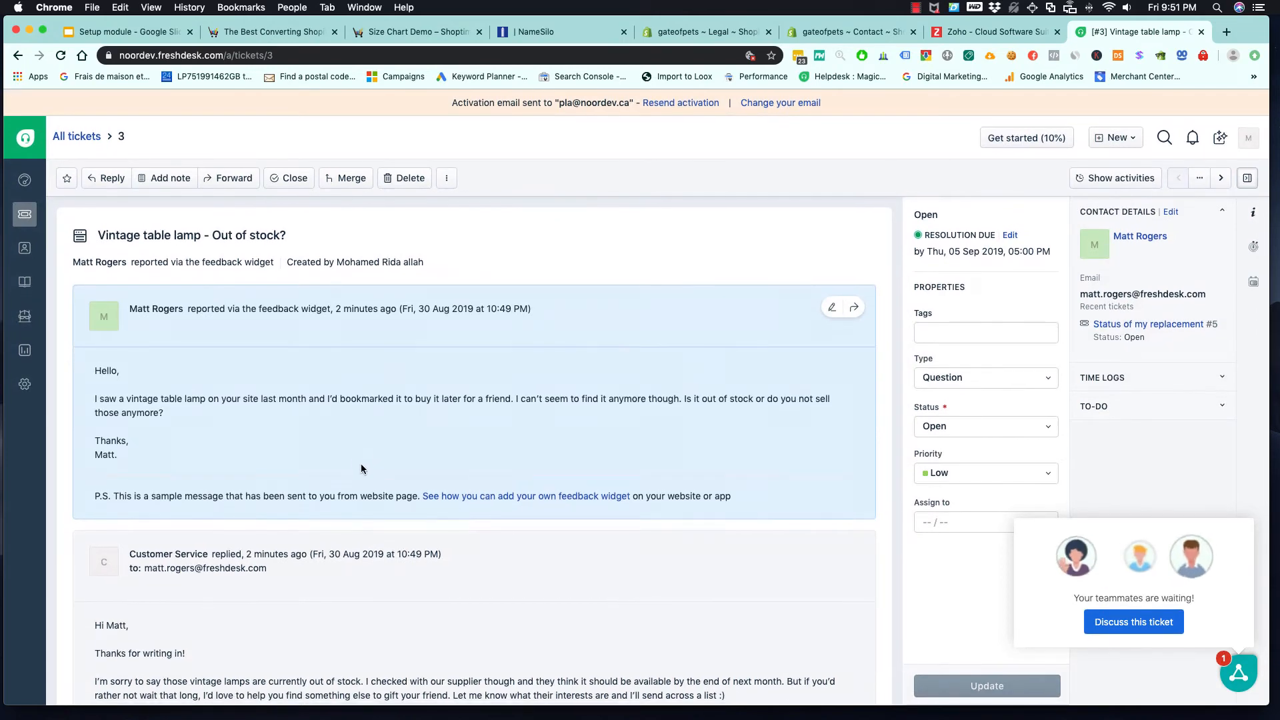
scroll(364, 467, "down", 5)
left_click(106, 663)
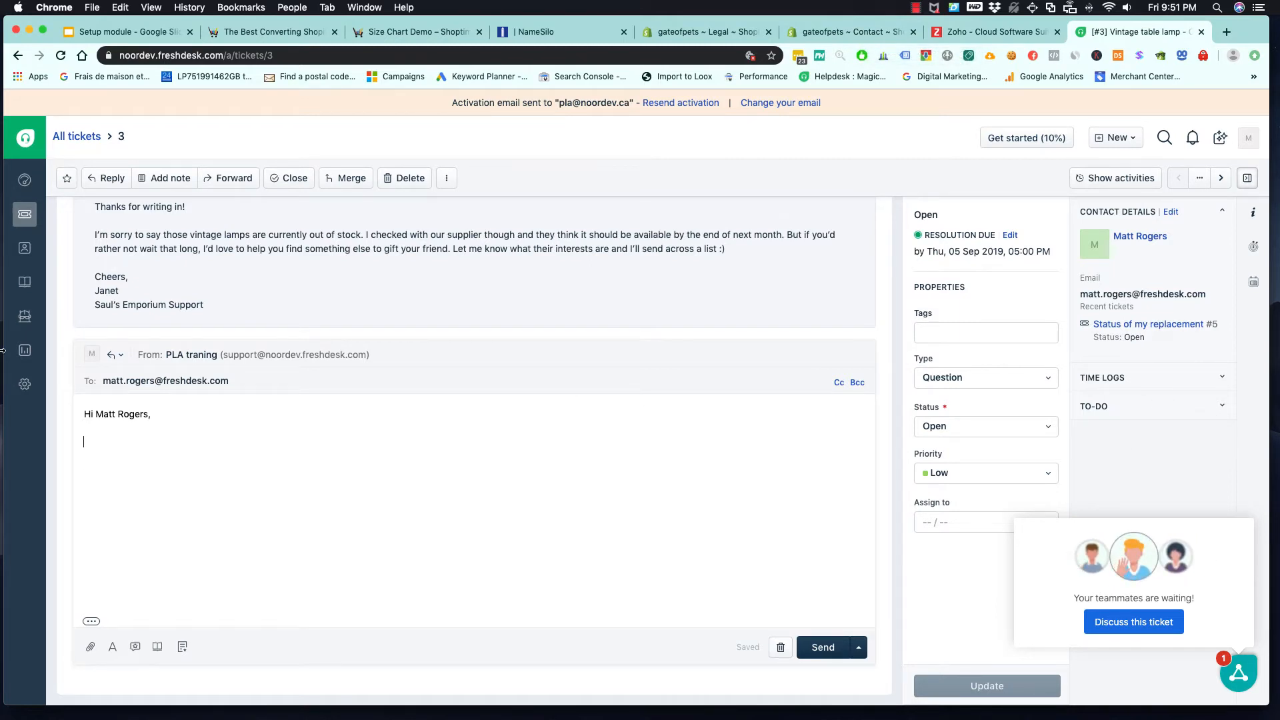
- Search the Freshdesk admin settings for "app", open Apps and bring up the app Marketplace
left_click(27, 385)
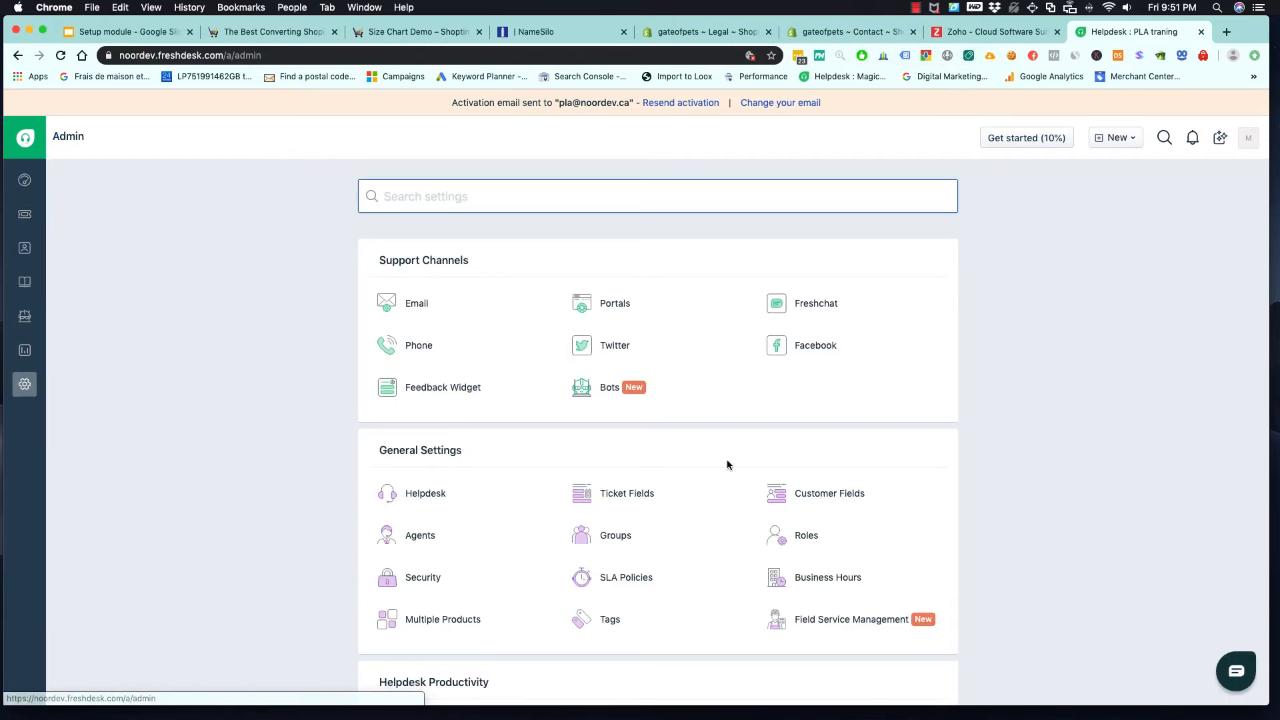
scroll(726, 465, "down", 3)
scroll(727, 465, "down", 4)
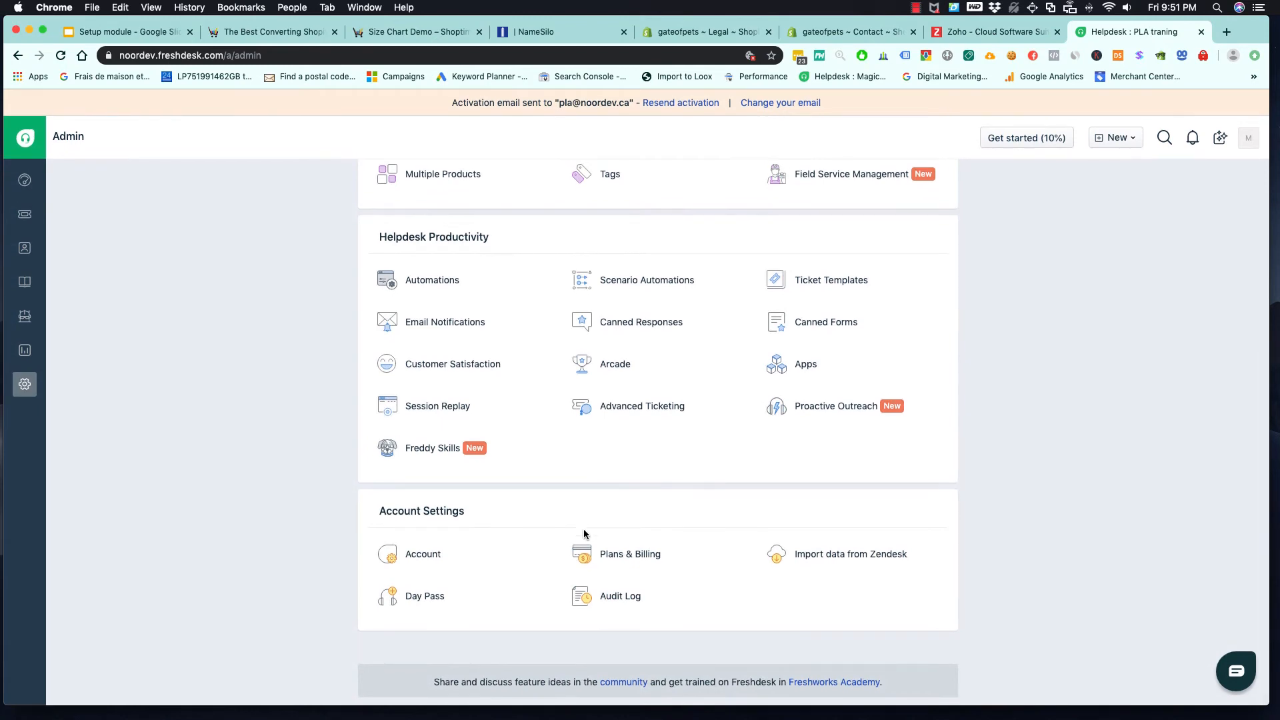
scroll(514, 354, "up", 4)
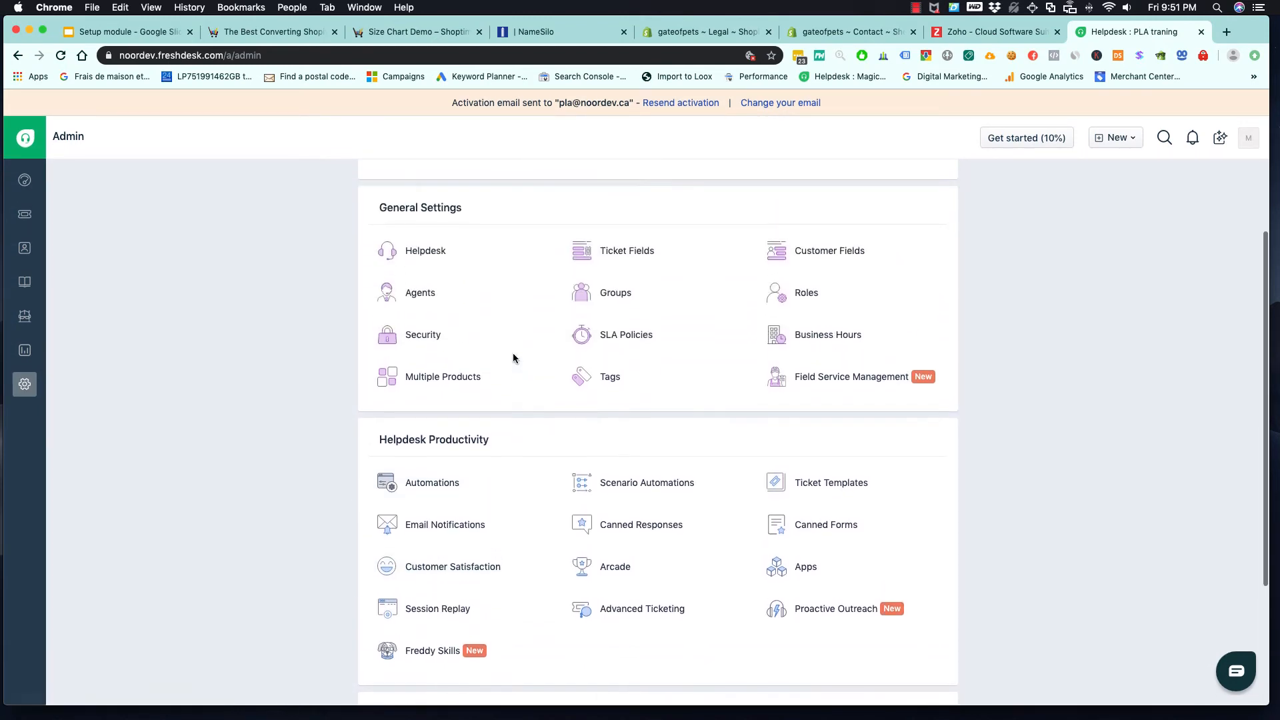
scroll(513, 360, "up", 3)
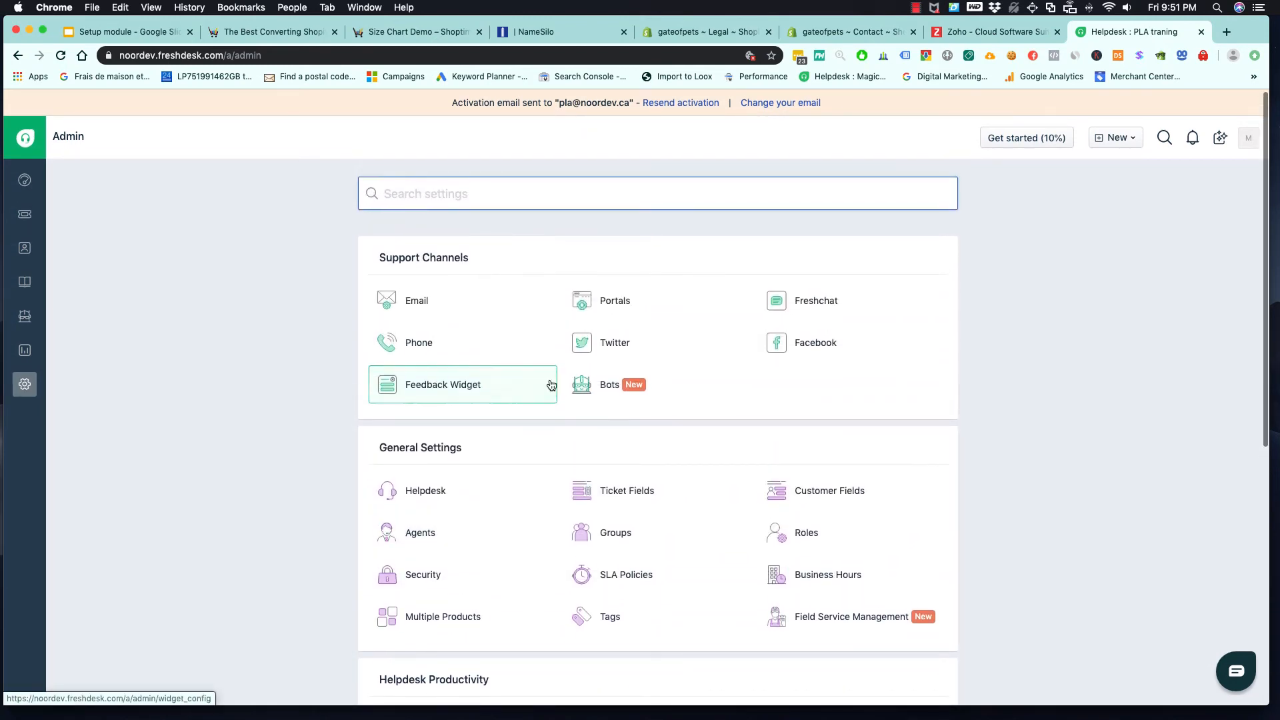
key("super+f")
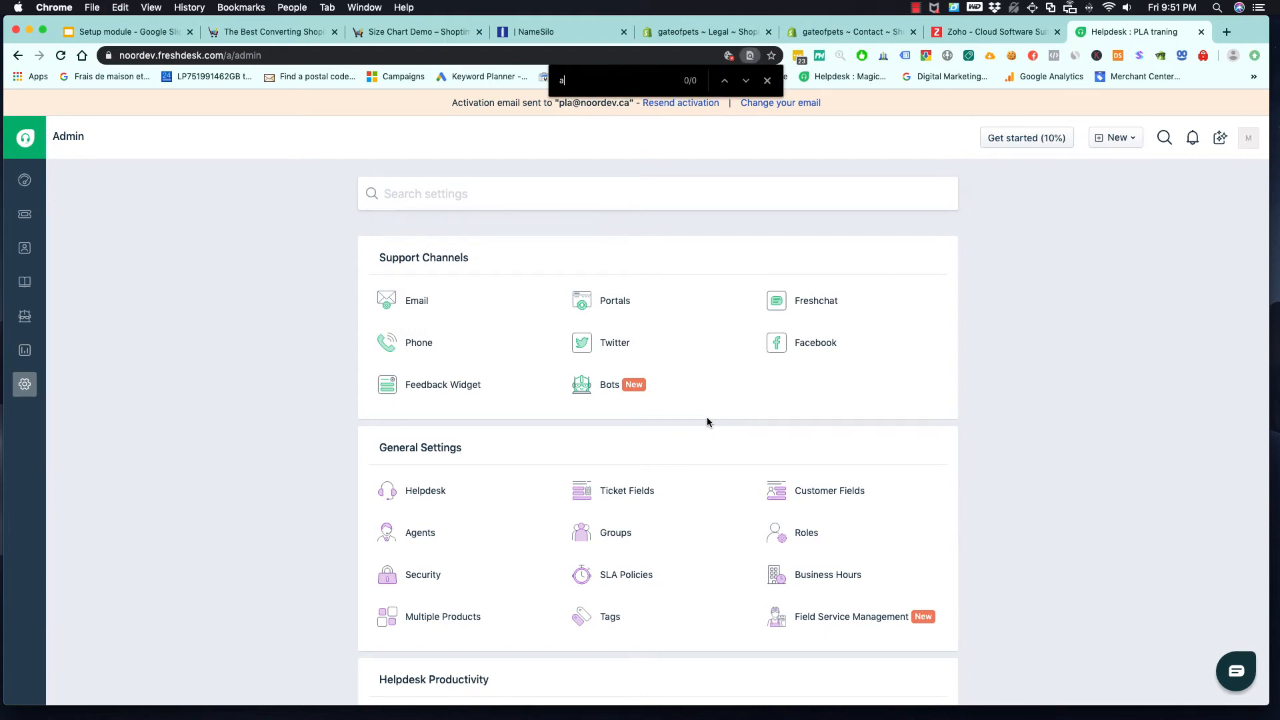
type("app")
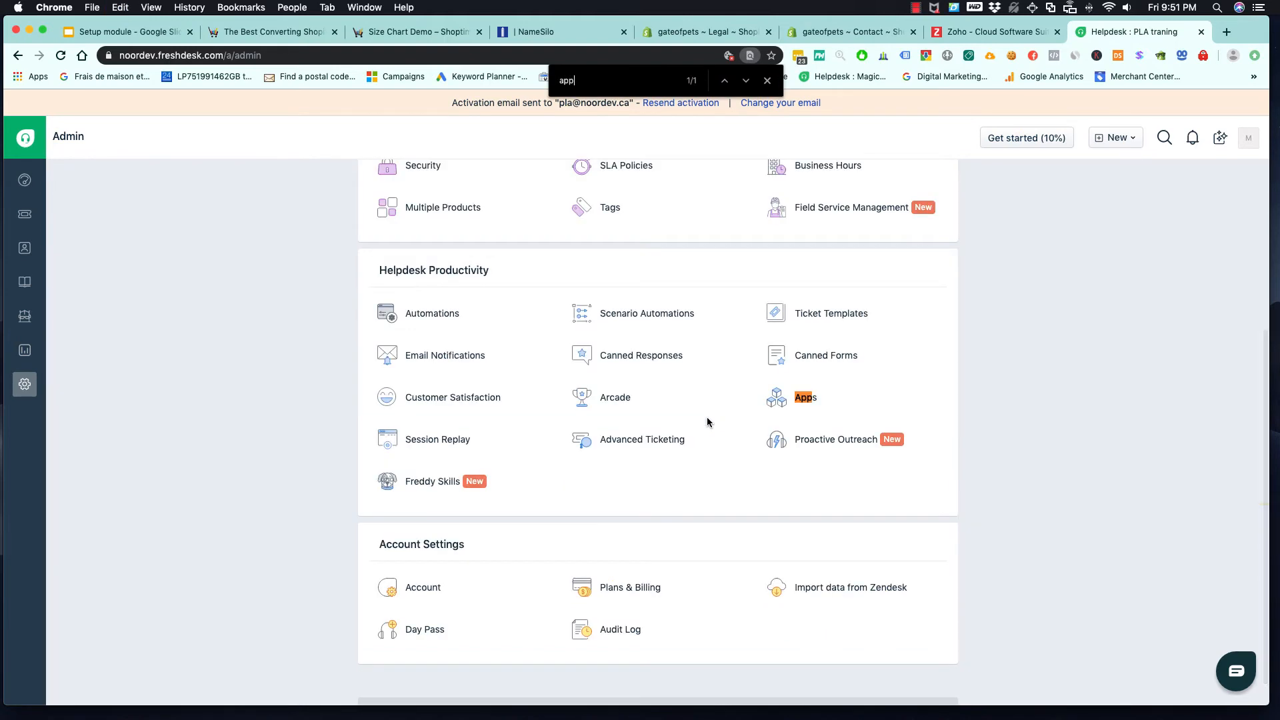
left_click(790, 399)
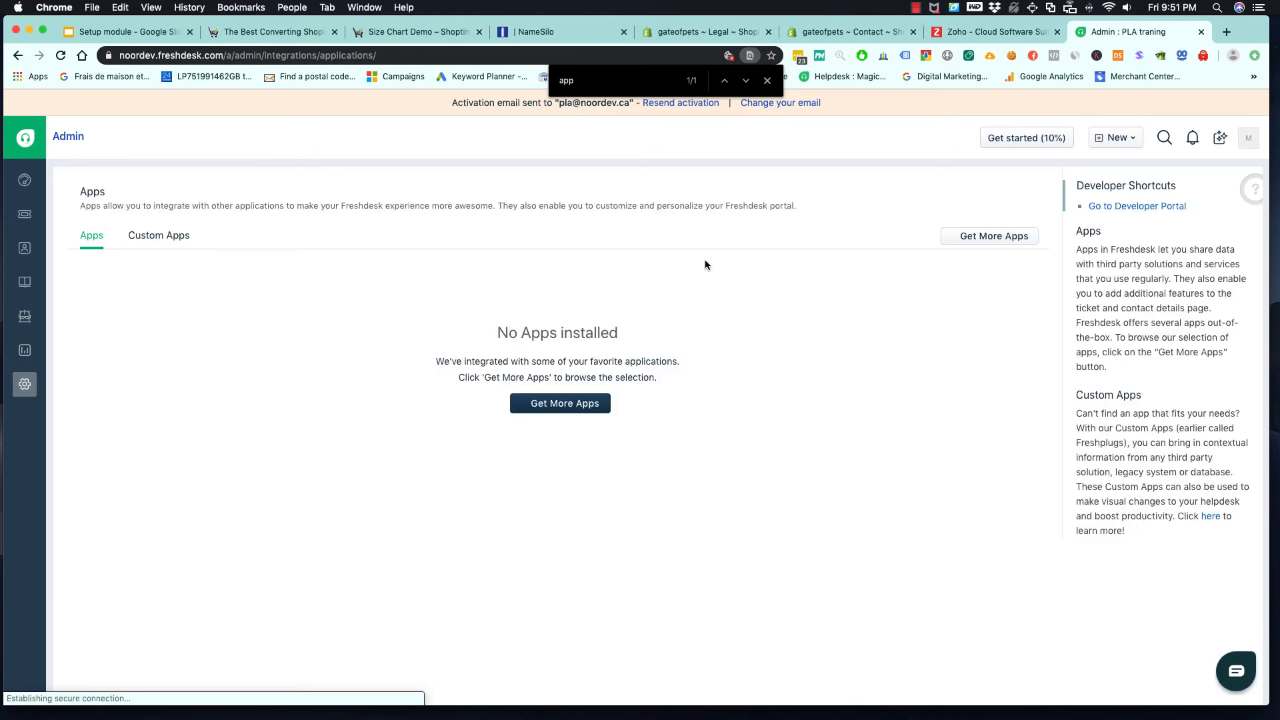
left_click(574, 403)
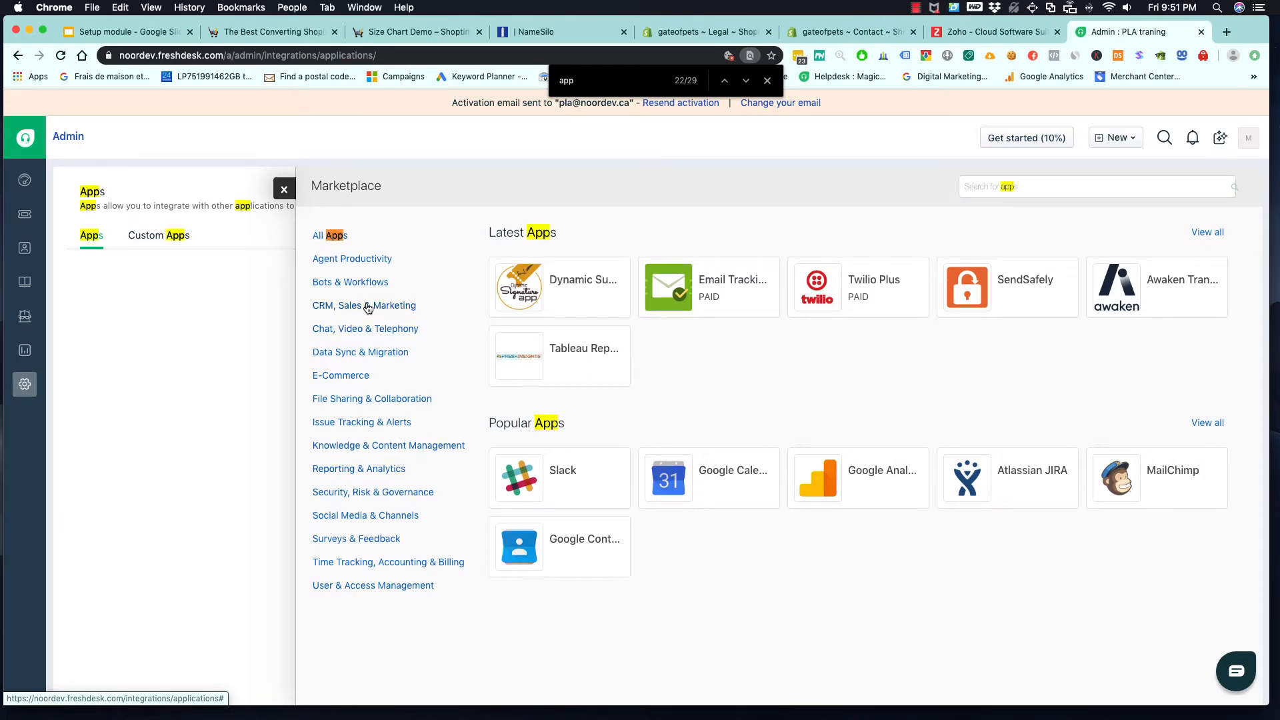
- Find the Shopify app in the E-Commerce category and start its installation
left_click(350, 382)
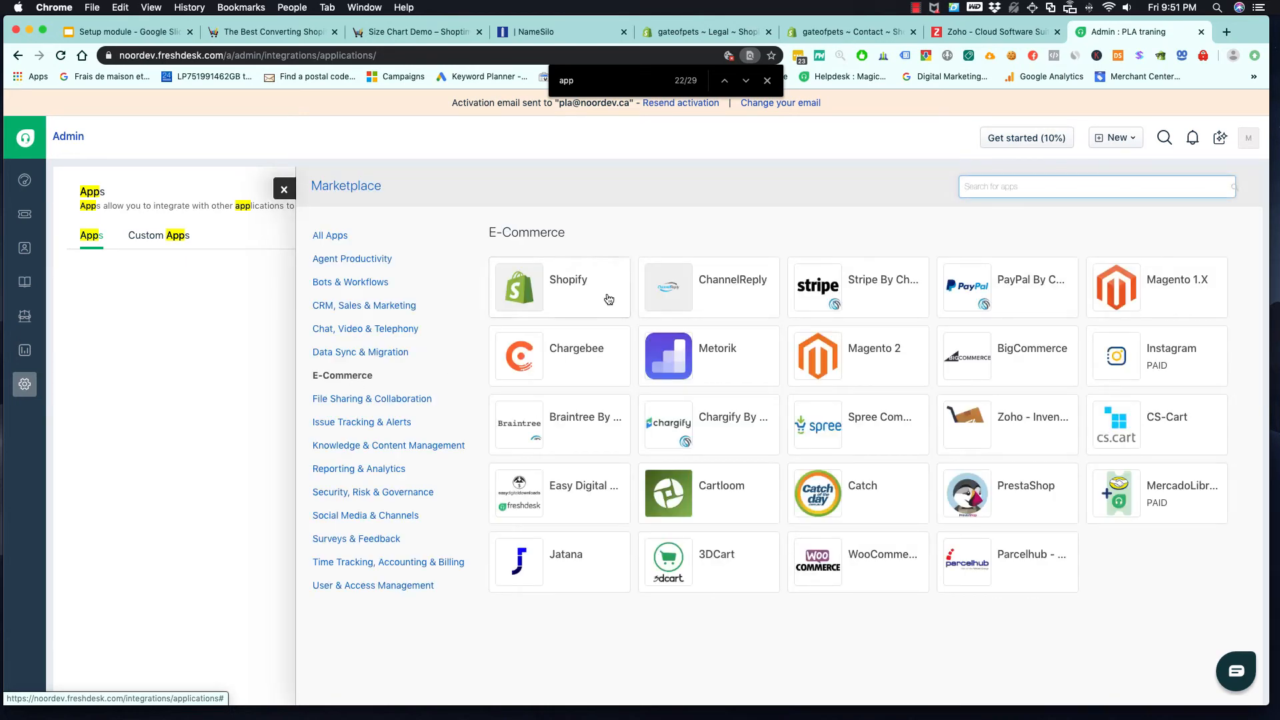
left_click(558, 286)
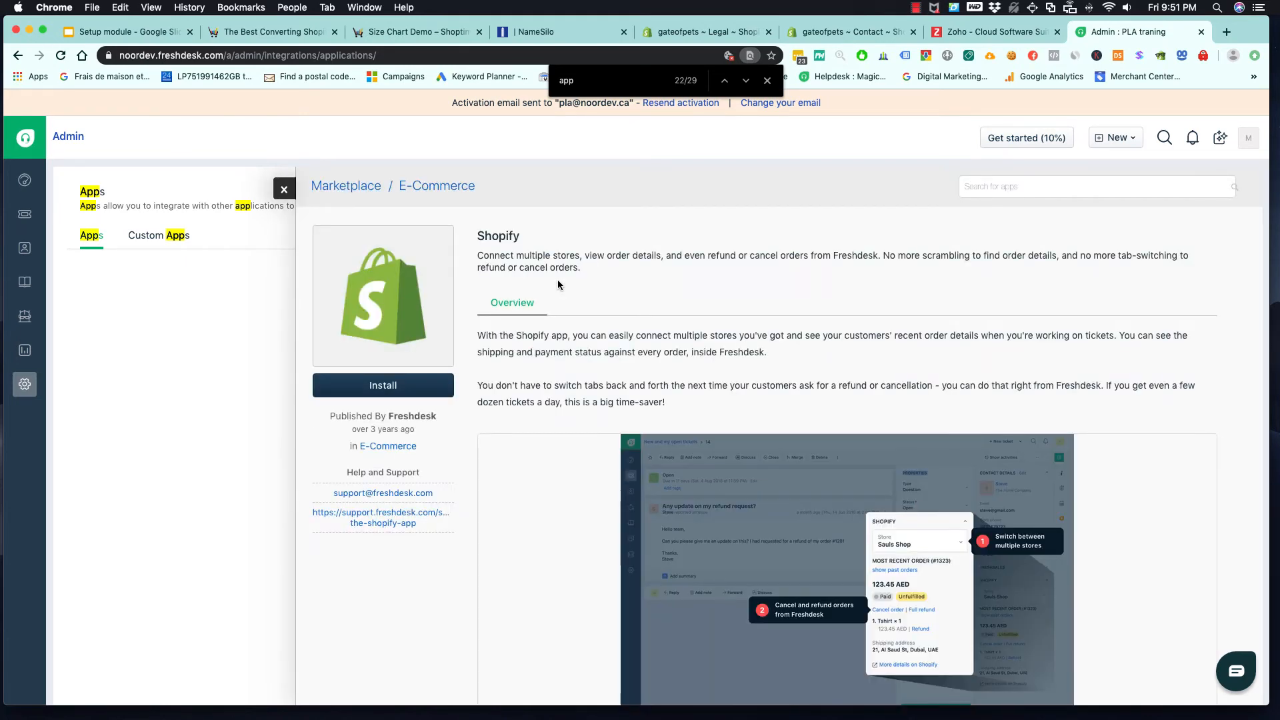
left_click(402, 385)
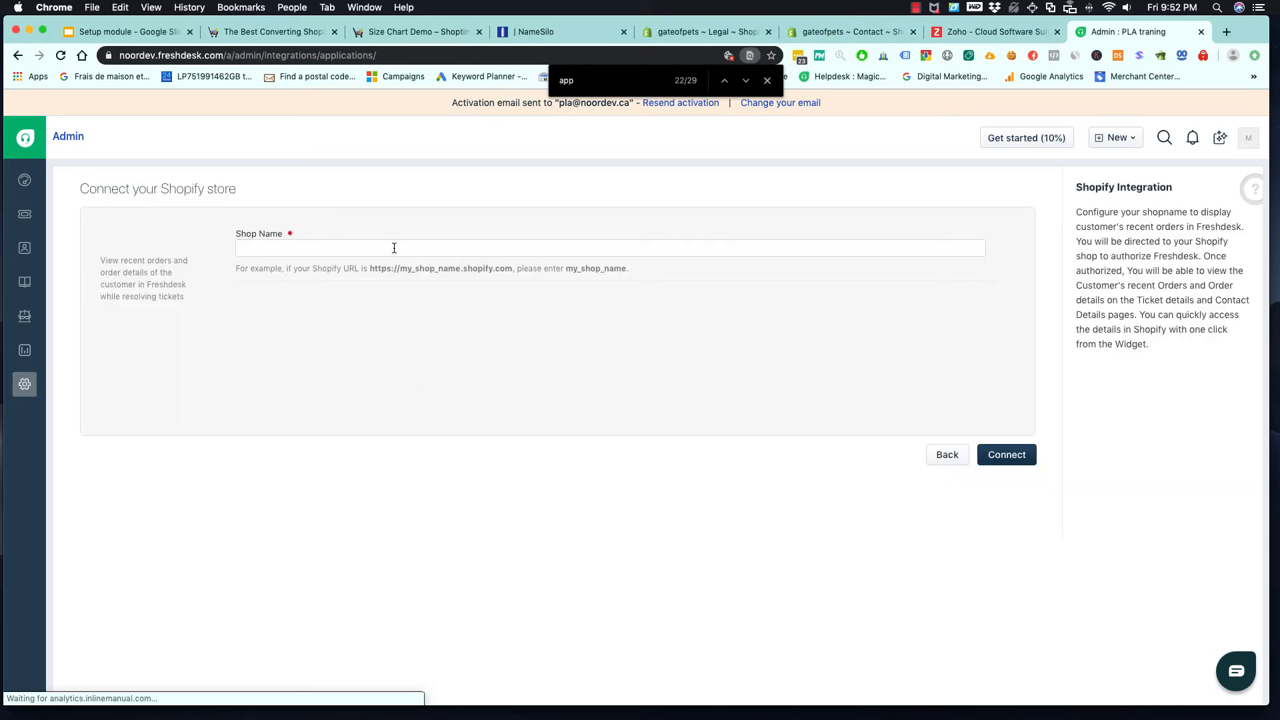
- Connect the Shopify store with the shop name "gateofpets" and authorize the Freshdesk app in Shopify
left_click(394, 248)
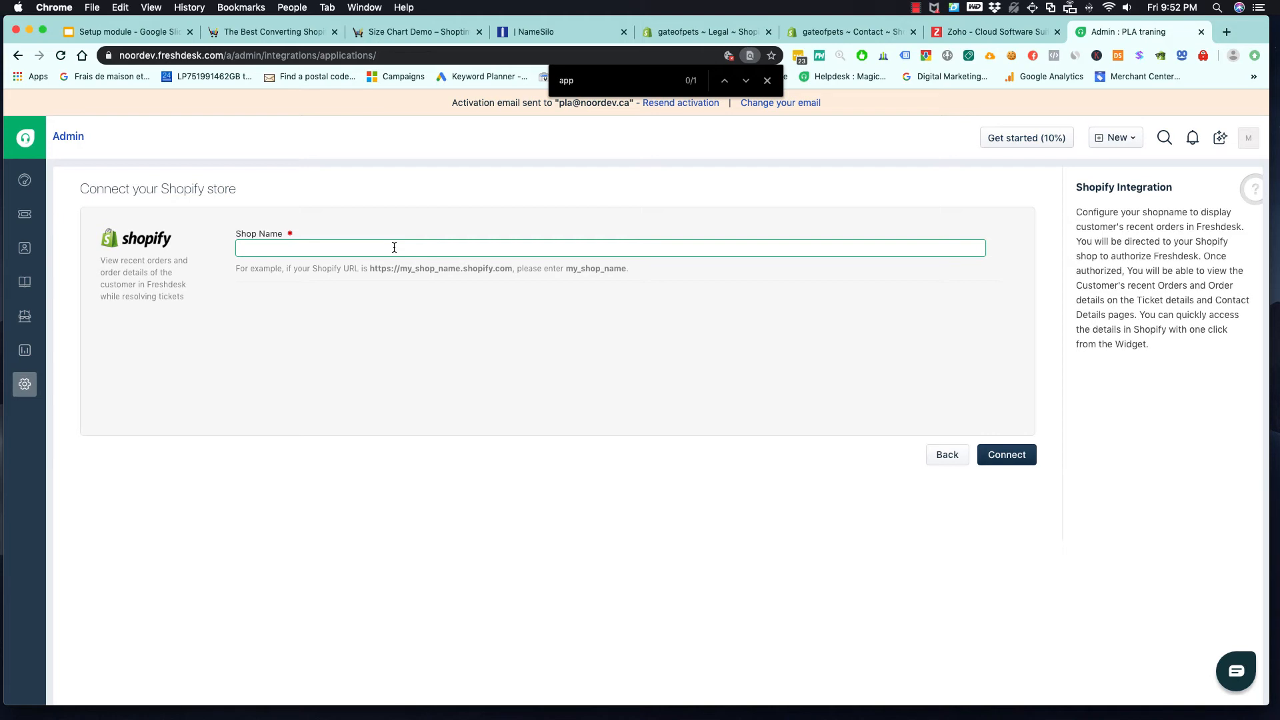
type("gateofpets")
left_click(1007, 454)
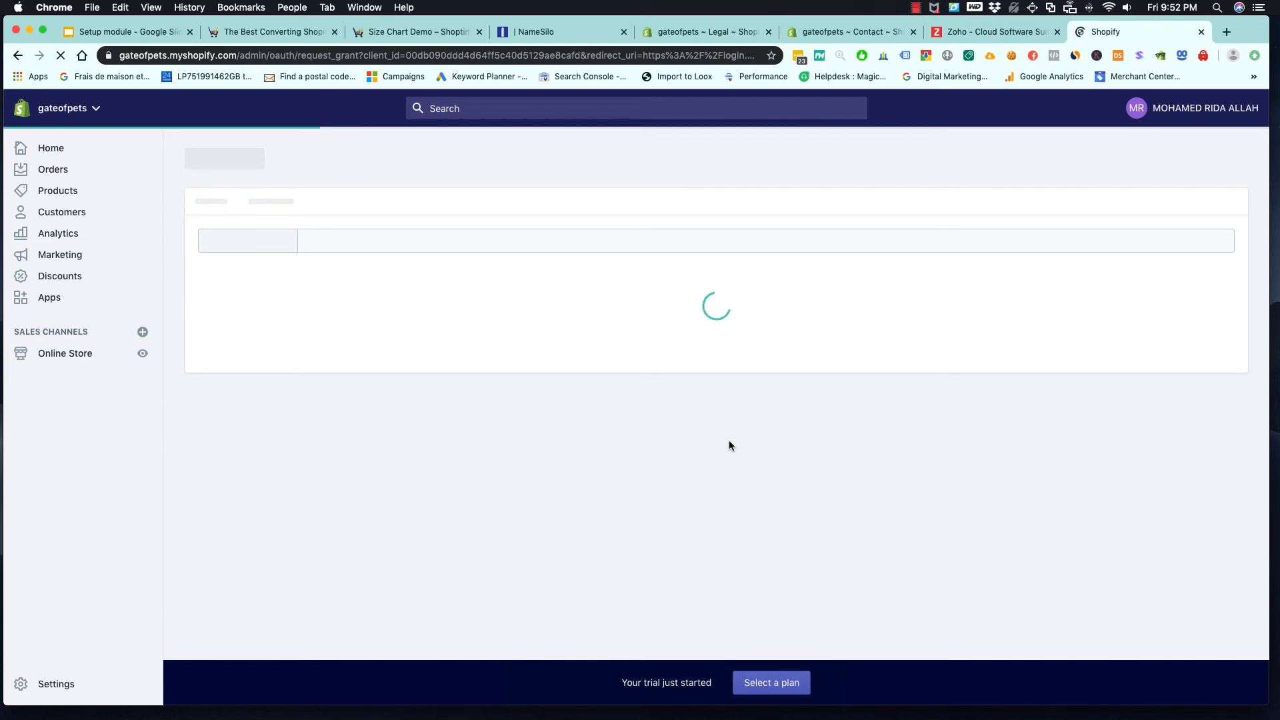
left_click(862, 568)
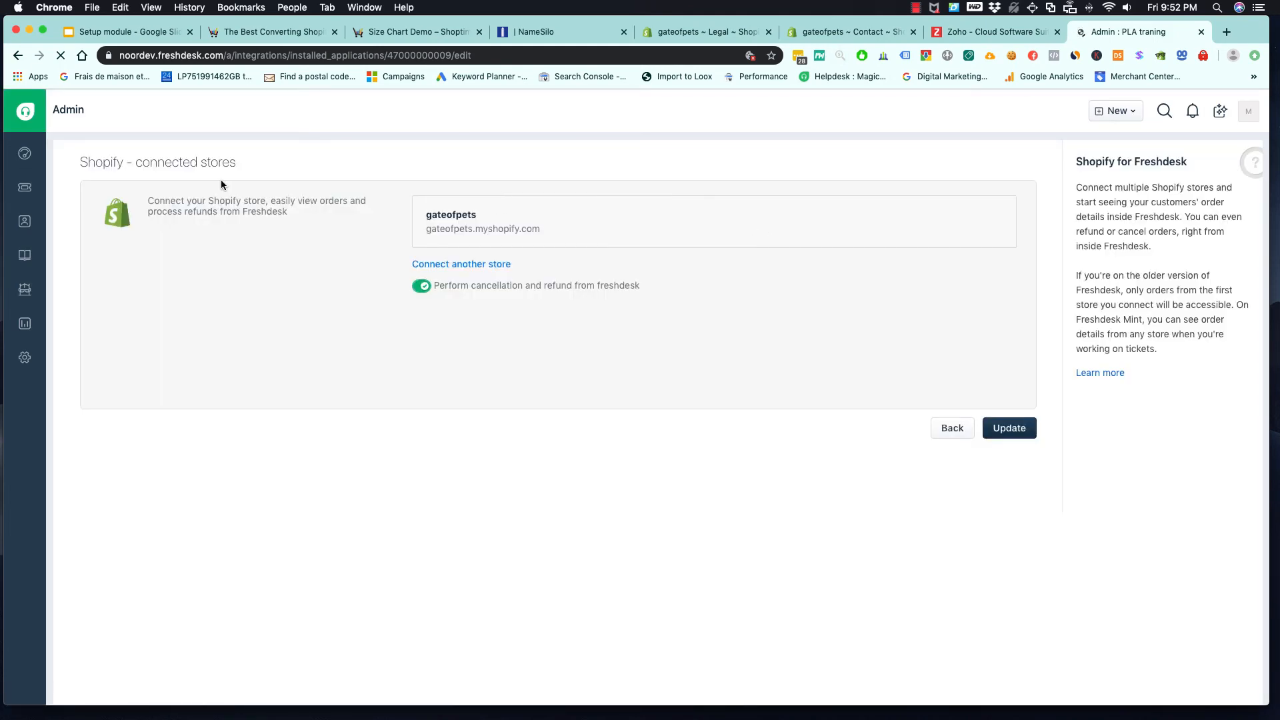
- Reopen the ticket "Vintage table lamp - Out of stock?" and expand its Shopify details to examine the customer's store orders
left_click(25, 189)
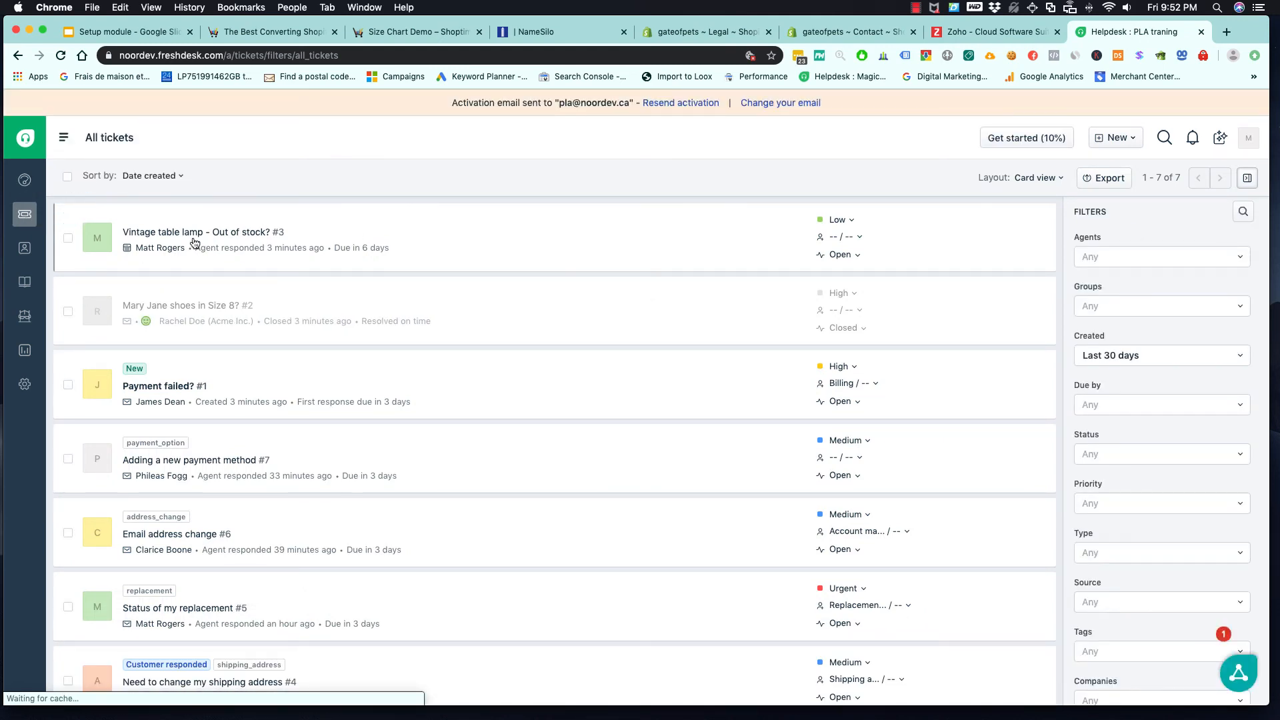
left_click(190, 238)
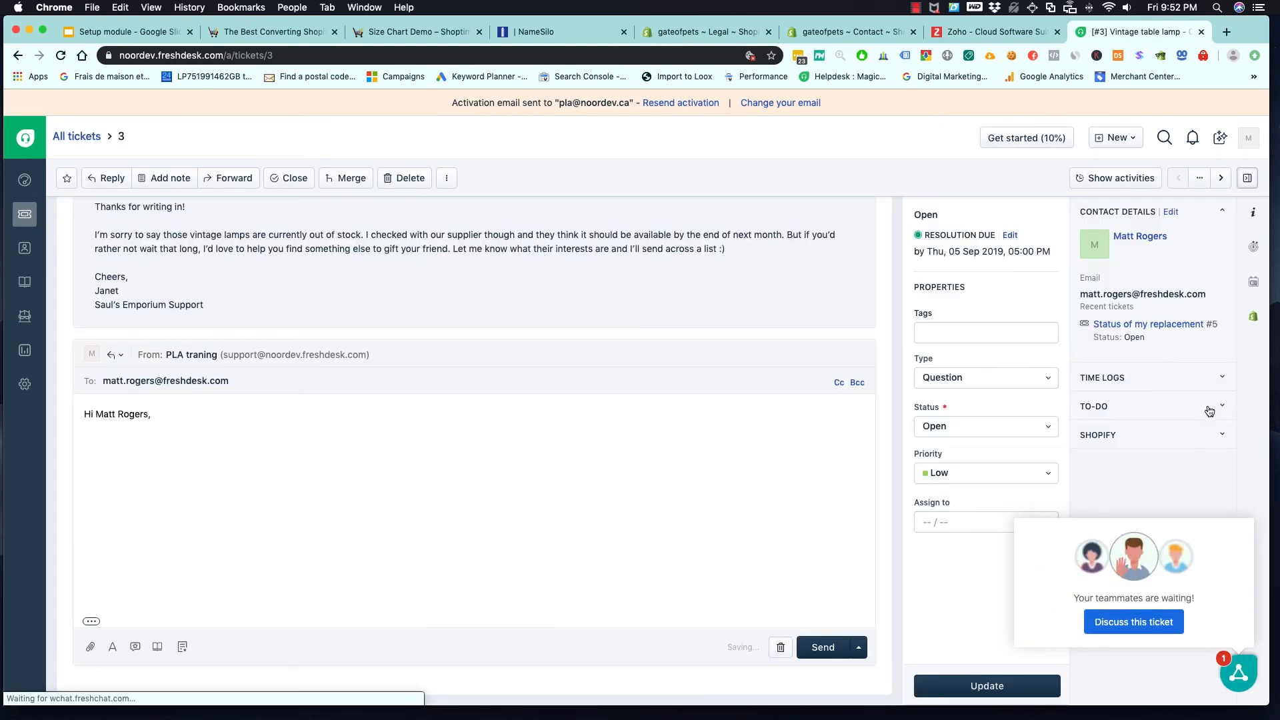
left_click(1221, 434)
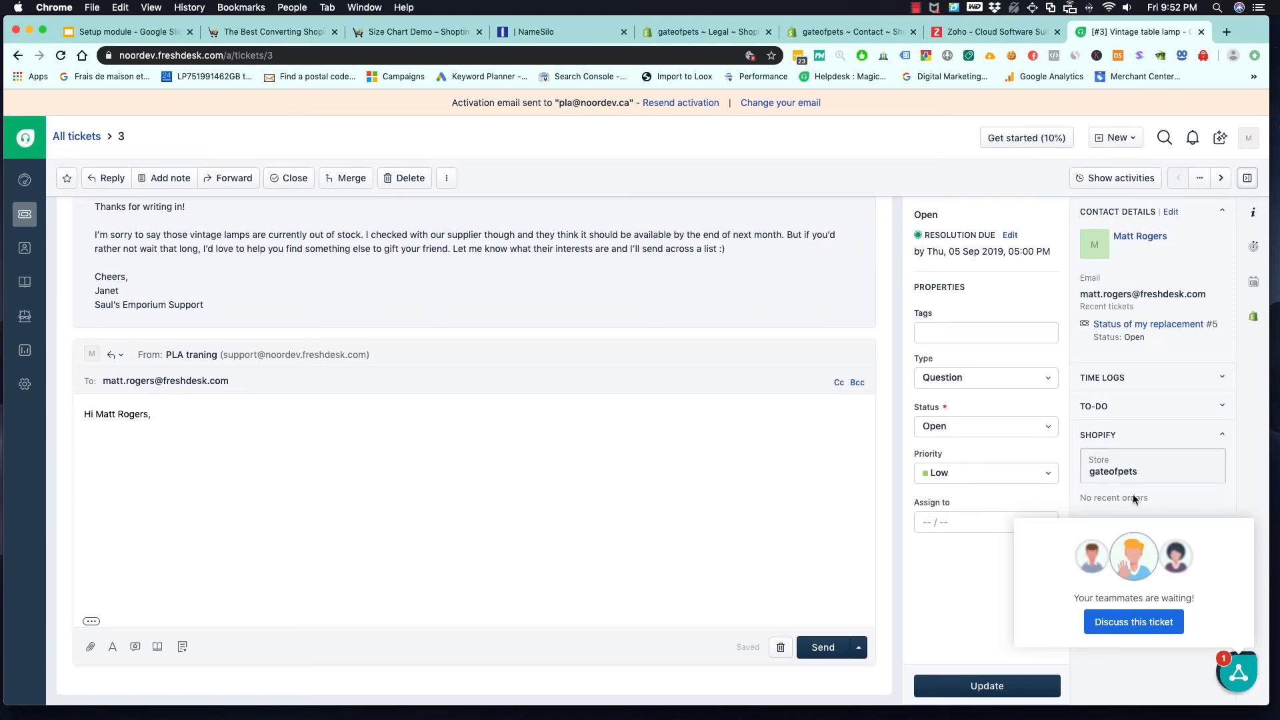
- Return to the Contact page in the Shopify admin and open its online store view in a separate browser tab
left_click(841, 36)
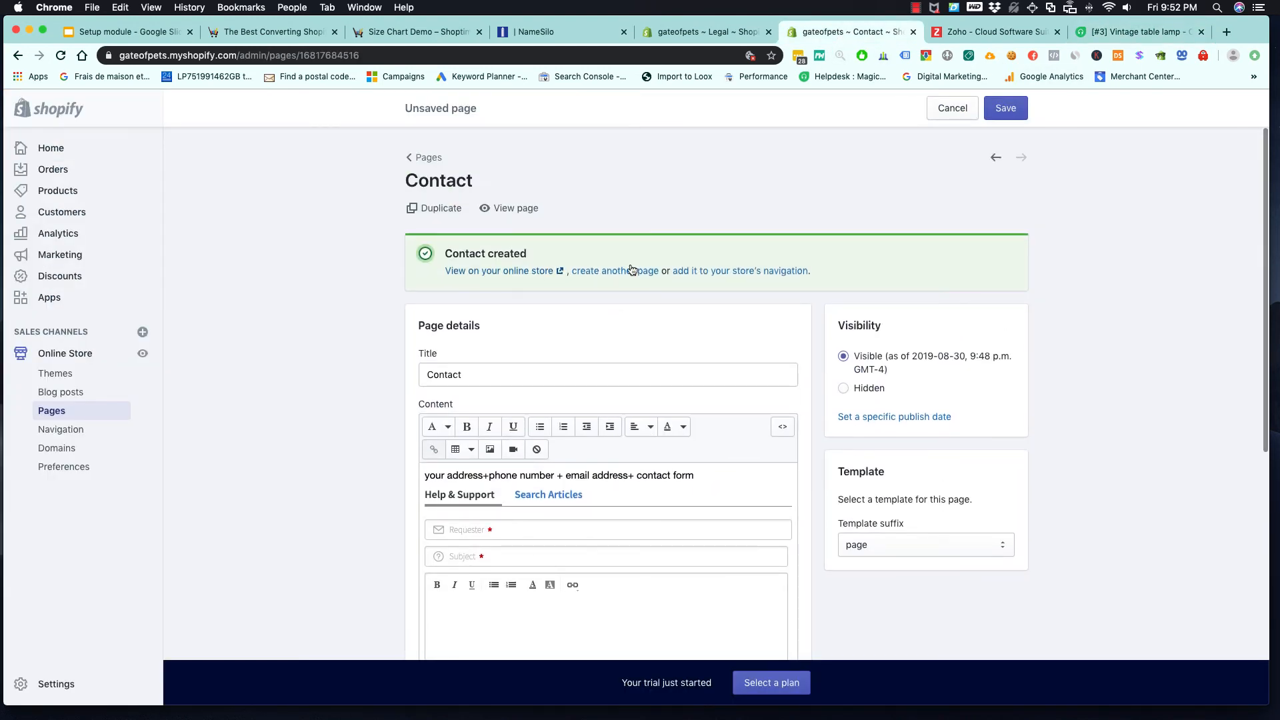
right_click(505, 270)
left_click(528, 276)
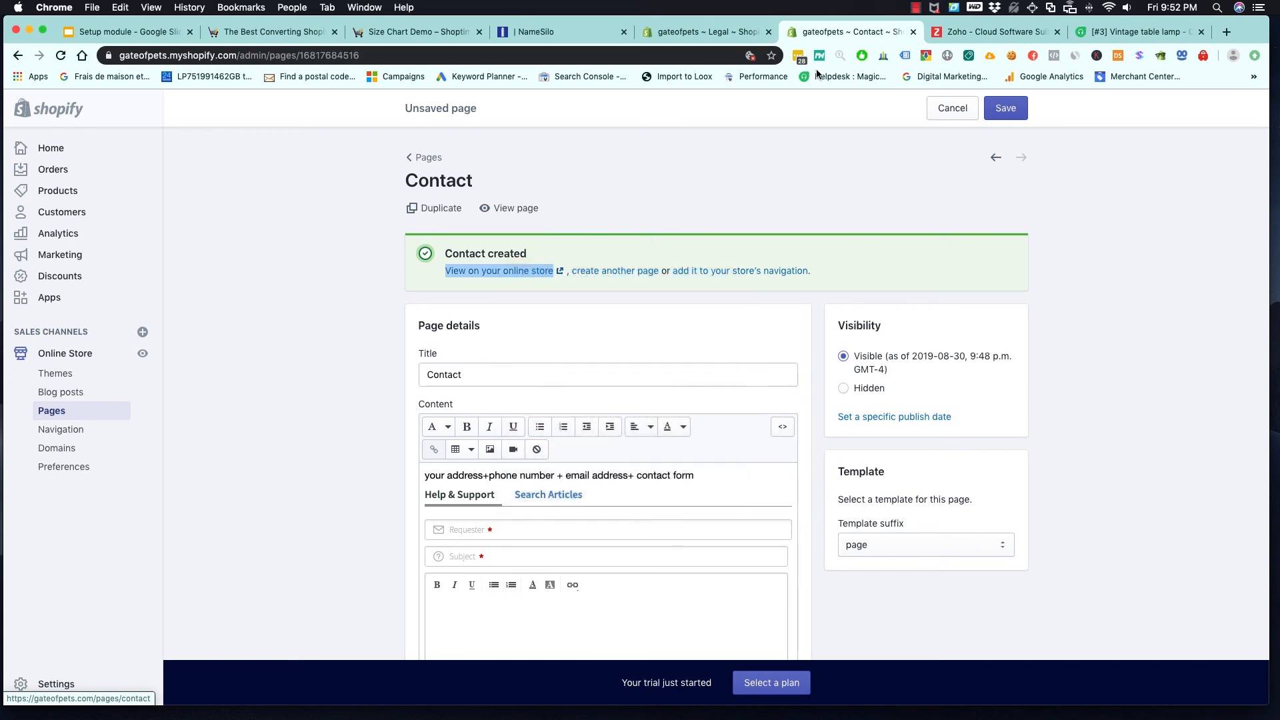
left_click(883, 34)
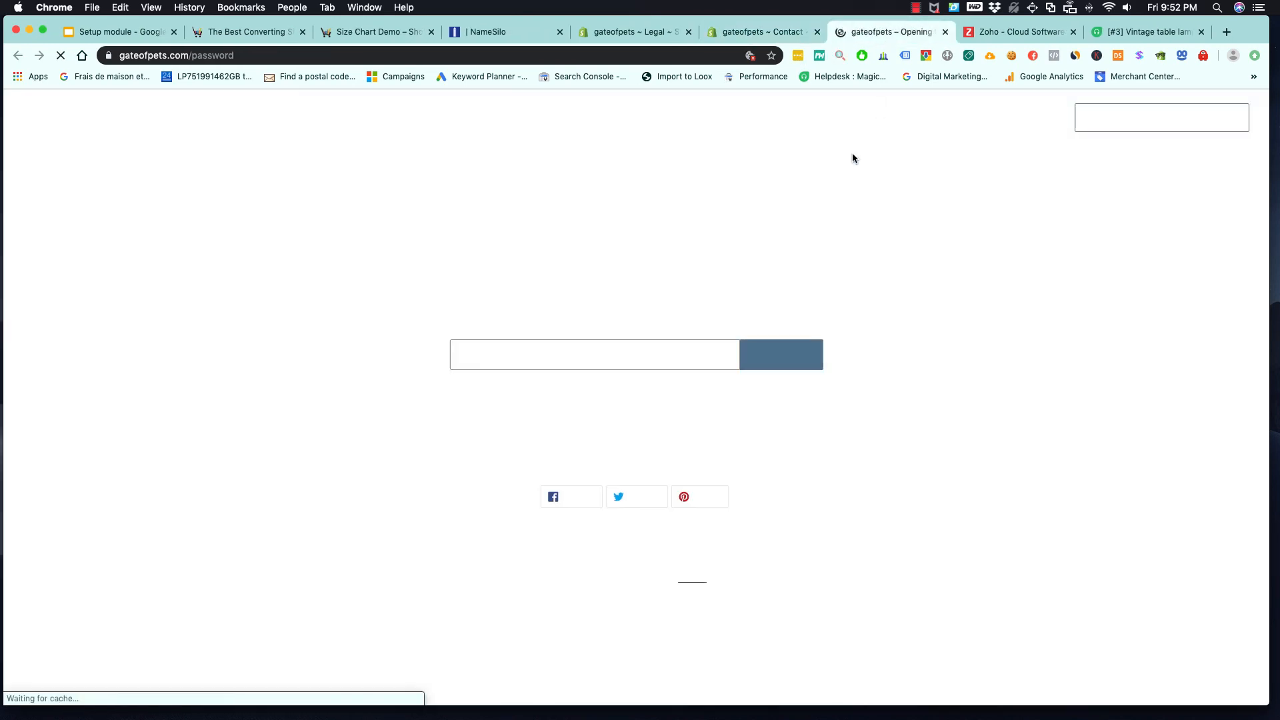
- Save the Contact page with the embedded Freshdesk form in the Shopify admin and review its content
left_click(767, 32)
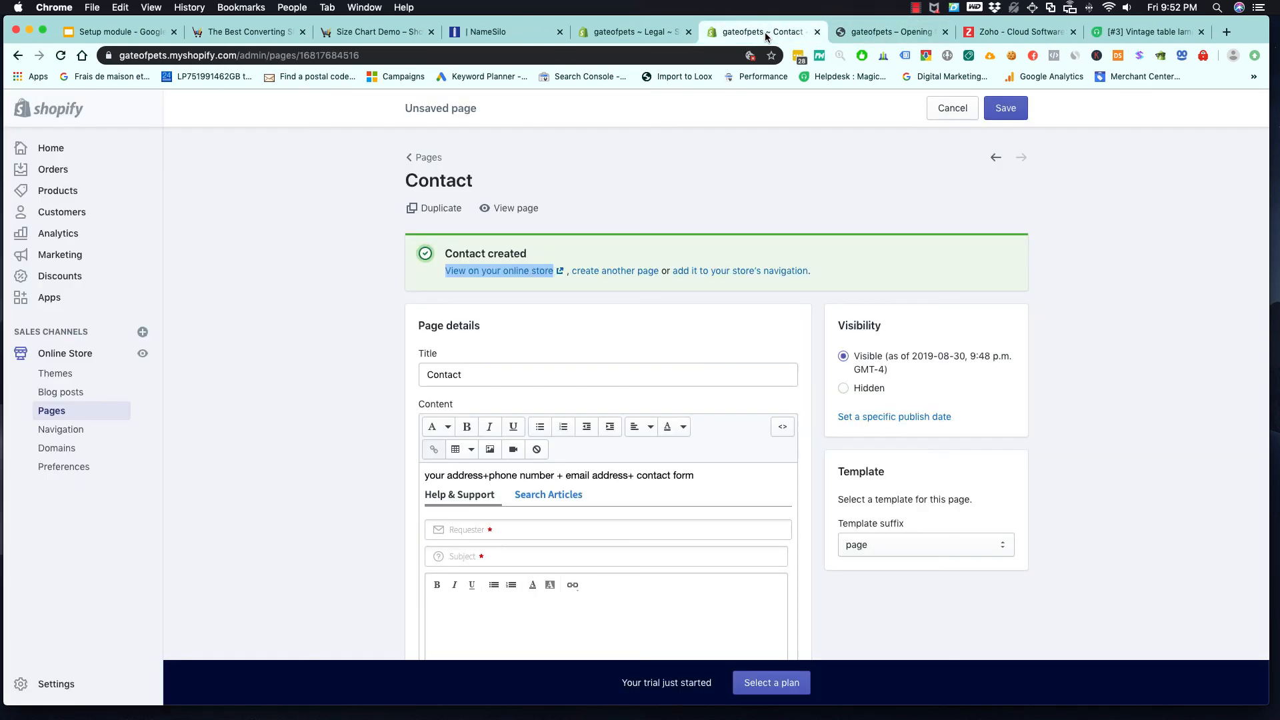
left_click(56, 686)
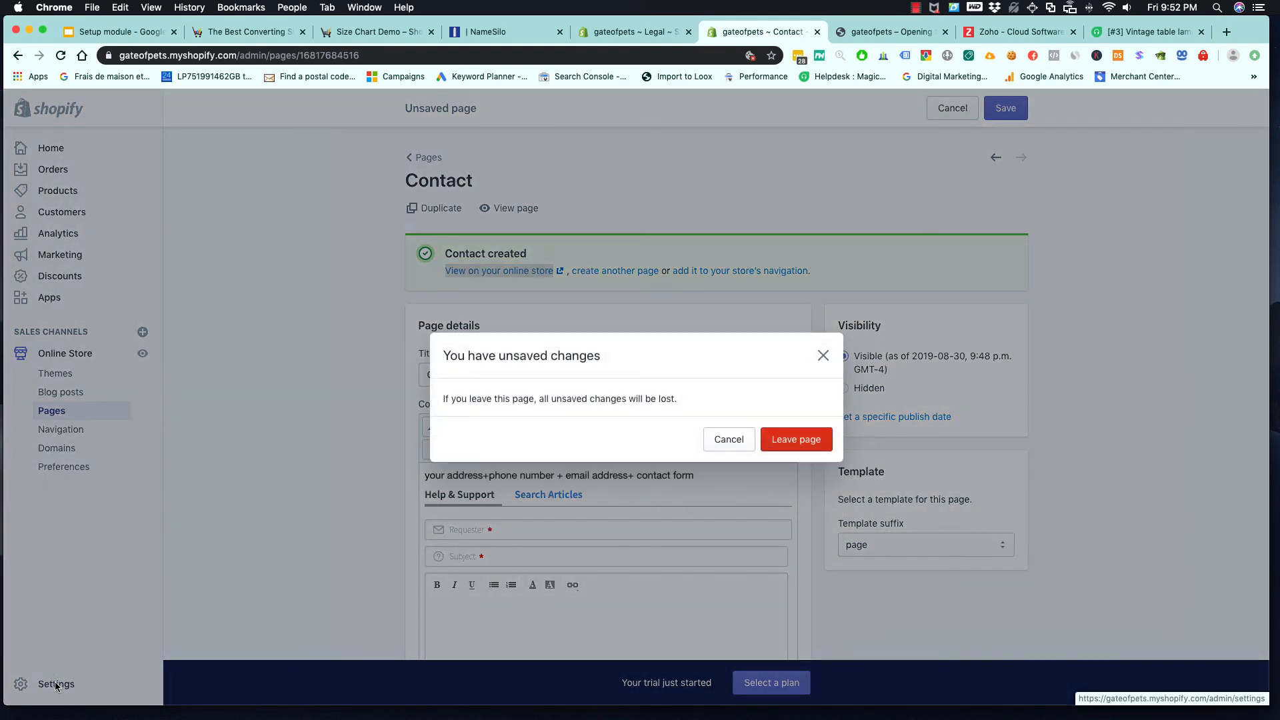
left_click(724, 445)
left_click(1005, 108)
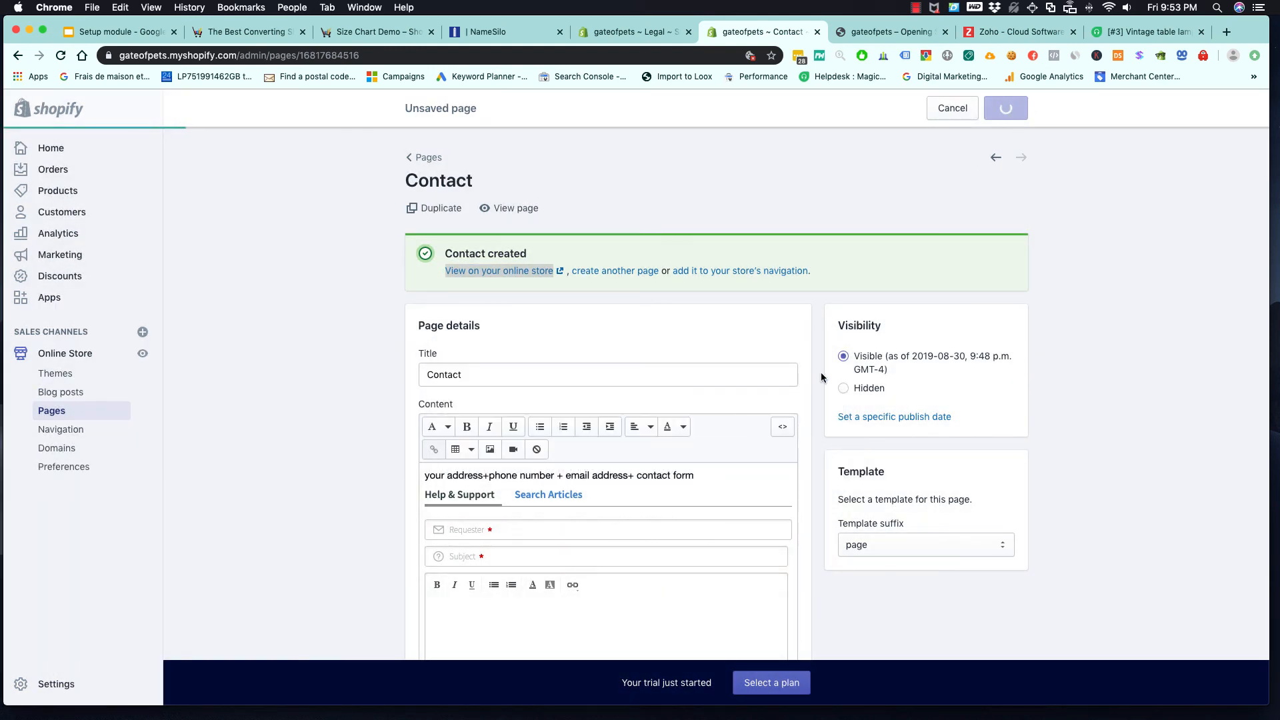
scroll(624, 315, "down", 4)
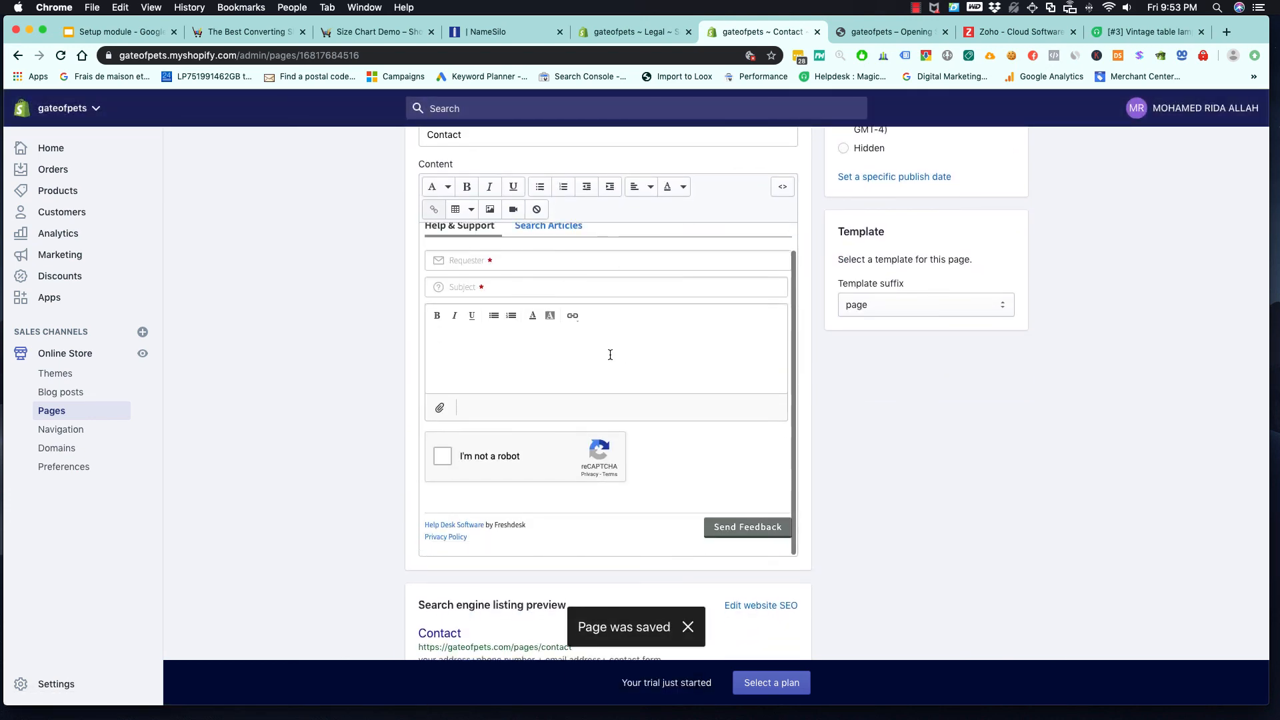
scroll(609, 355, "down", 2)
scroll(610, 354, "up", 4)
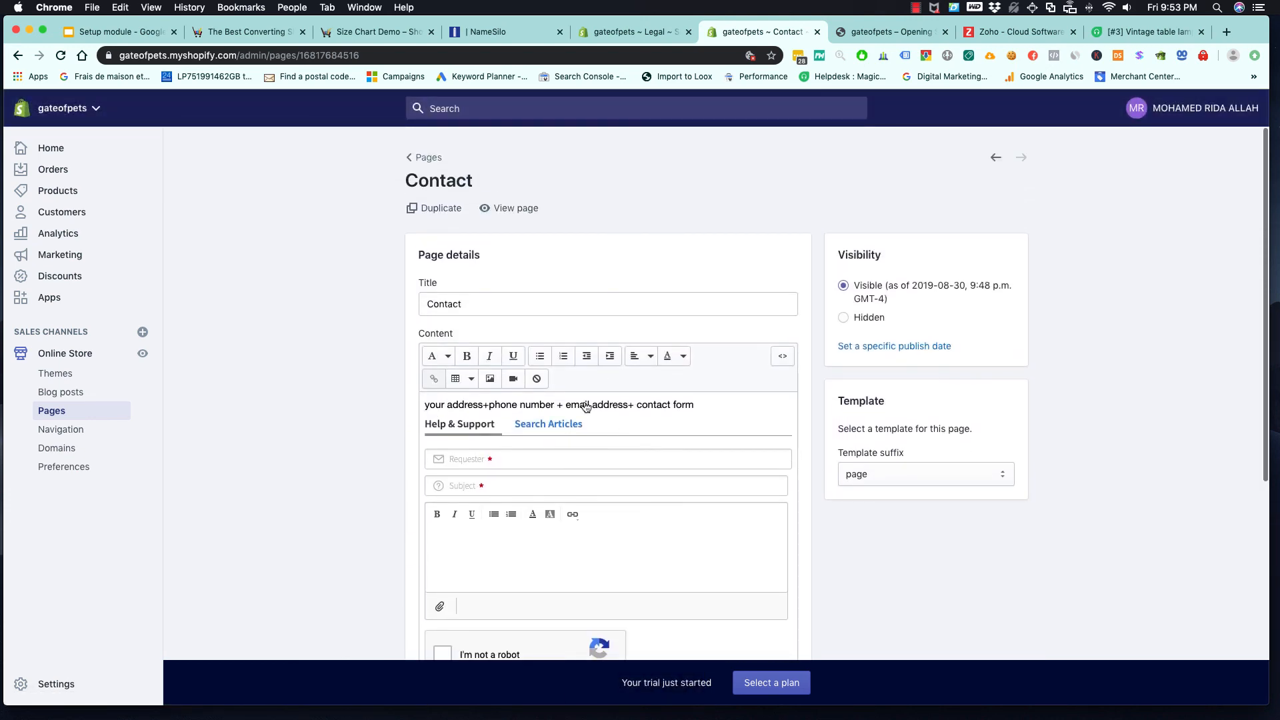
- Switch to the Setup module presentation and highlight "Create a nav menu." on the "2-Google shopping step" slide
left_click(105, 33)
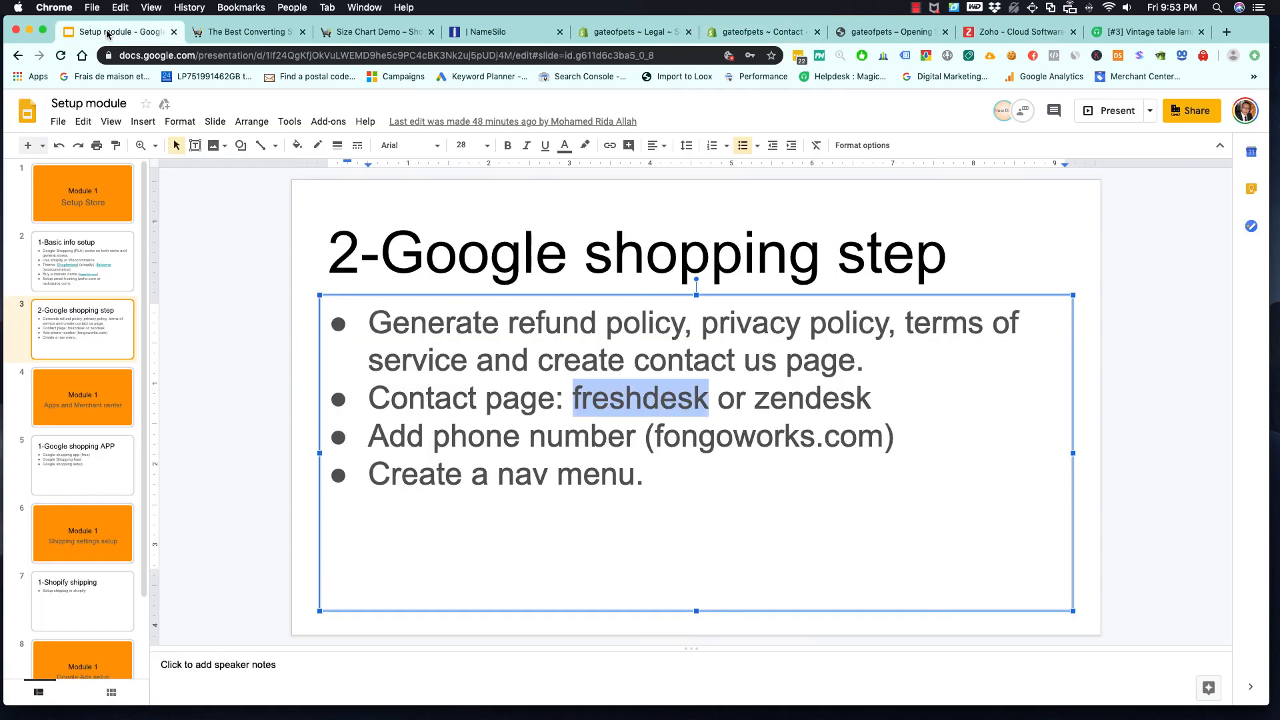
left_click(108, 325)
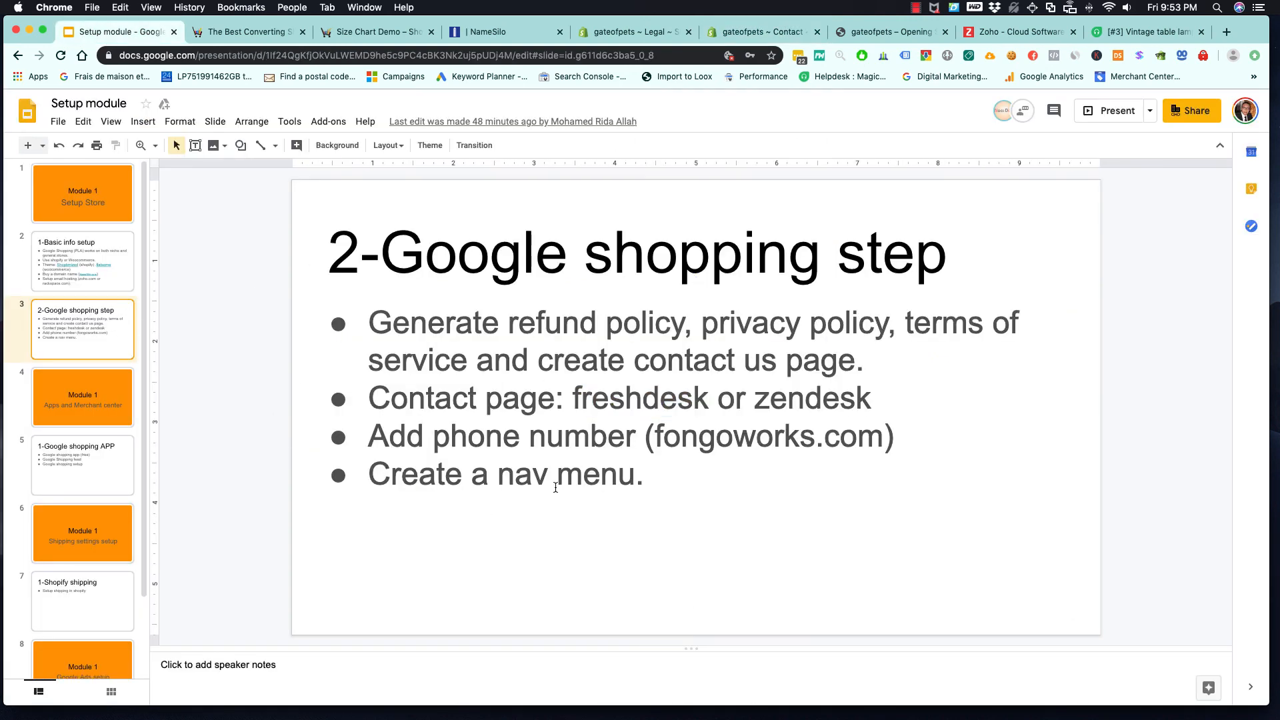
left_click_drag(644, 478, 362, 477)
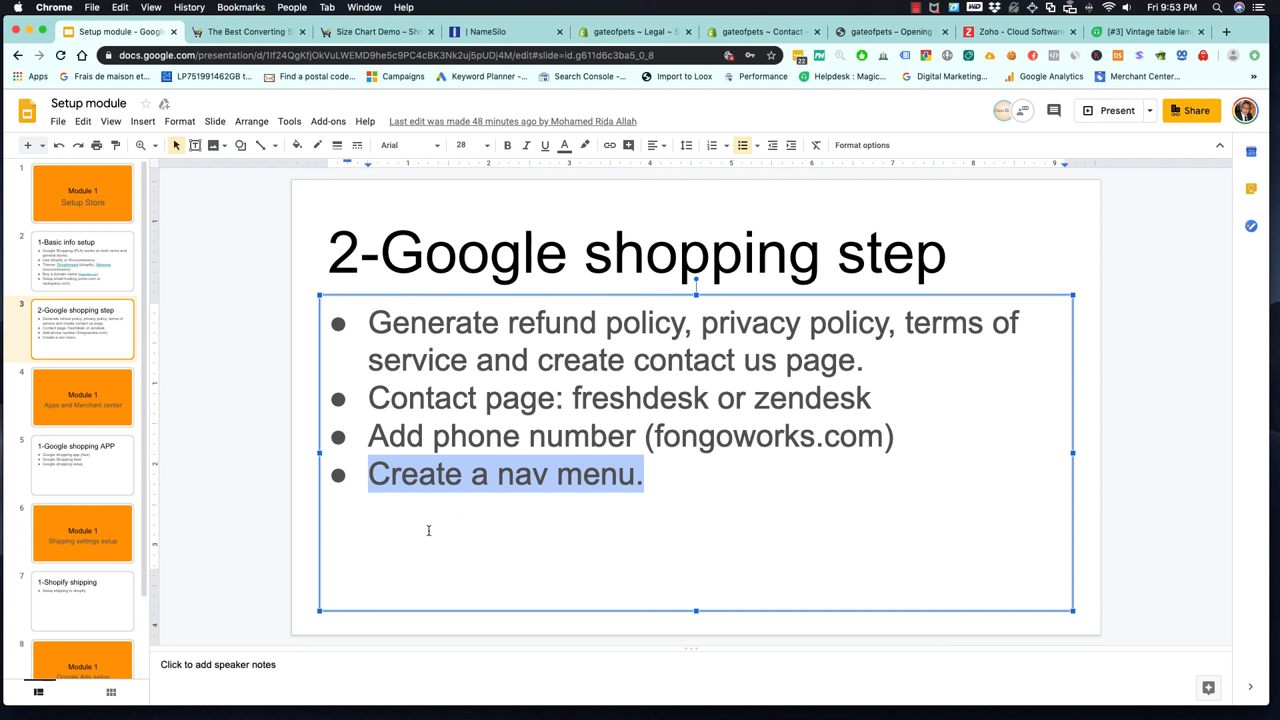
left_click(915, 9)
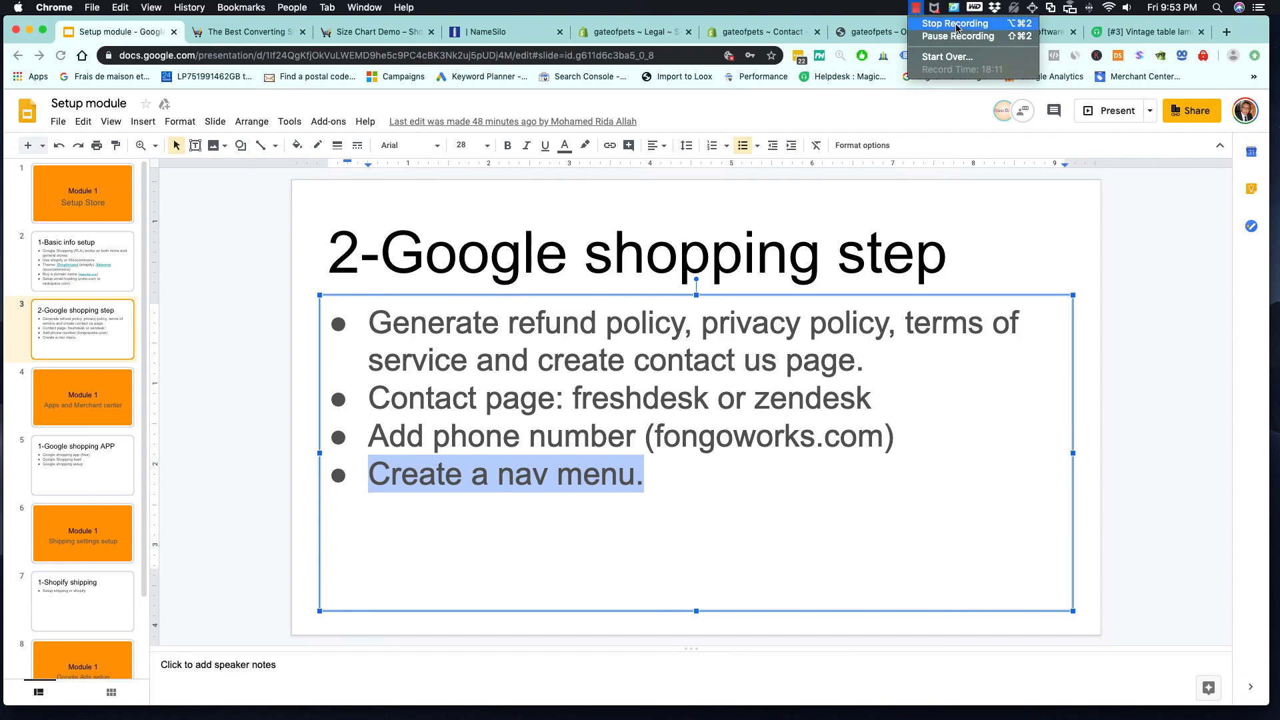